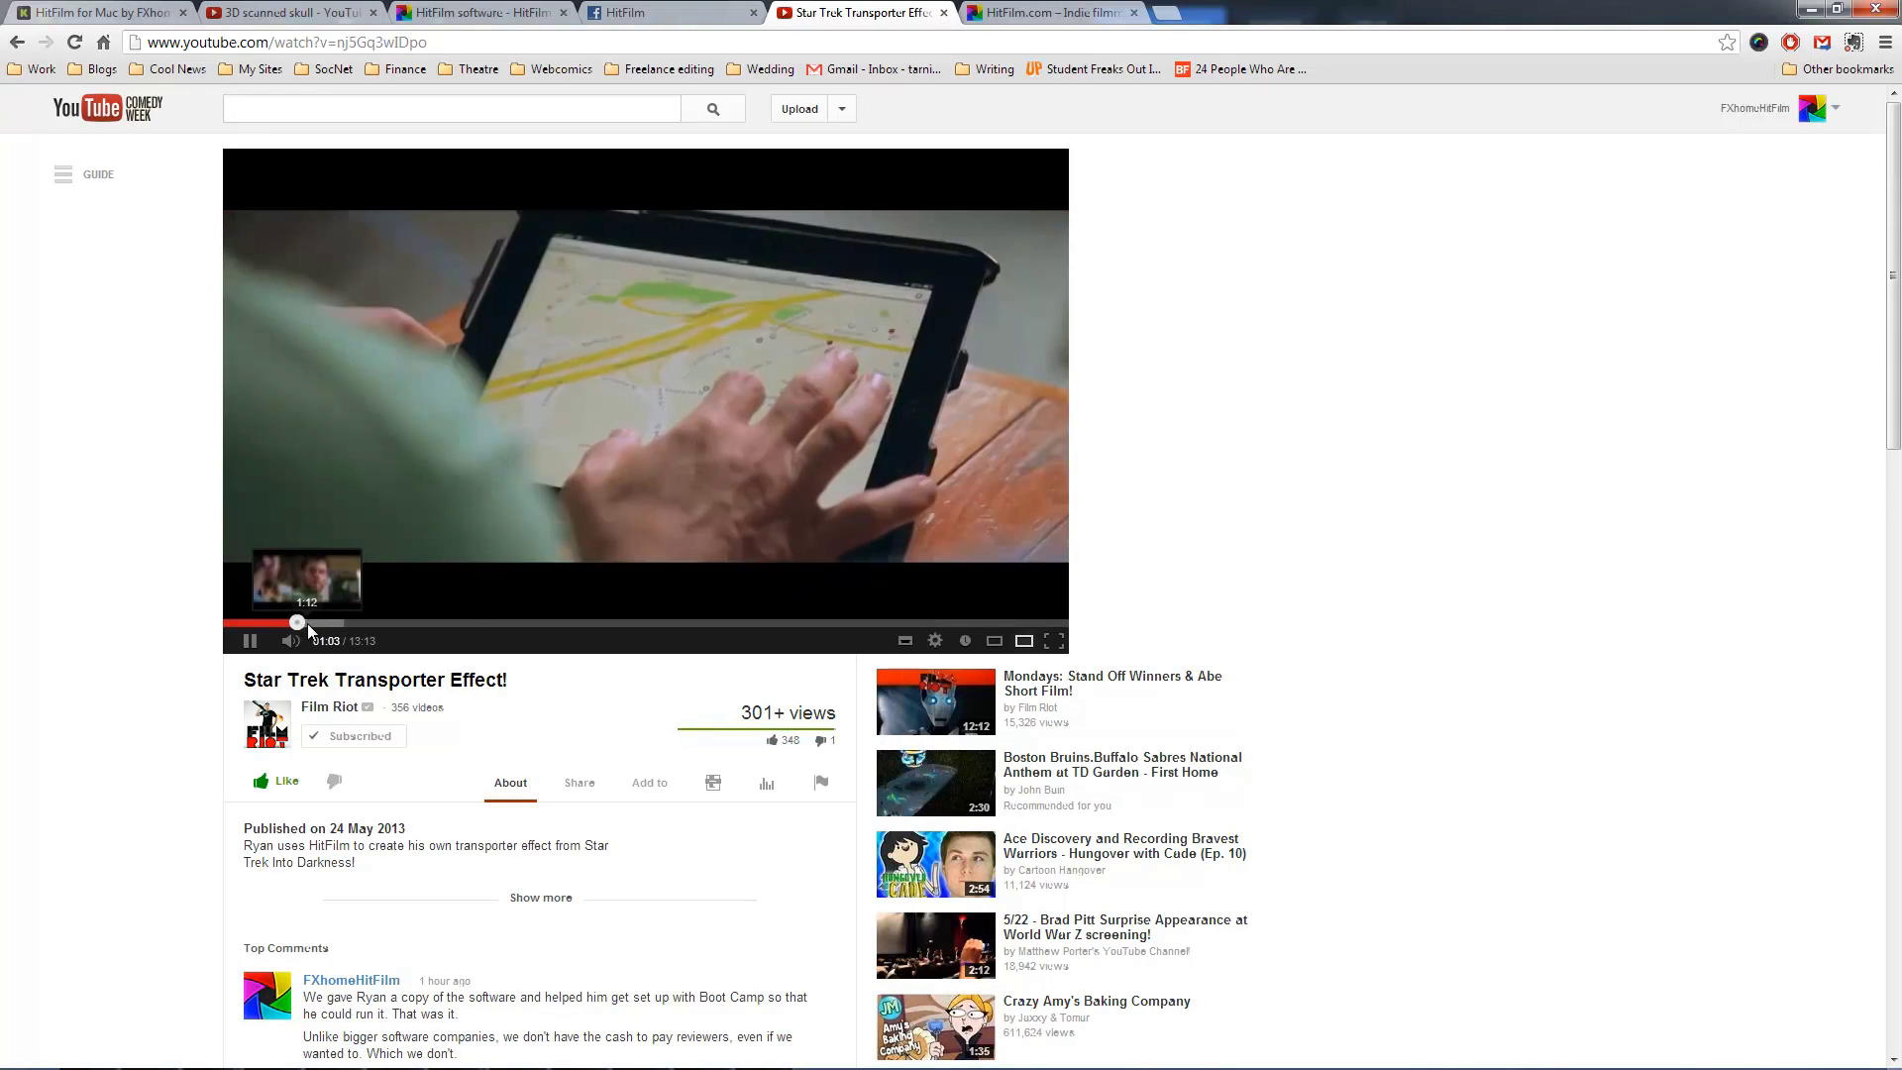
Pause the Star Trek Transporter Effect tutorial at 01:06 and switch back to HitFilm
left_click(257, 644)
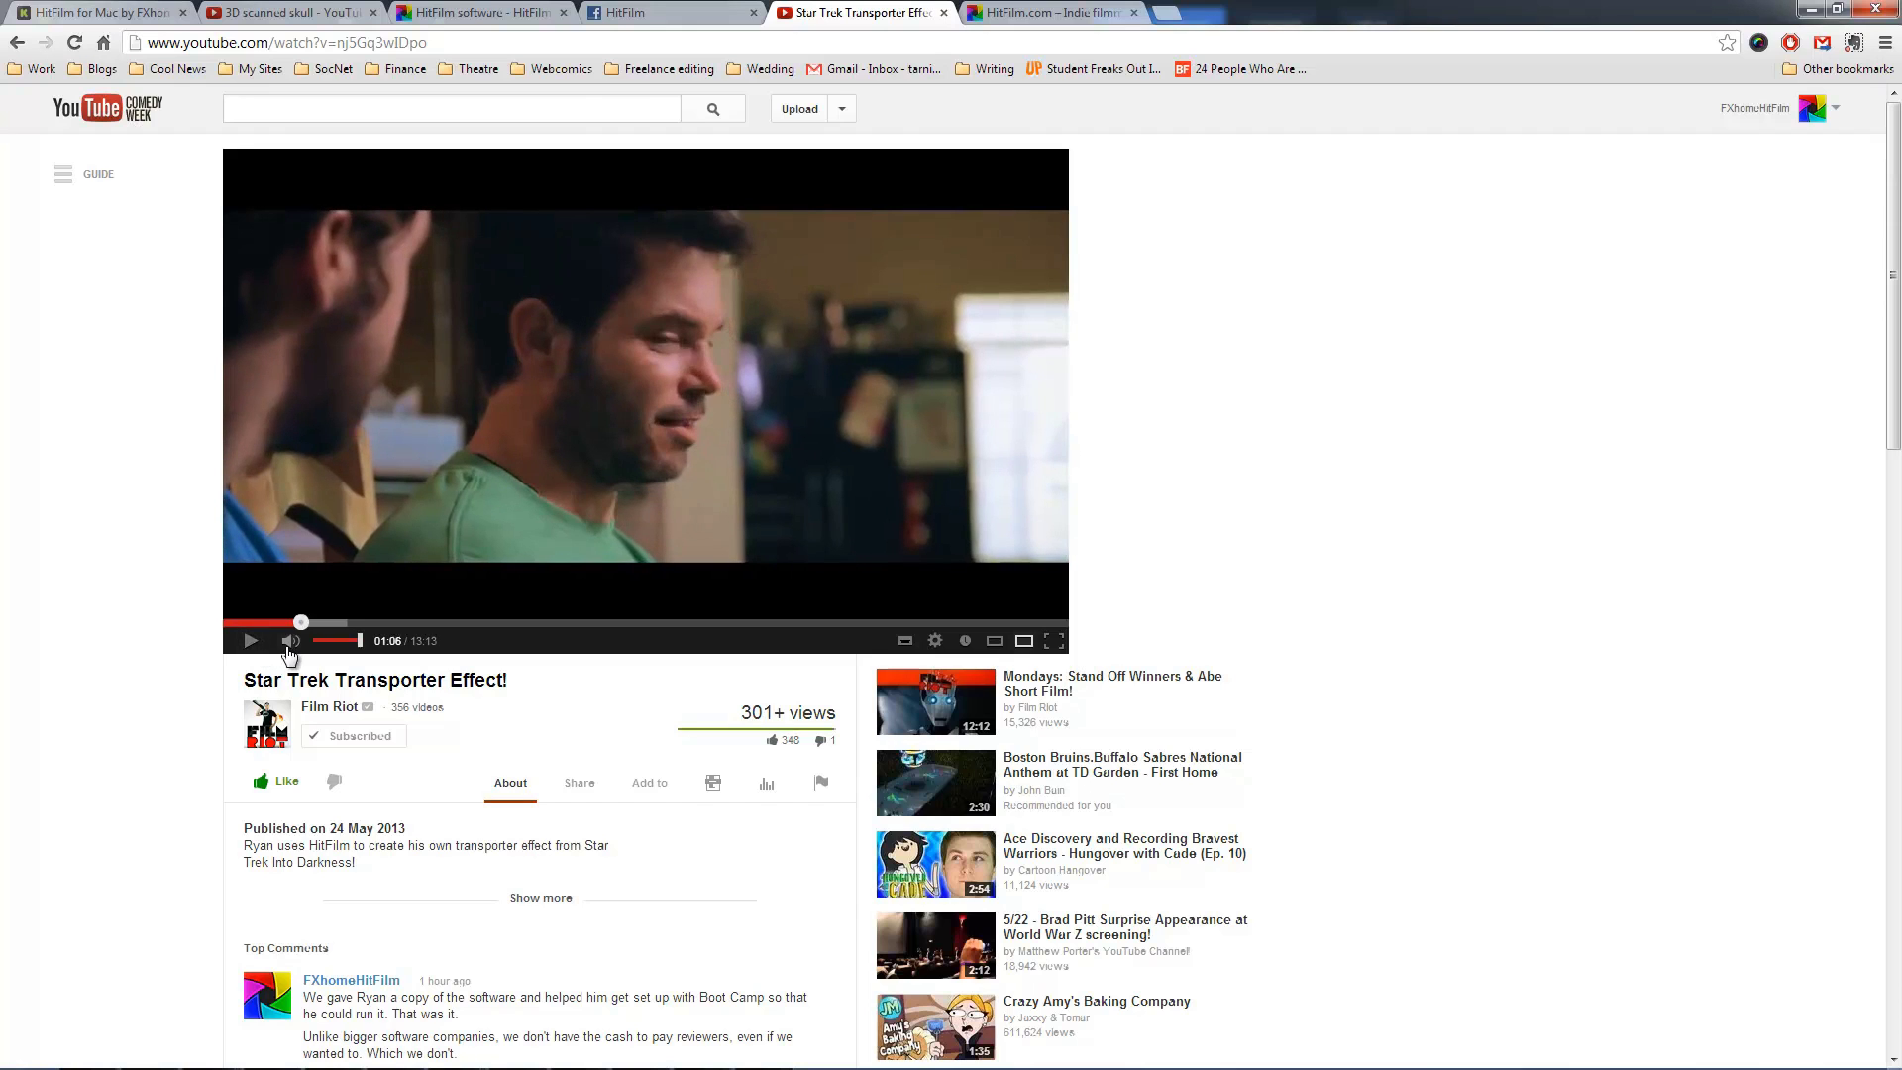
key("alt+Tab")
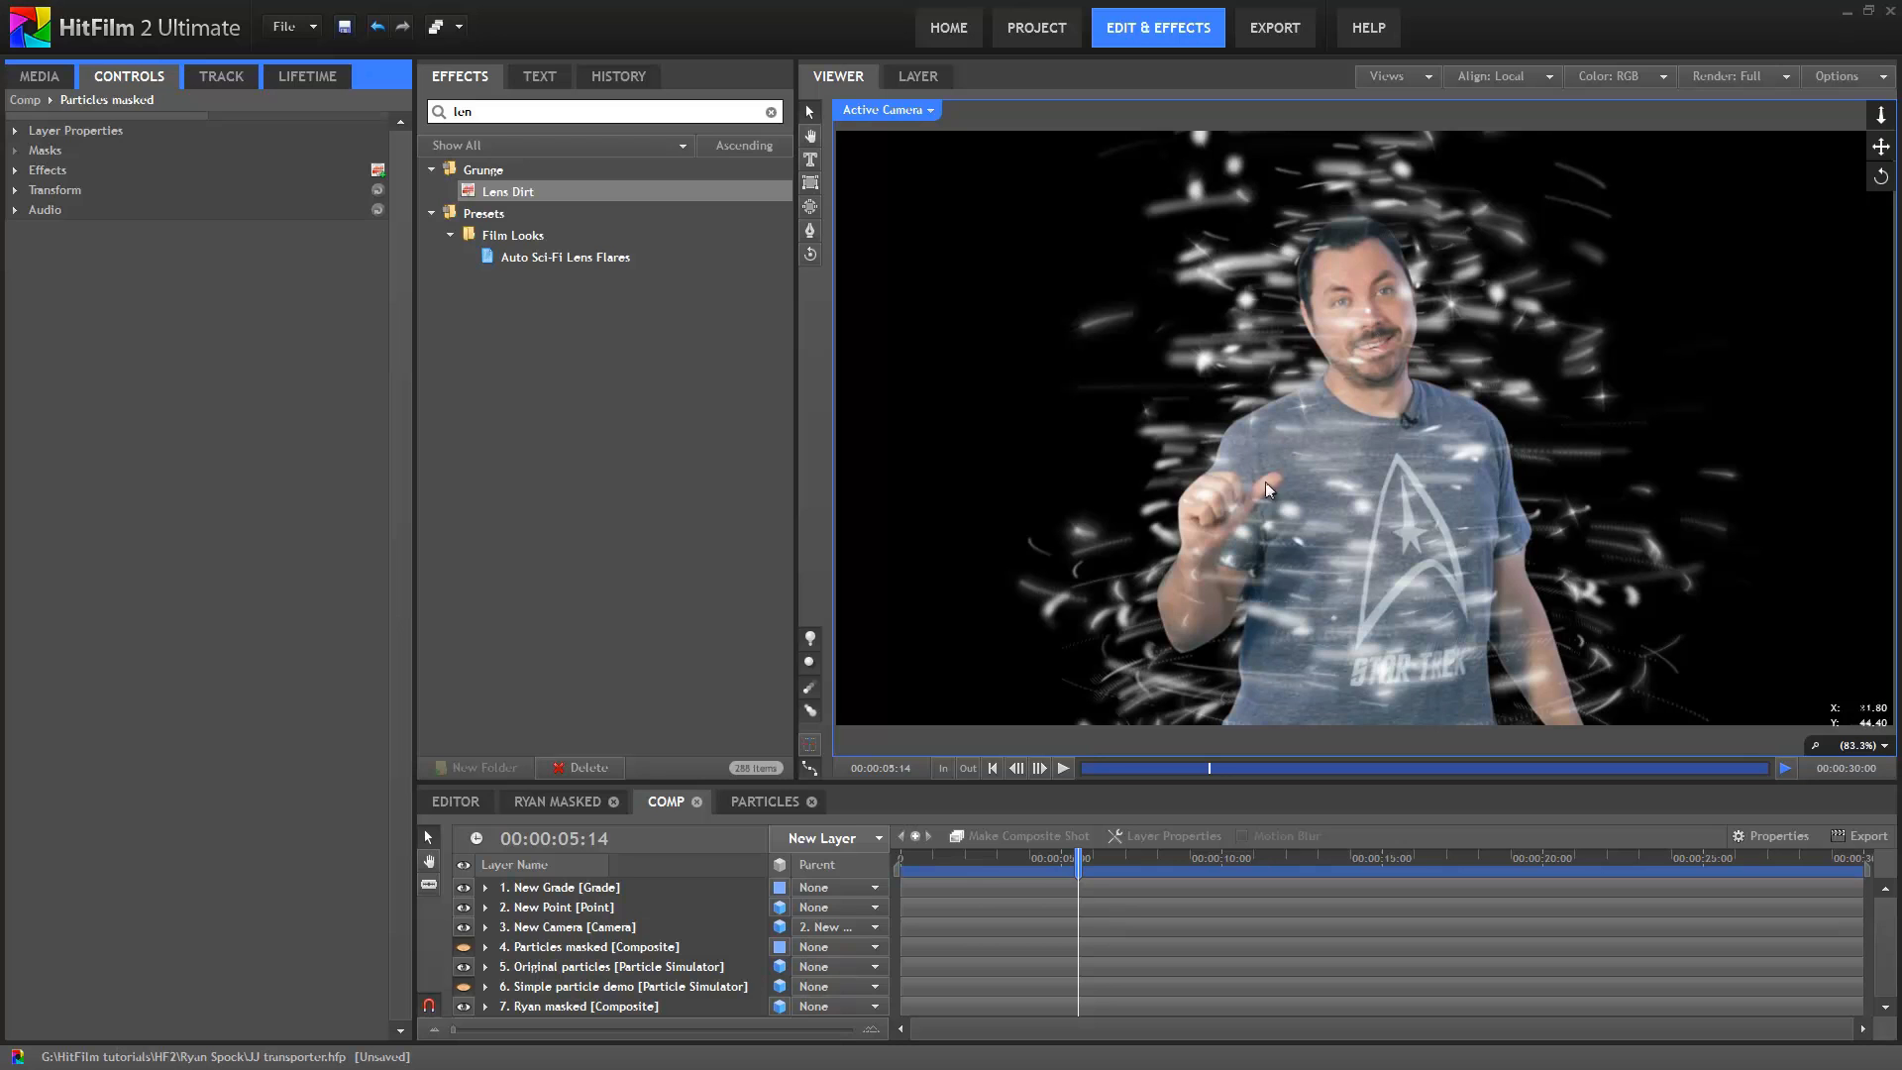
left_click_drag(901, 852, 1087, 854)
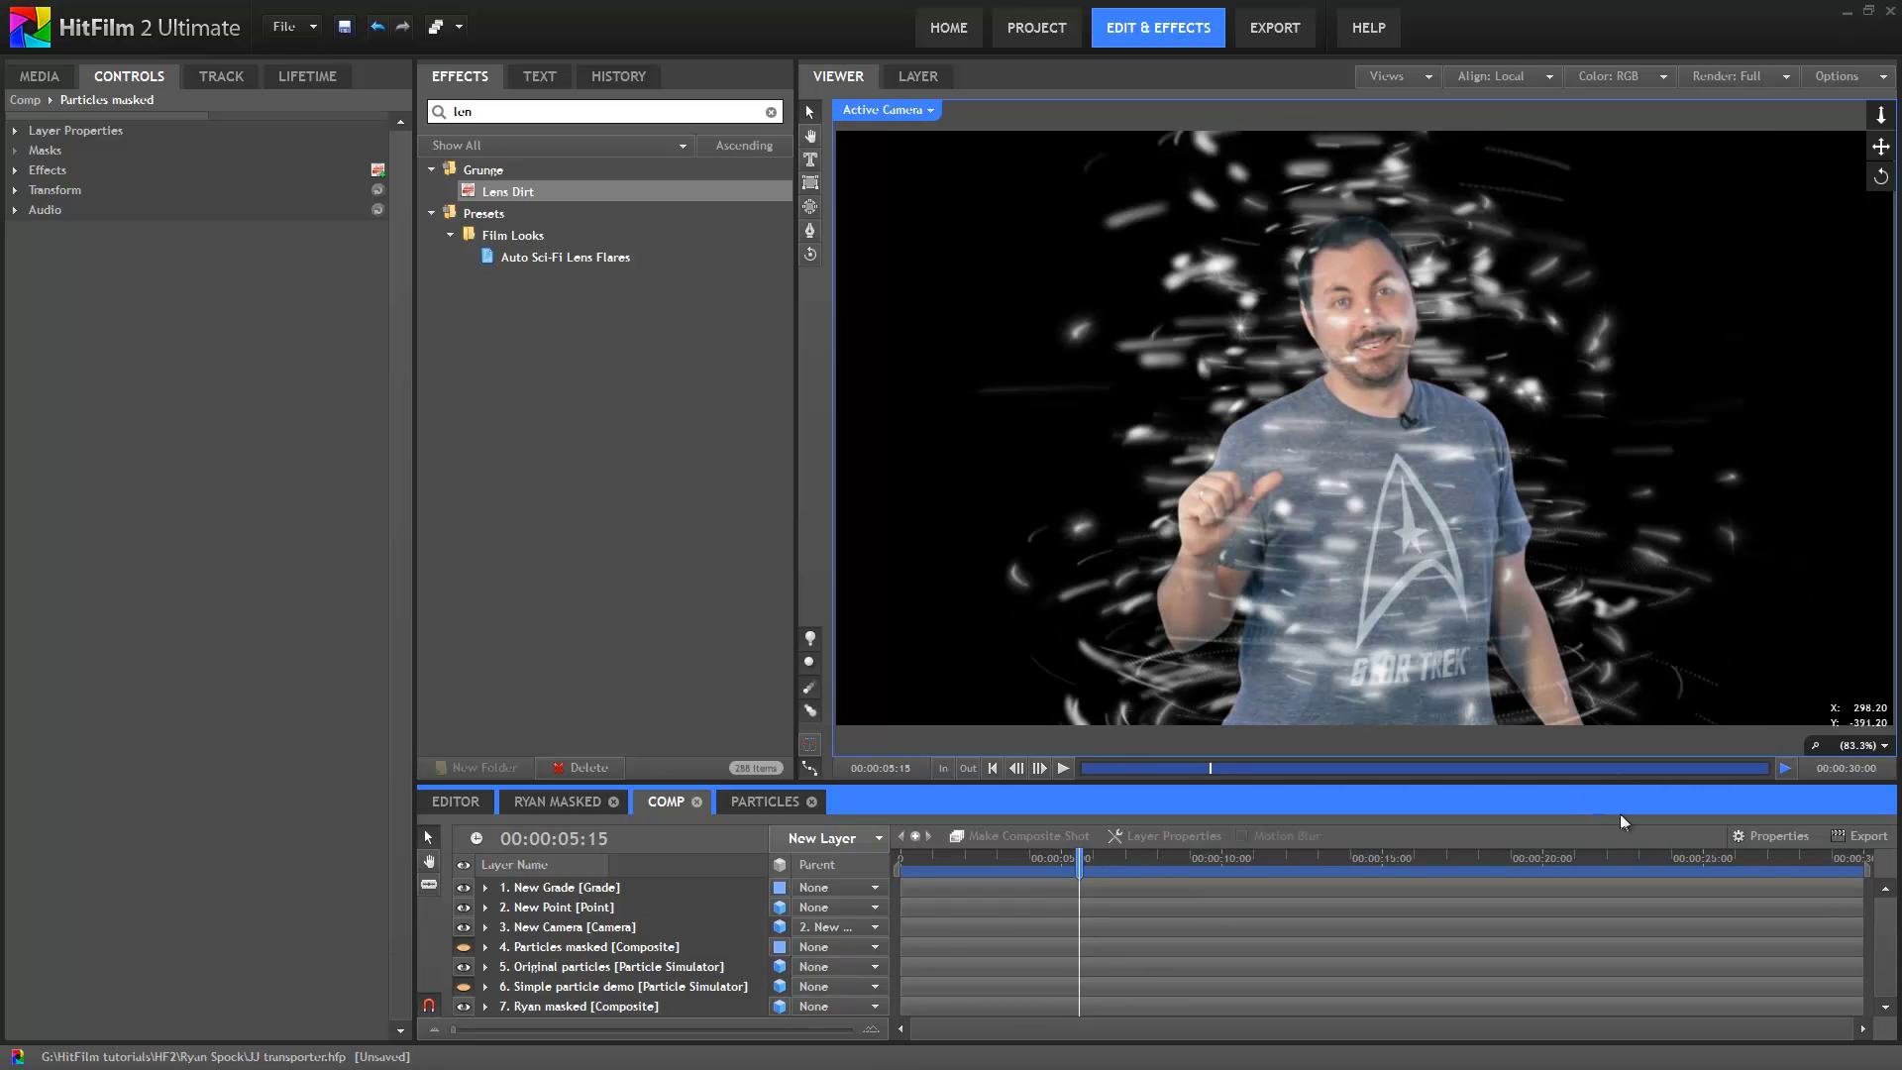
left_click(920, 111)
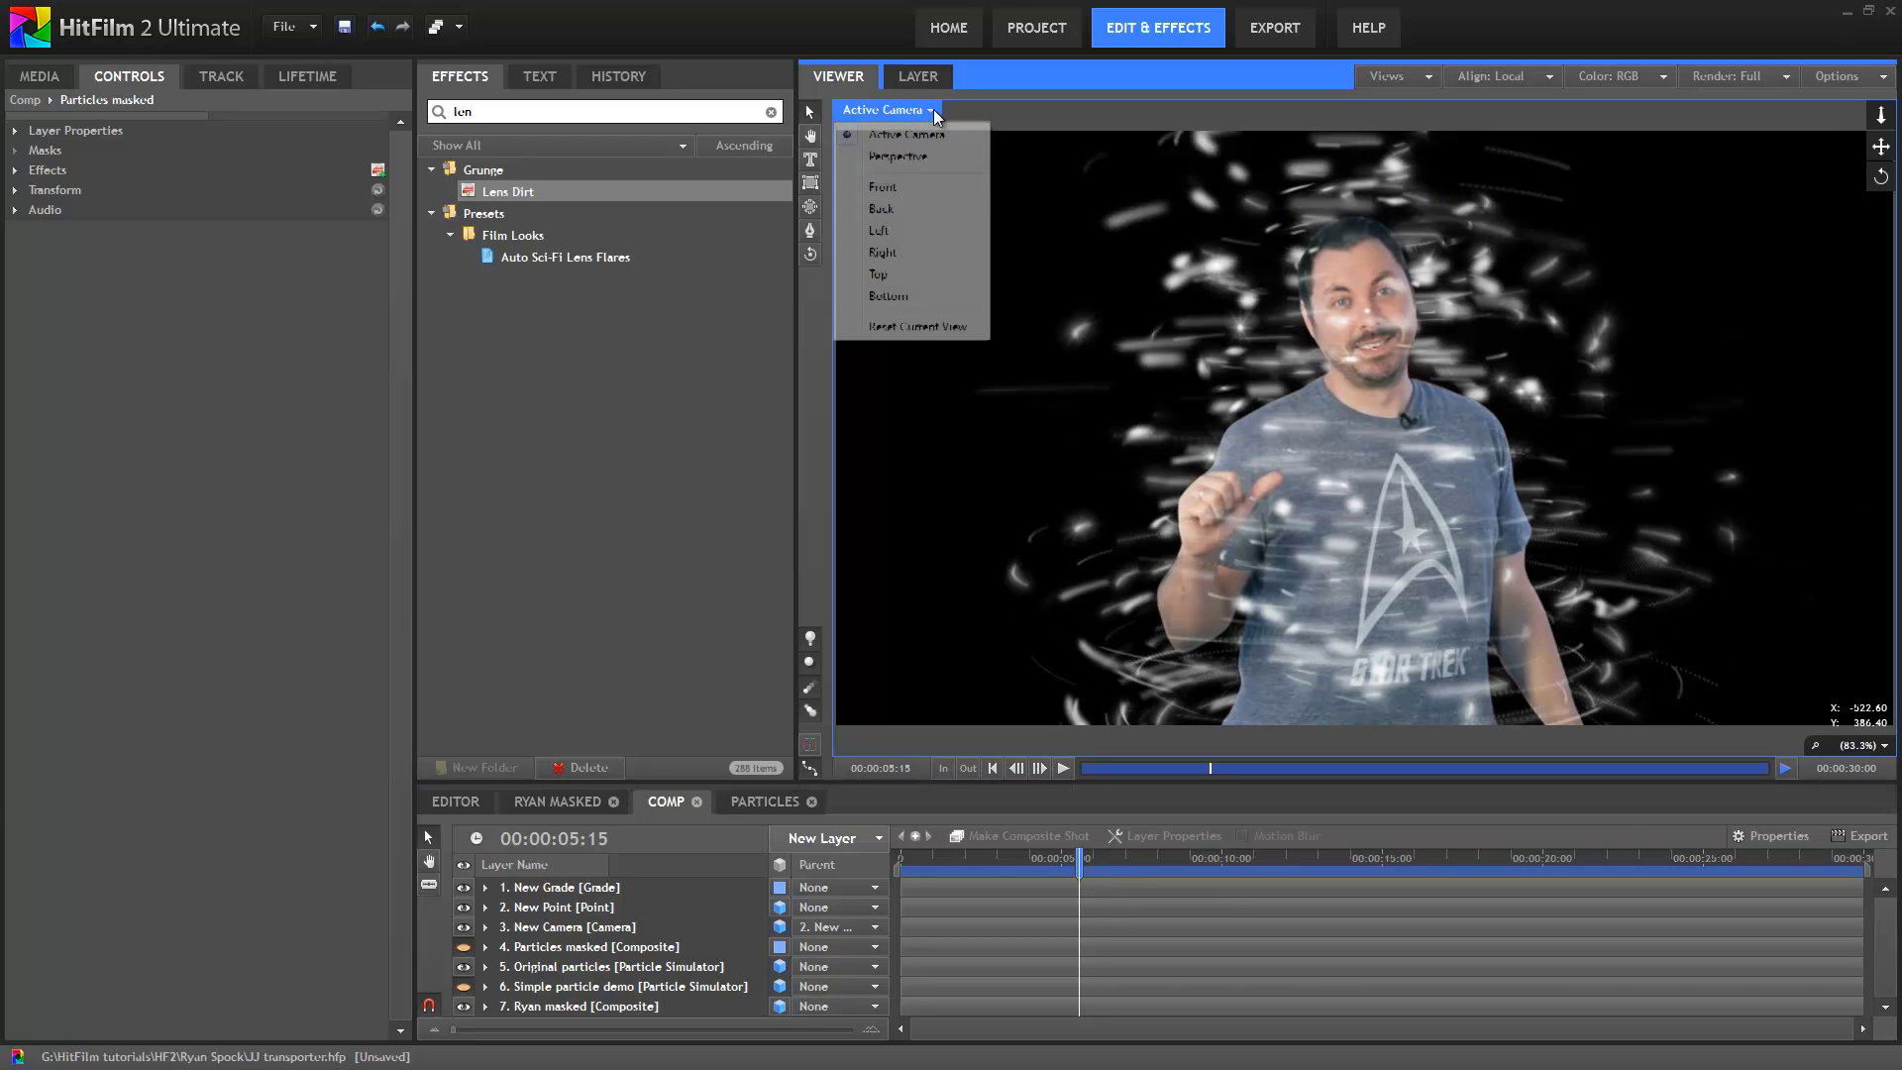
Orbit the perspective view and scrub time to see the flat presenter layer amid the particles
left_click(920, 159)
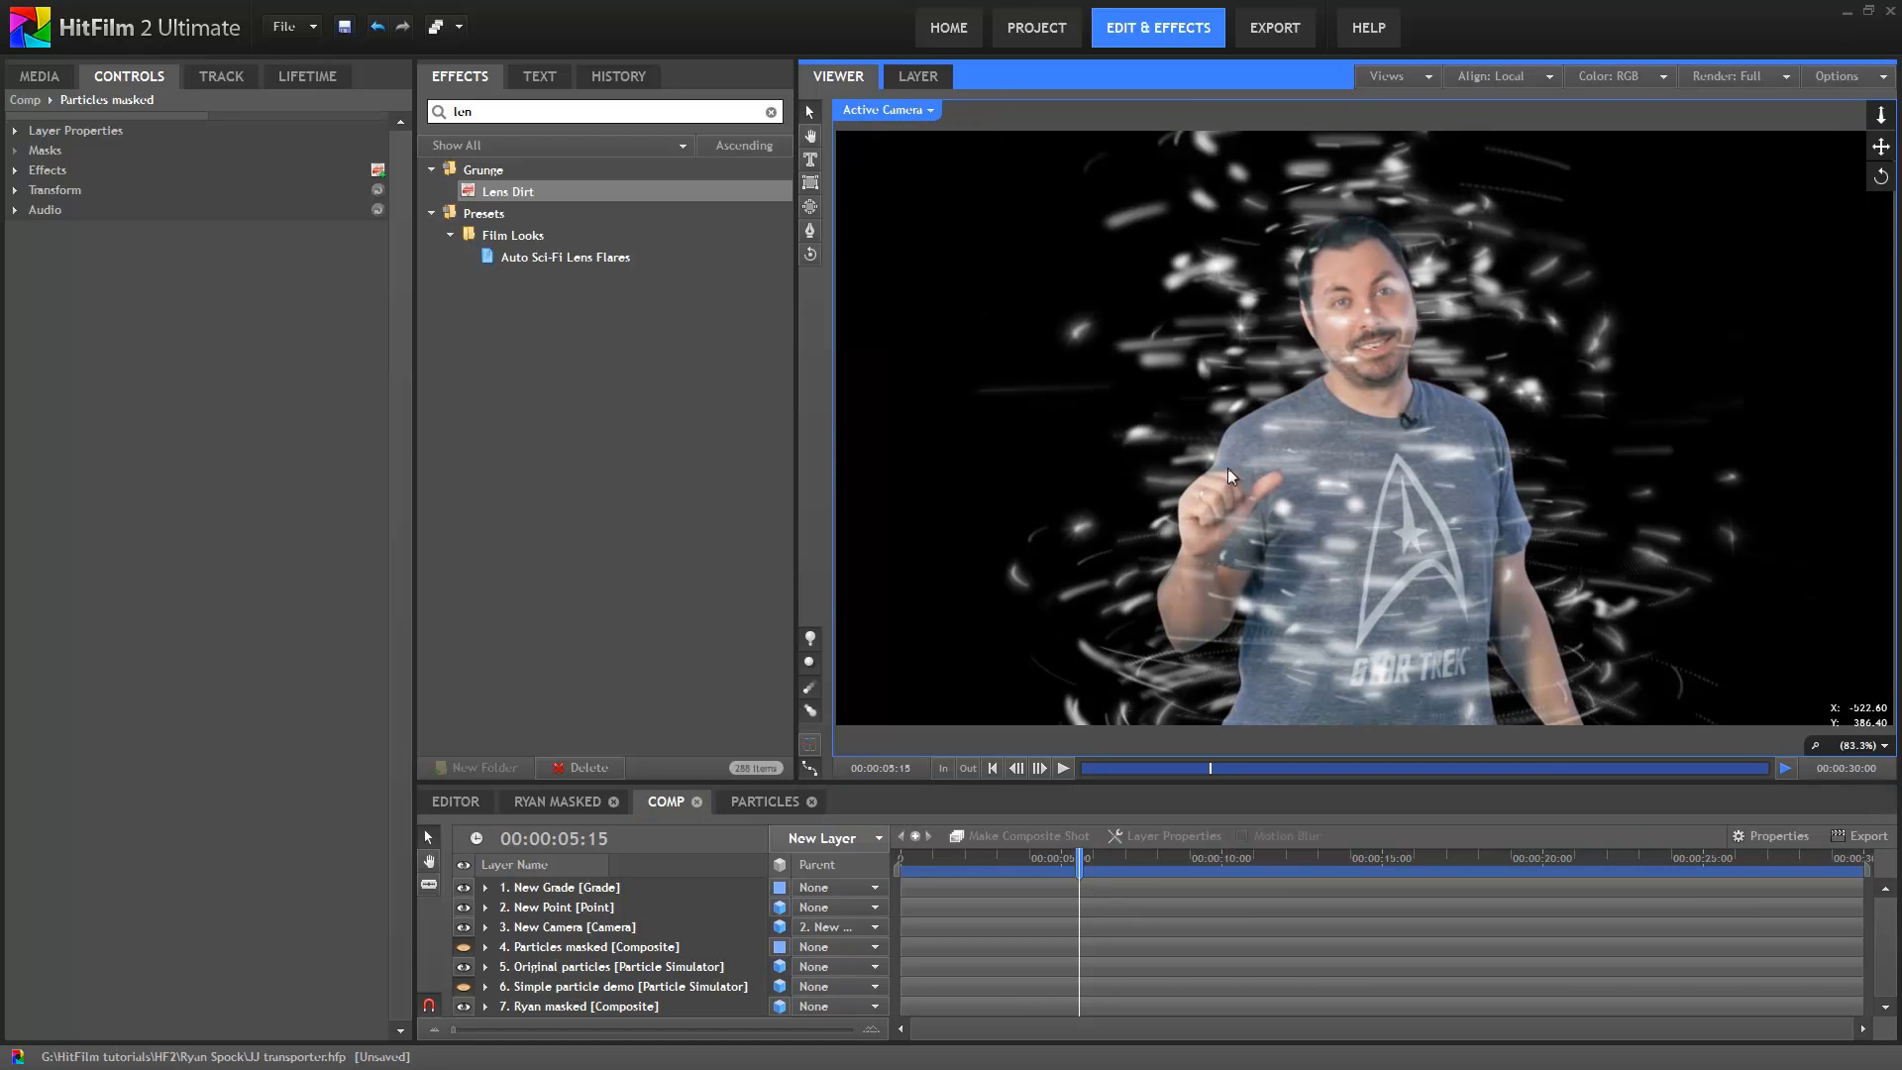
left_click_drag(1589, 505, 1372, 466)
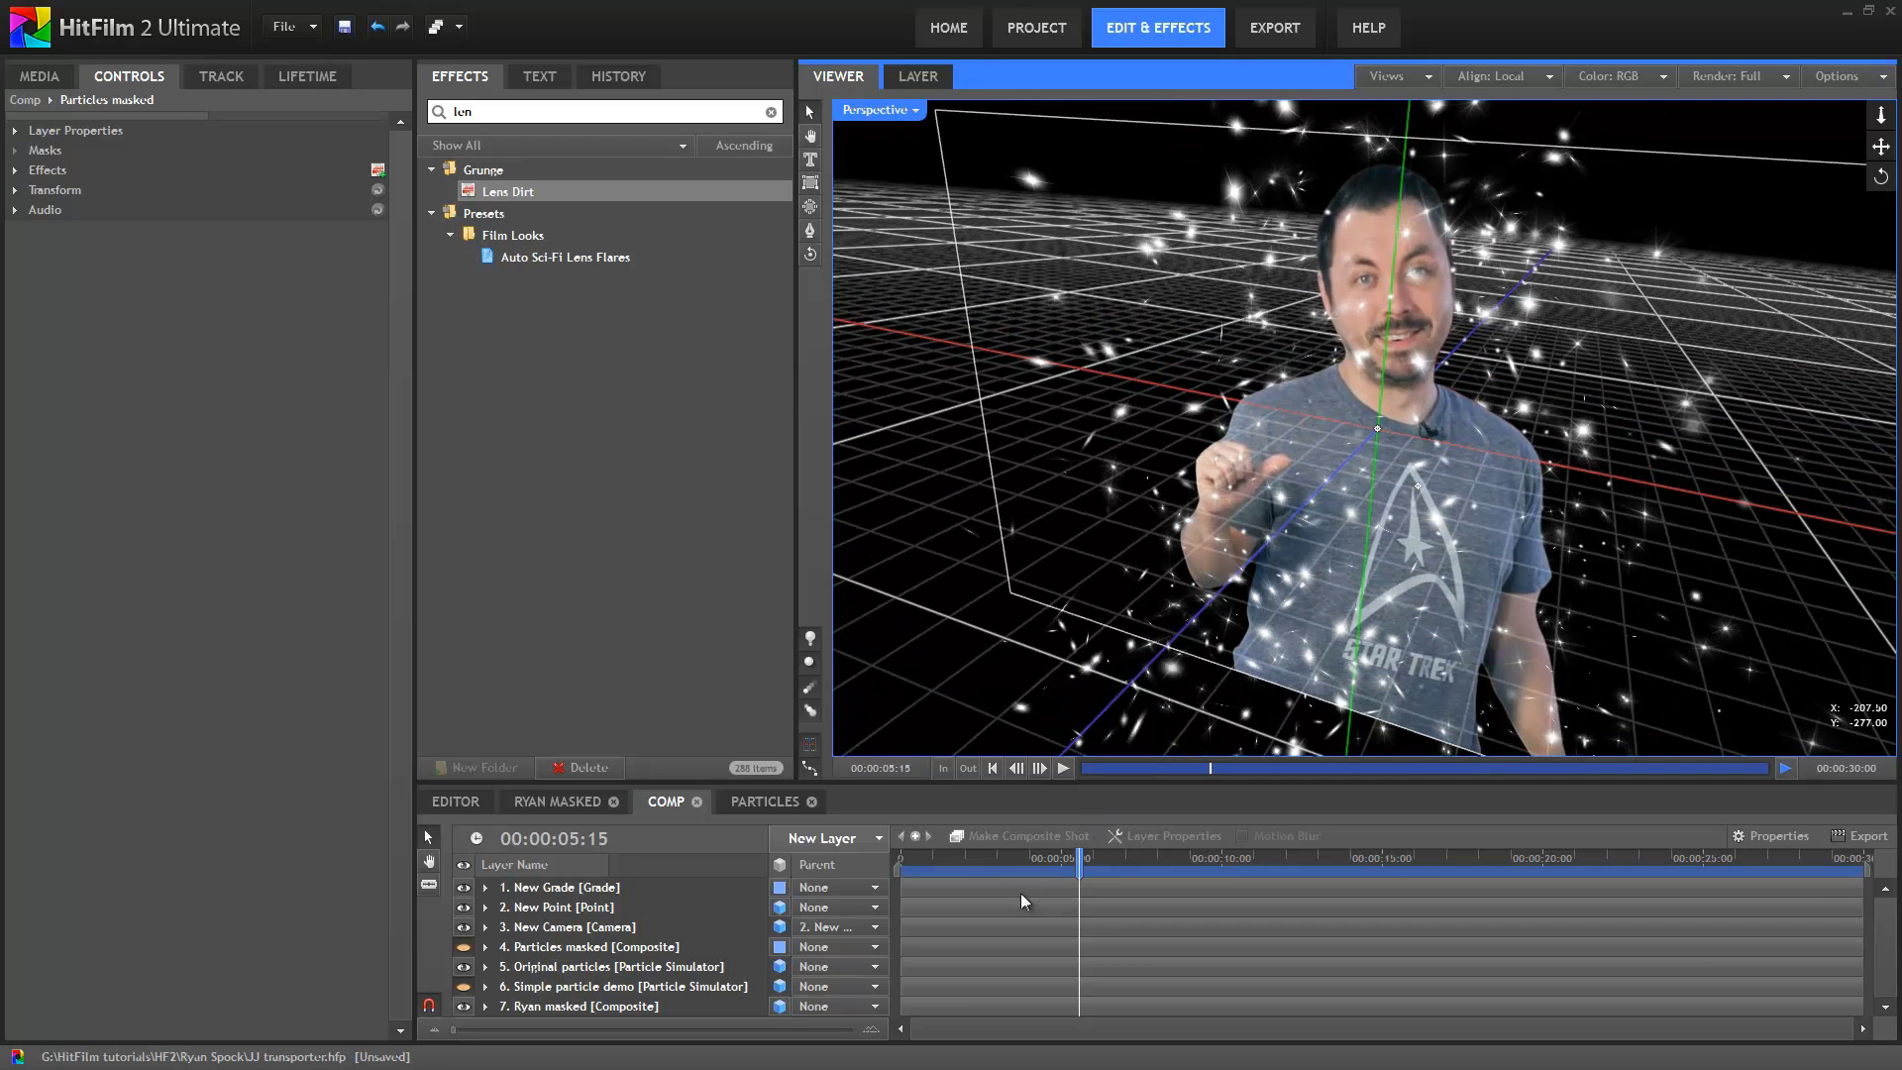
left_click_drag(957, 860, 1099, 863)
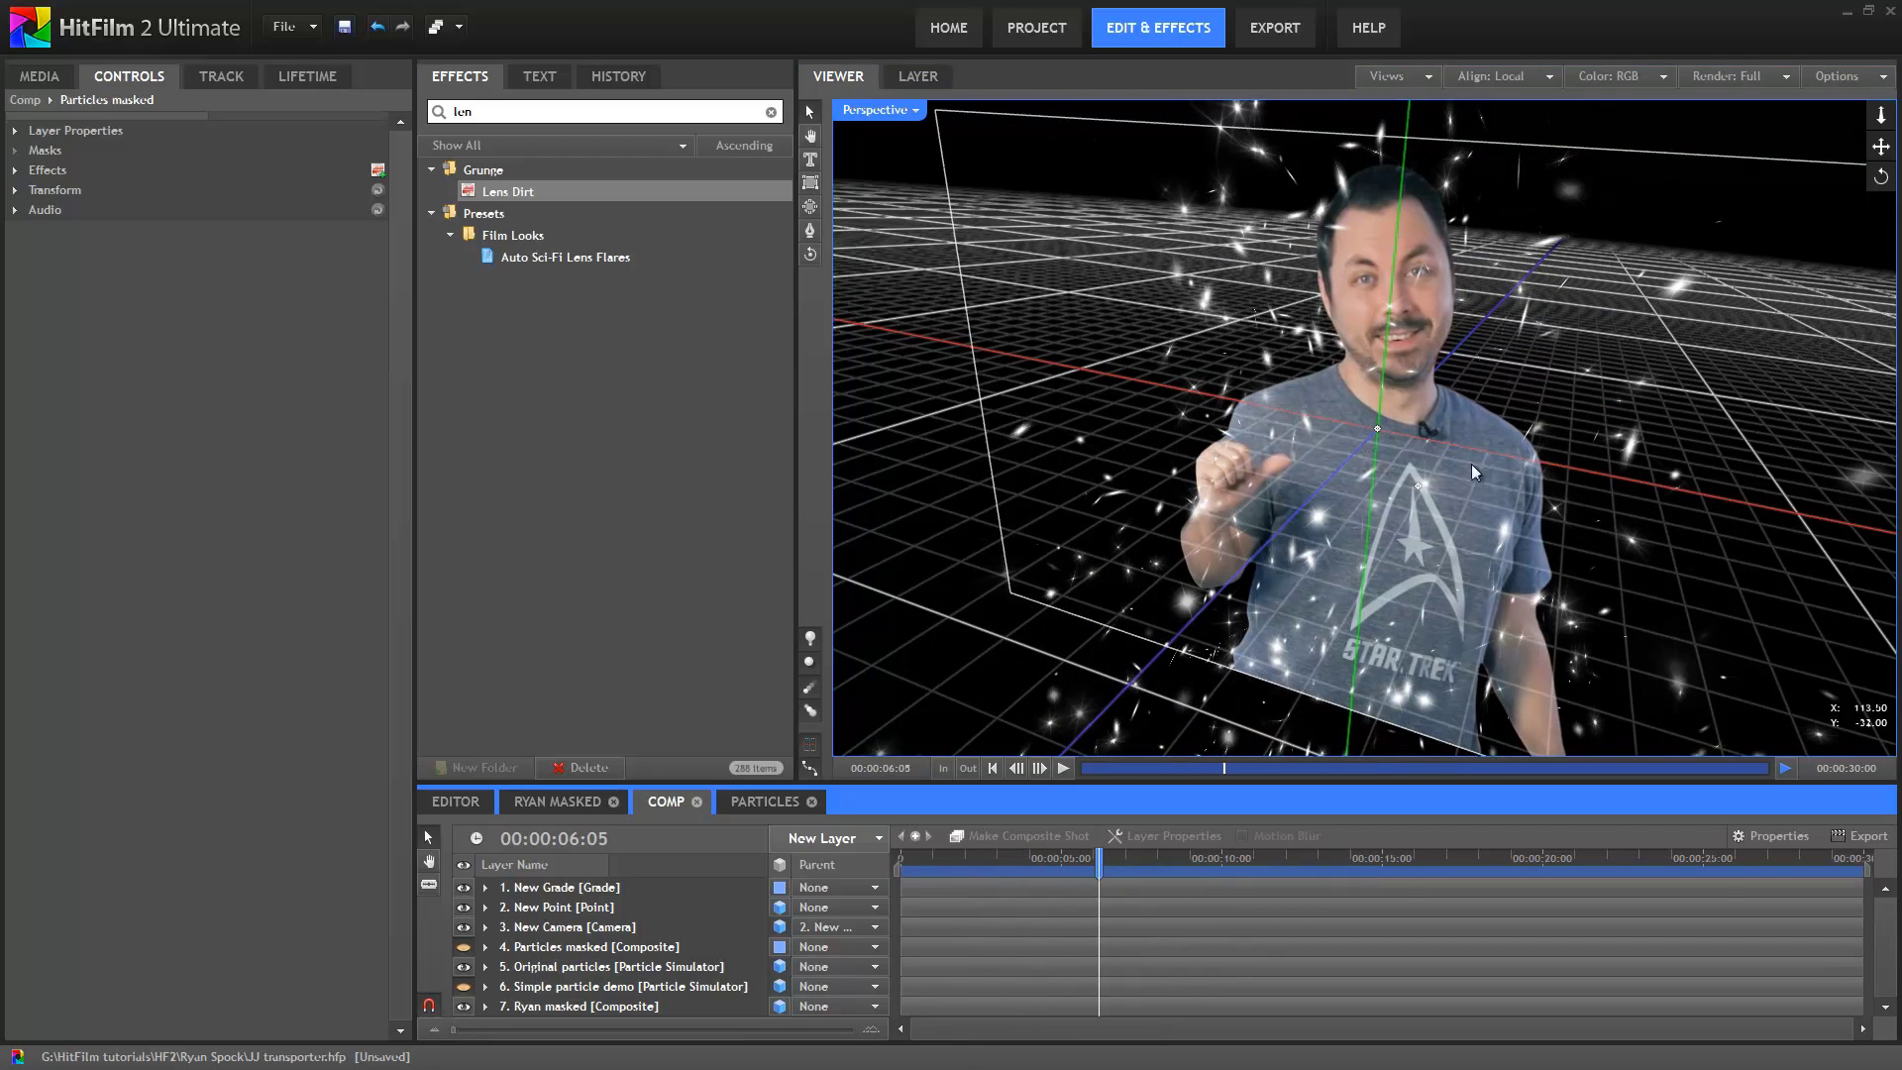
left_click_drag(1406, 478, 1295, 536)
left_click_drag(1578, 540, 1483, 530)
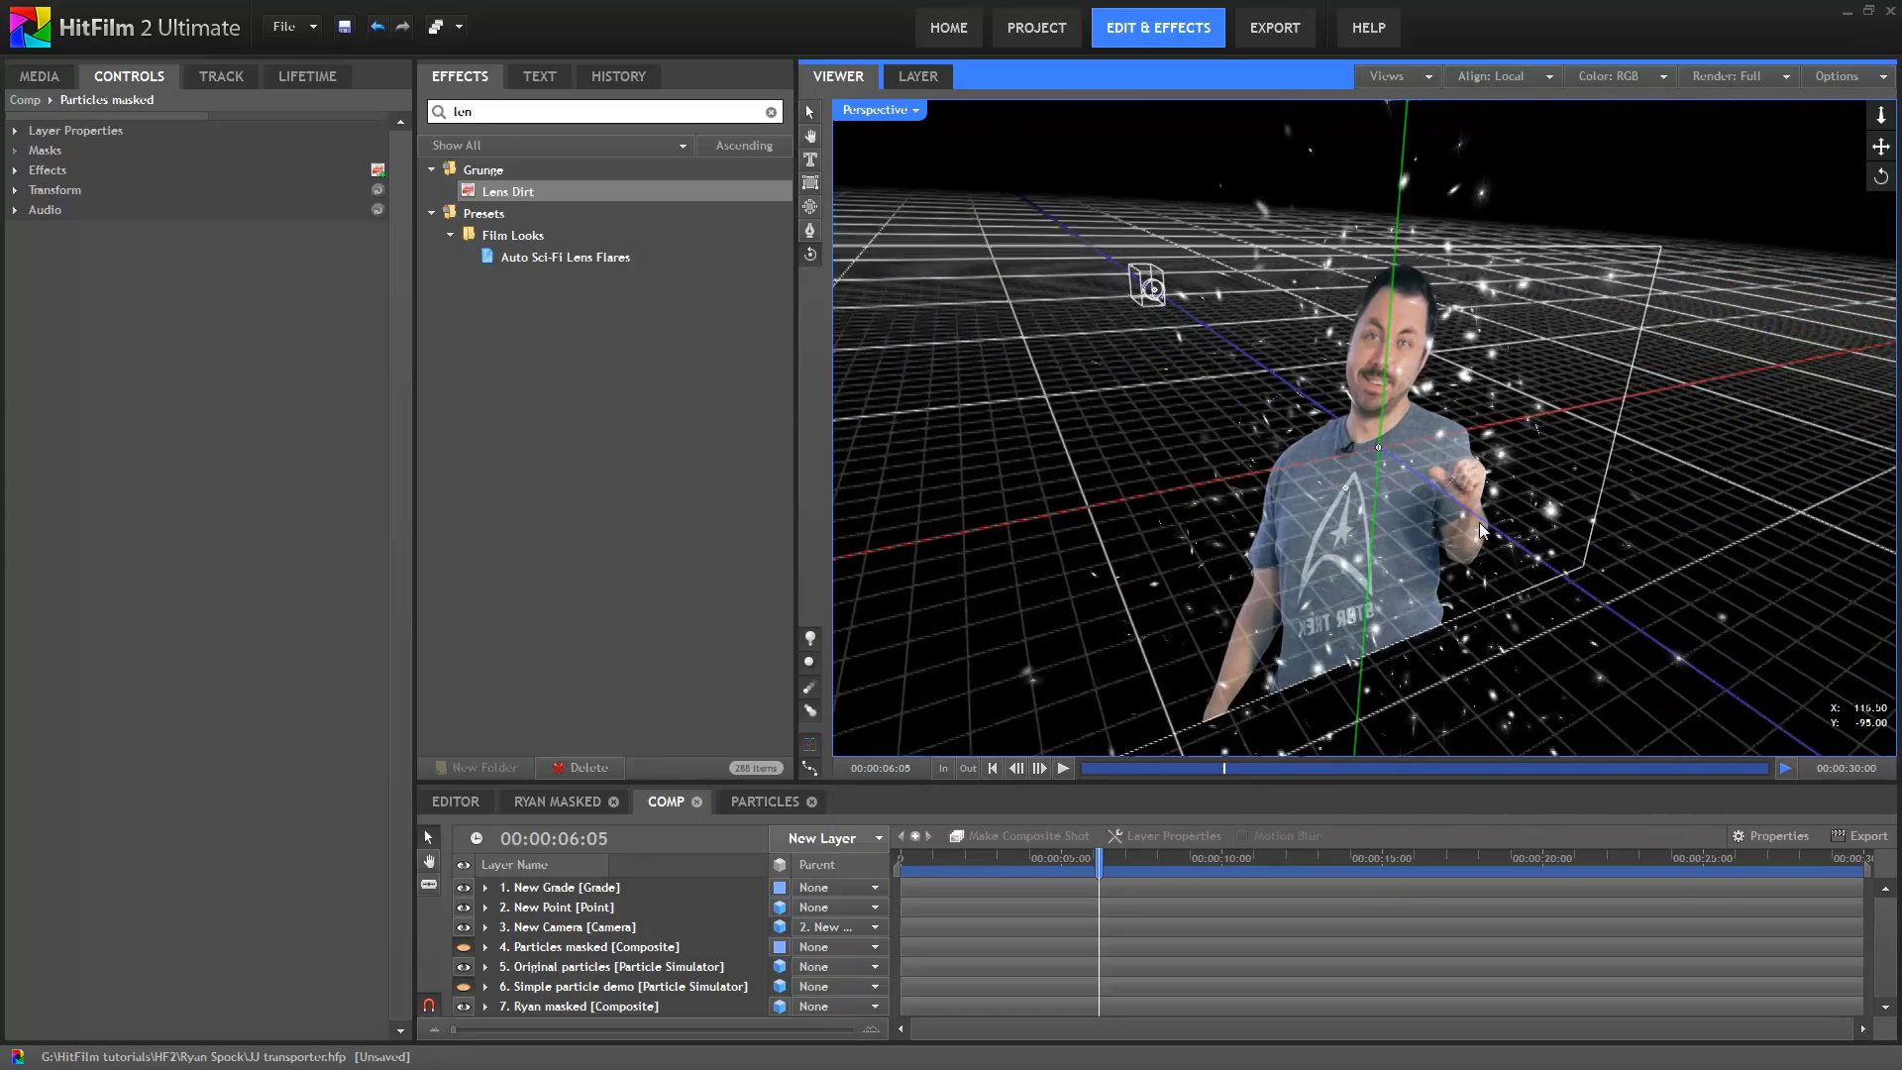
left_click_drag(1379, 458, 1549, 473)
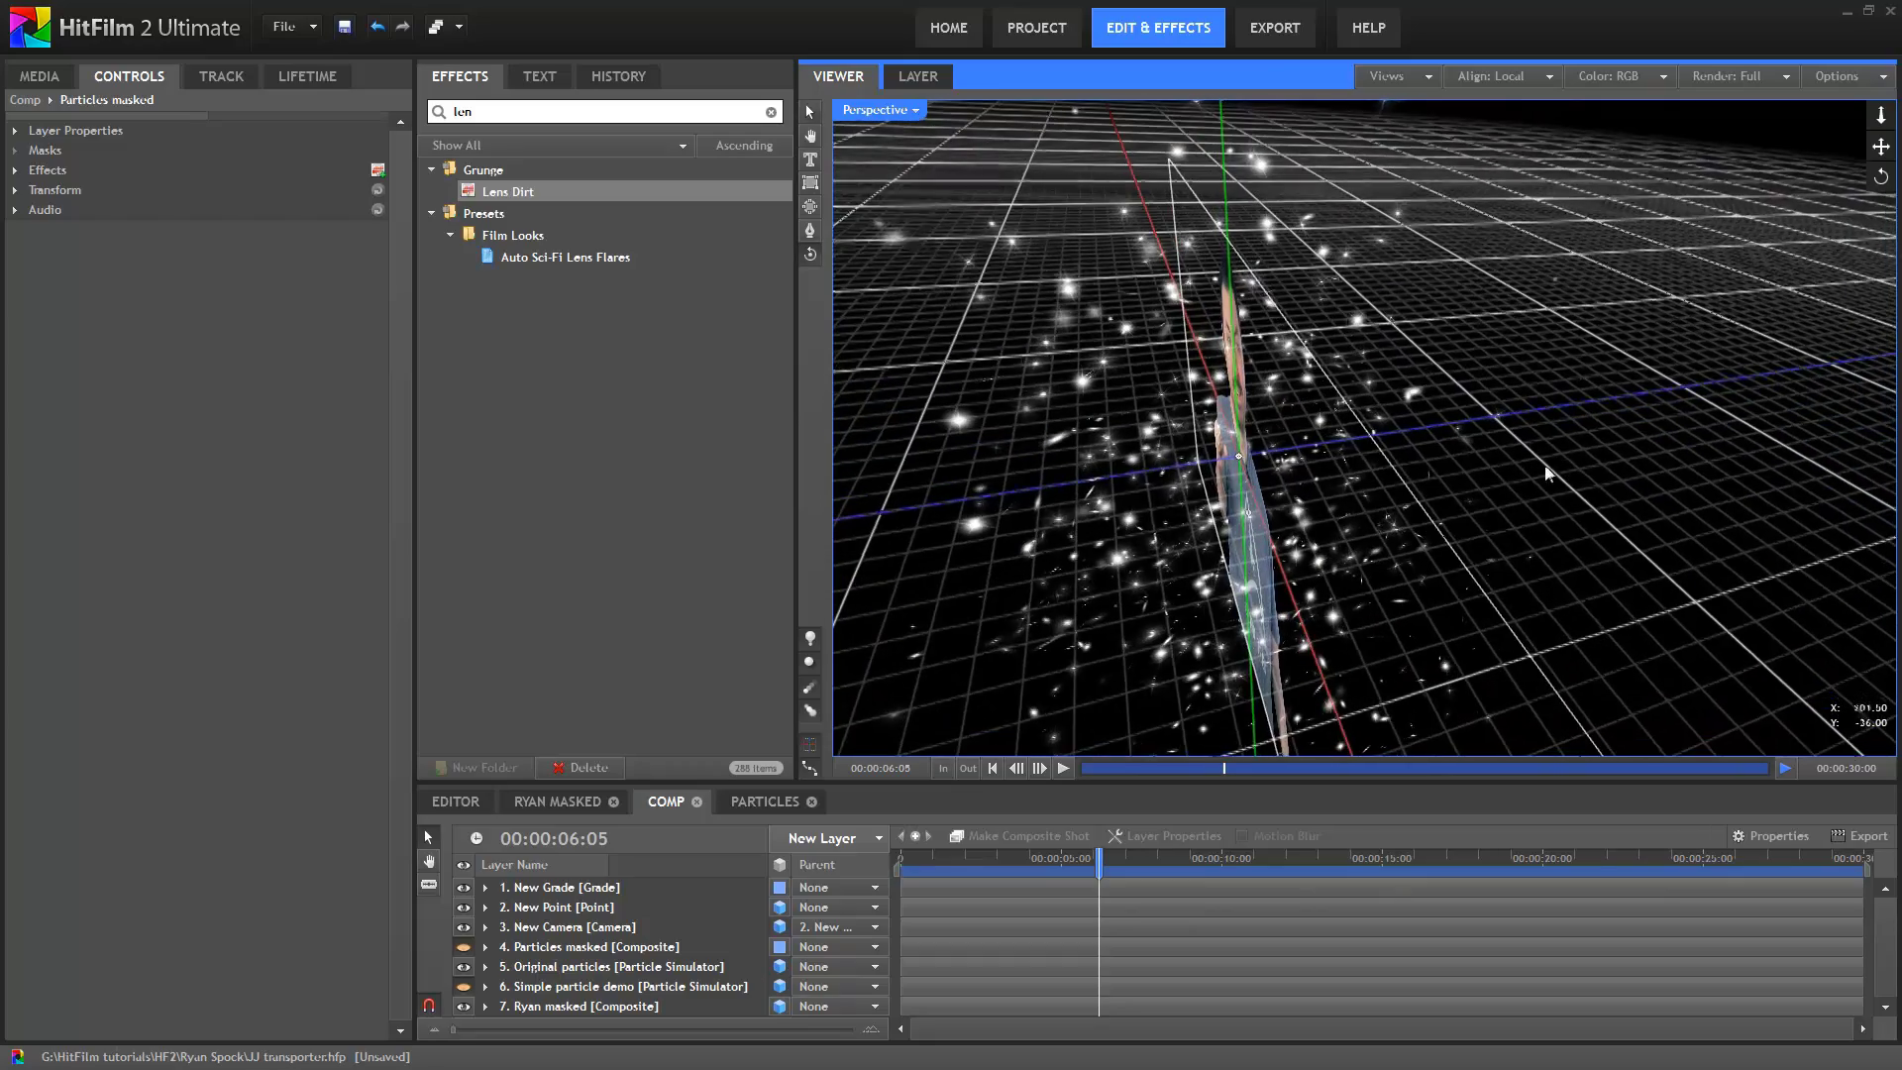
left_click_drag(1240, 521, 1231, 428)
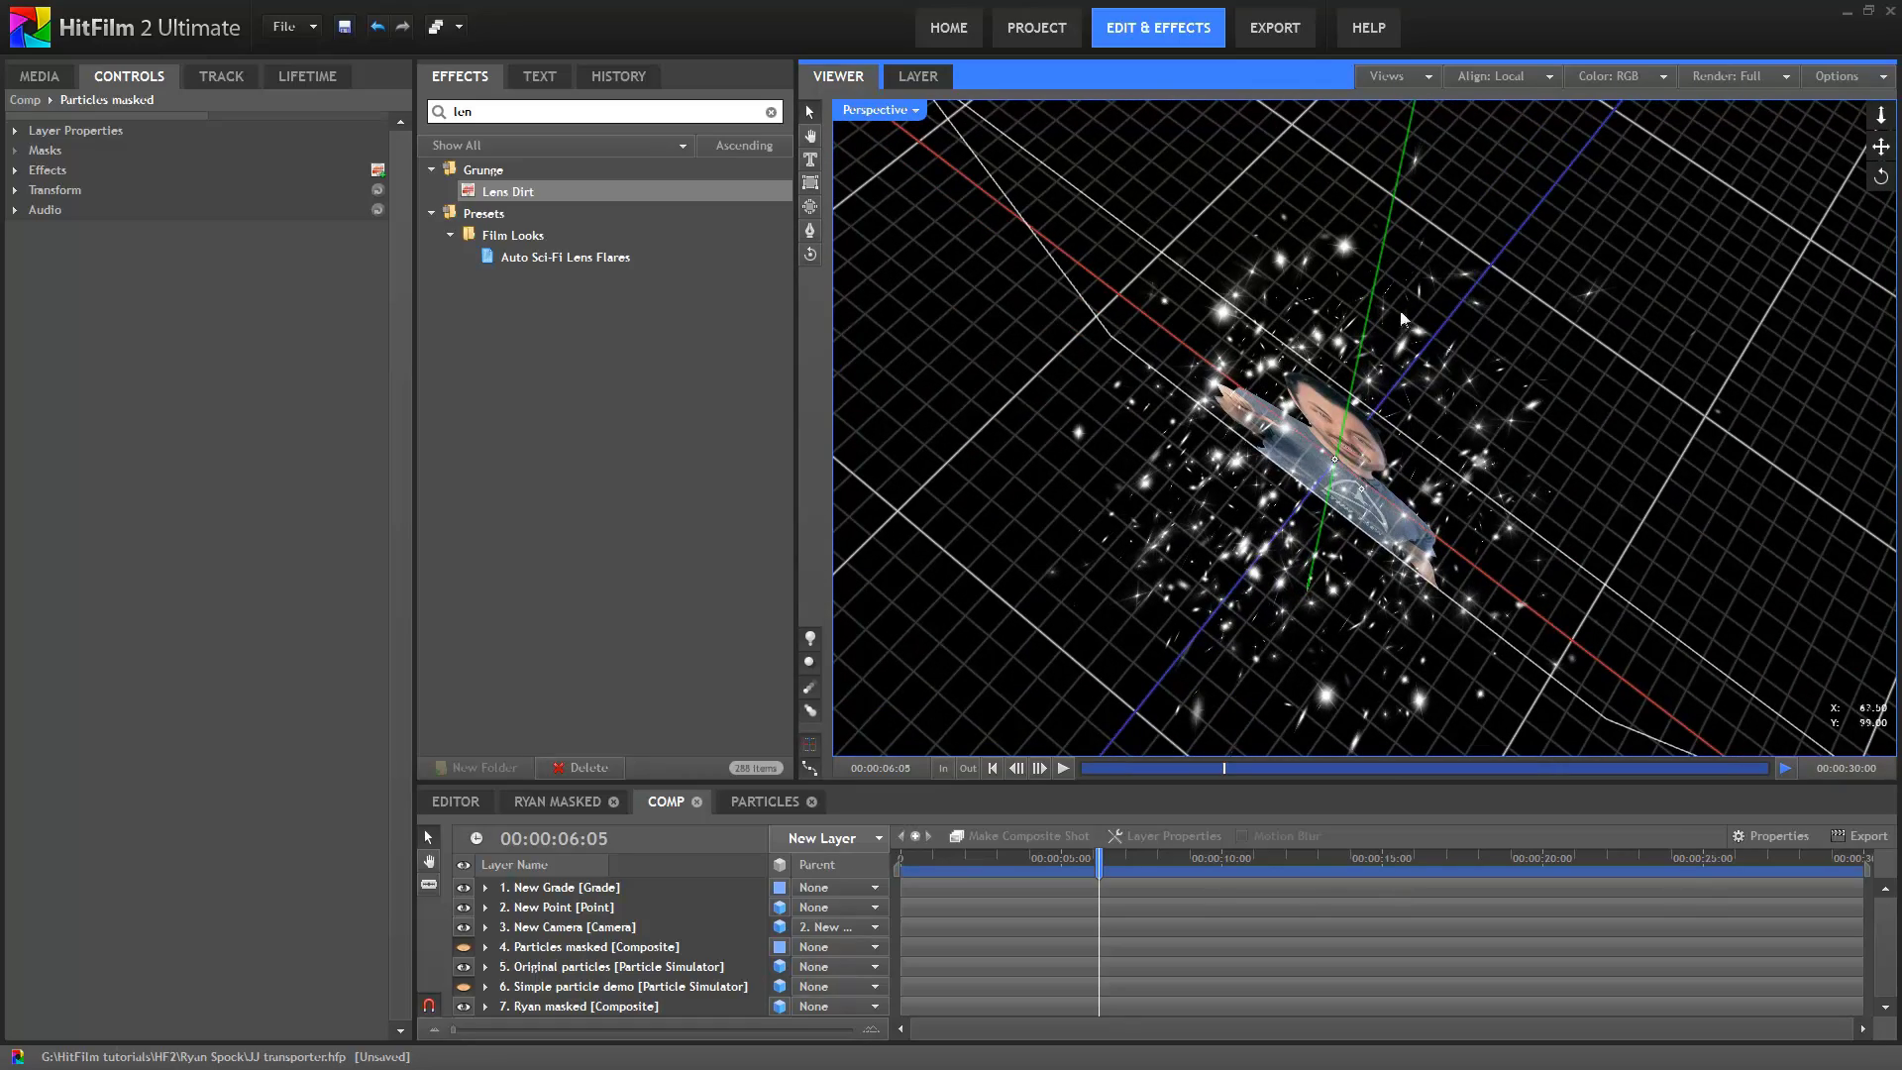
left_click_drag(1340, 482, 1308, 550)
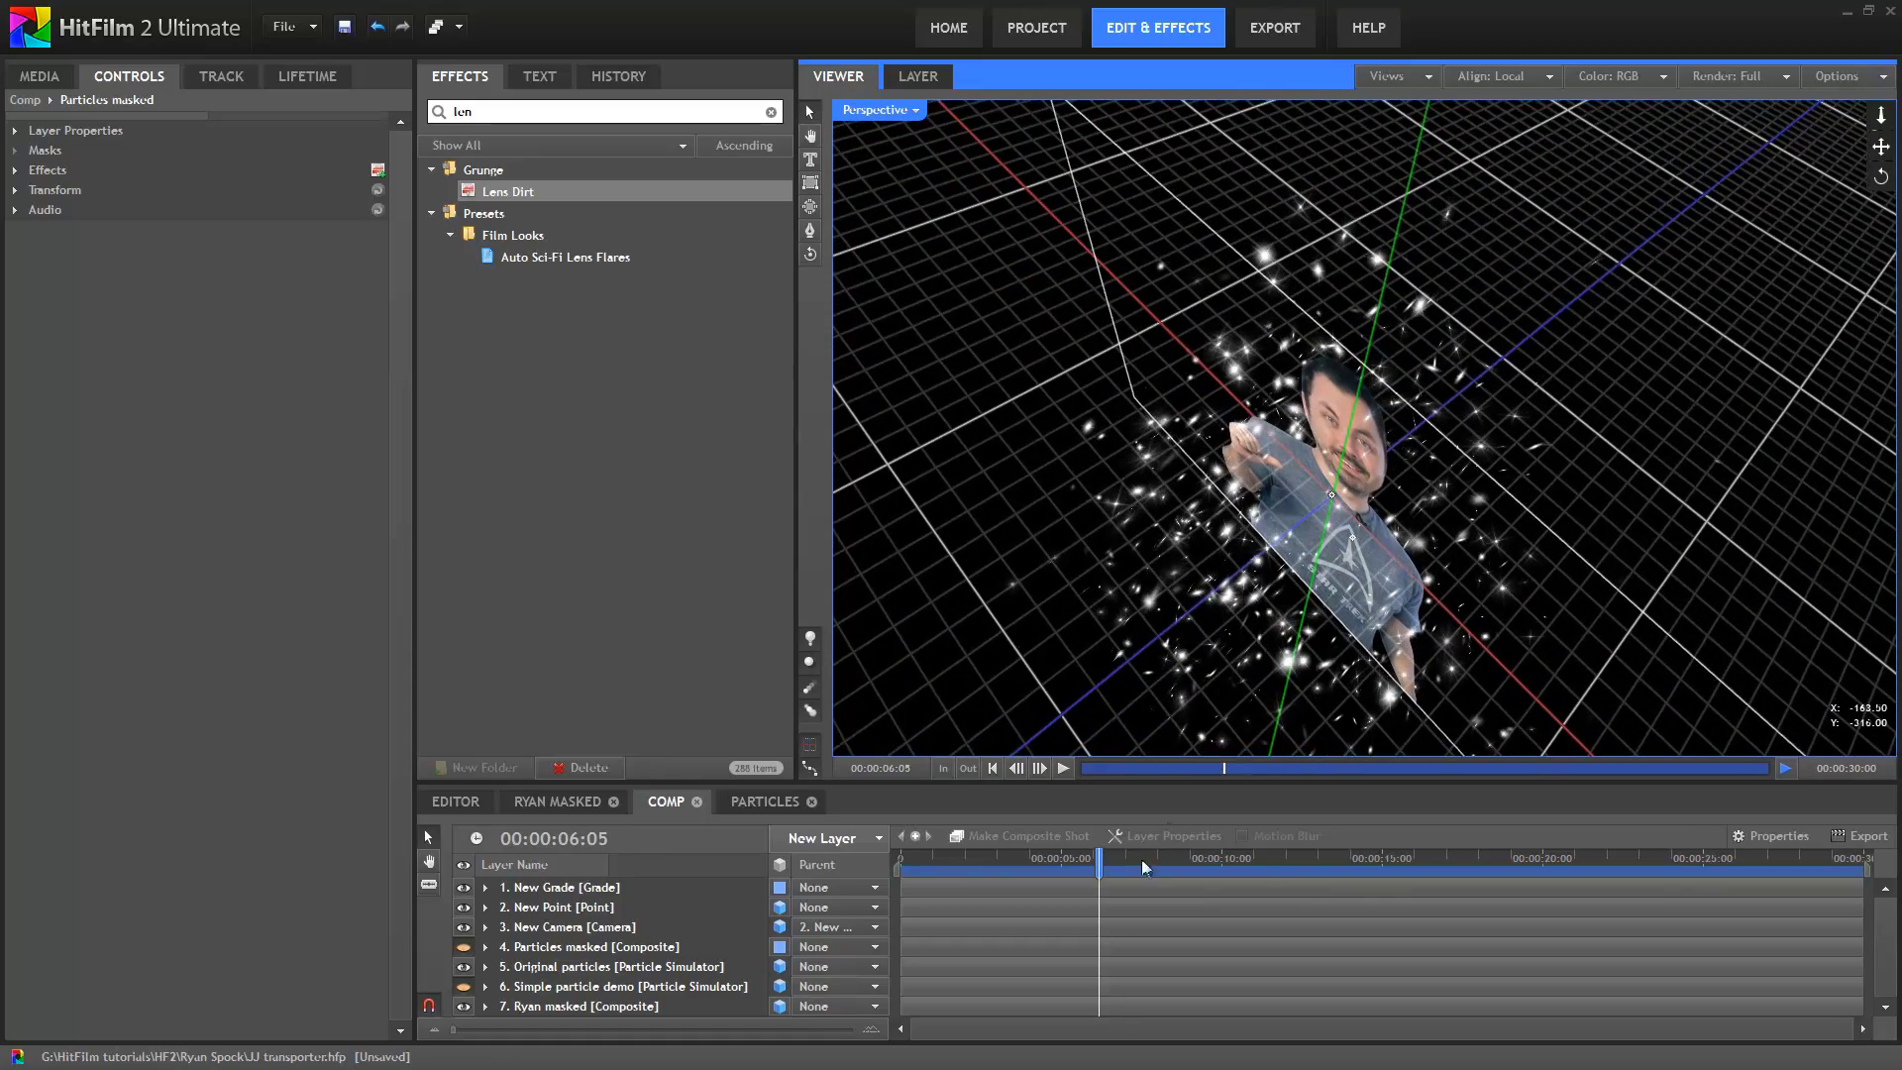
mouse_move(1099, 862)
left_mouse_down()
mouse_move(1161, 869)
mouse_move(1128, 872)
left_mouse_up()
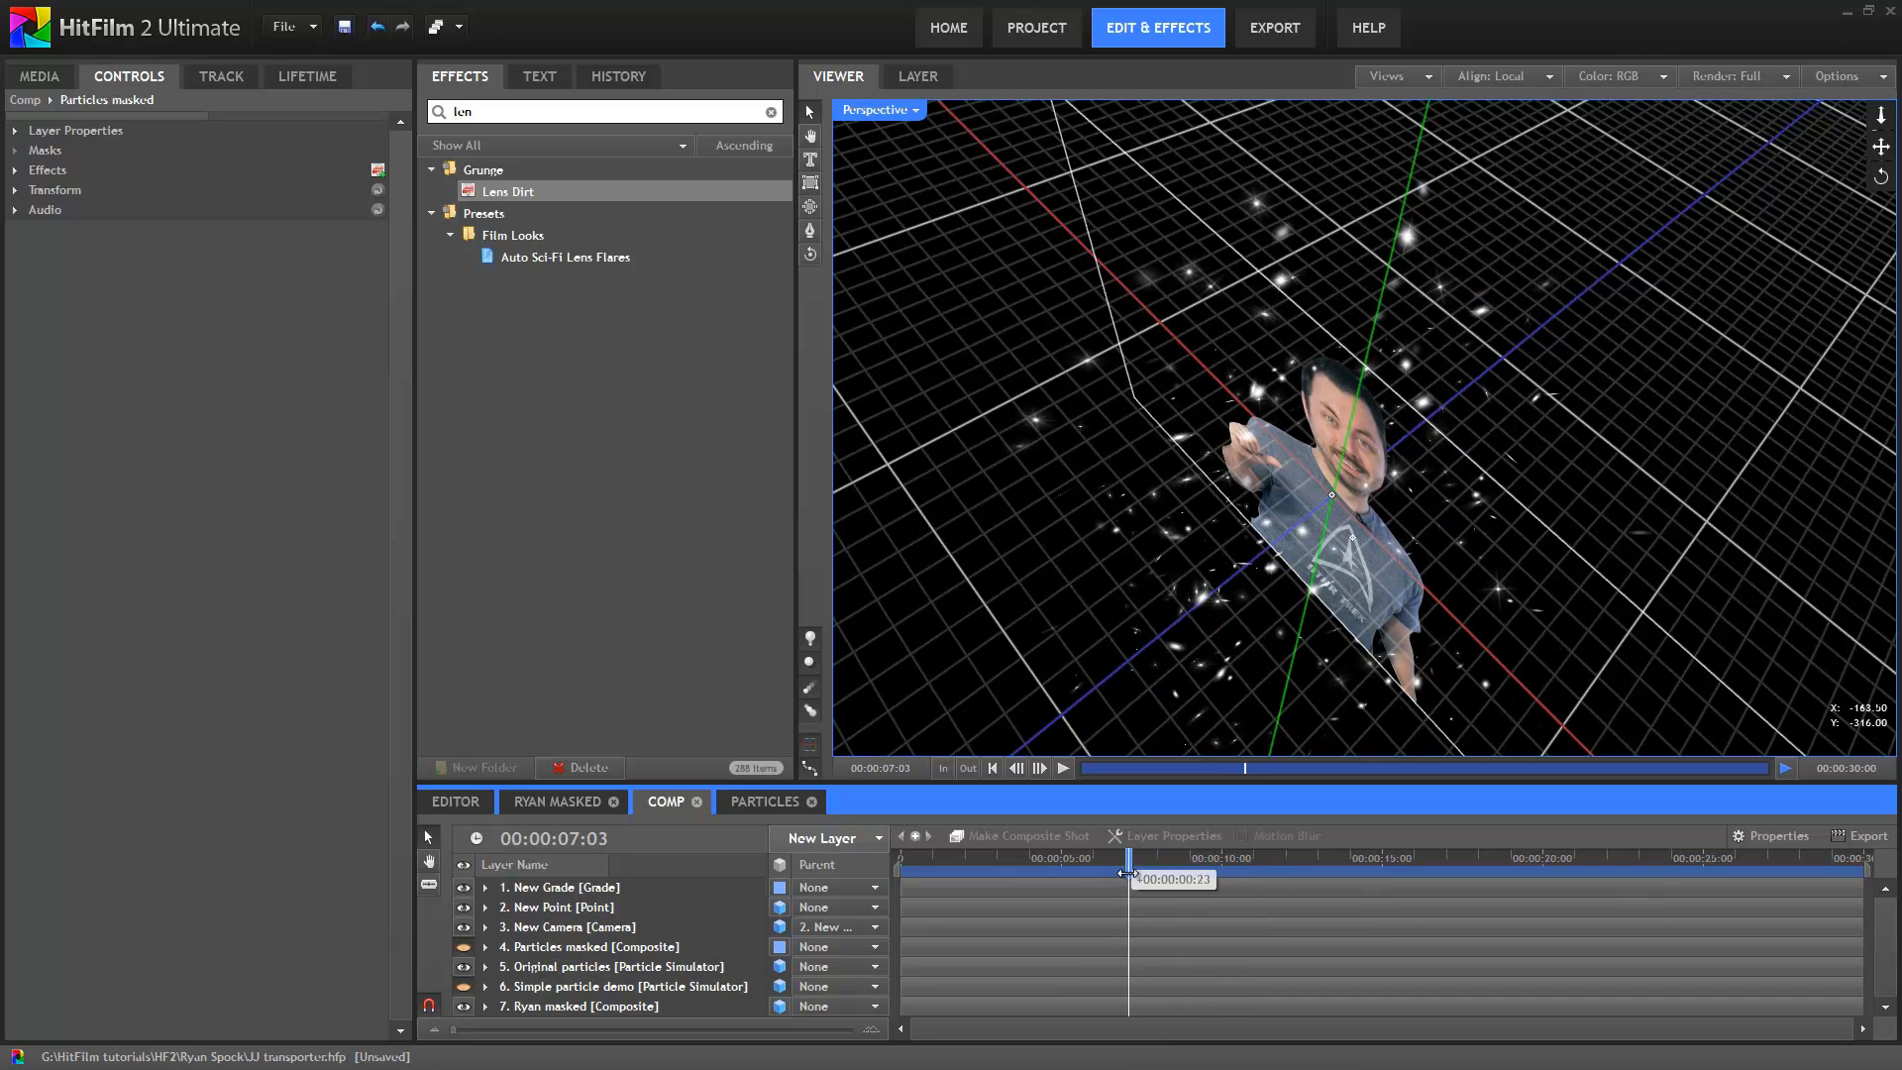
Switch the viewer back to Active Camera and scrub forward to about 00:00:07:07
left_click(917, 112)
left_click(892, 132)
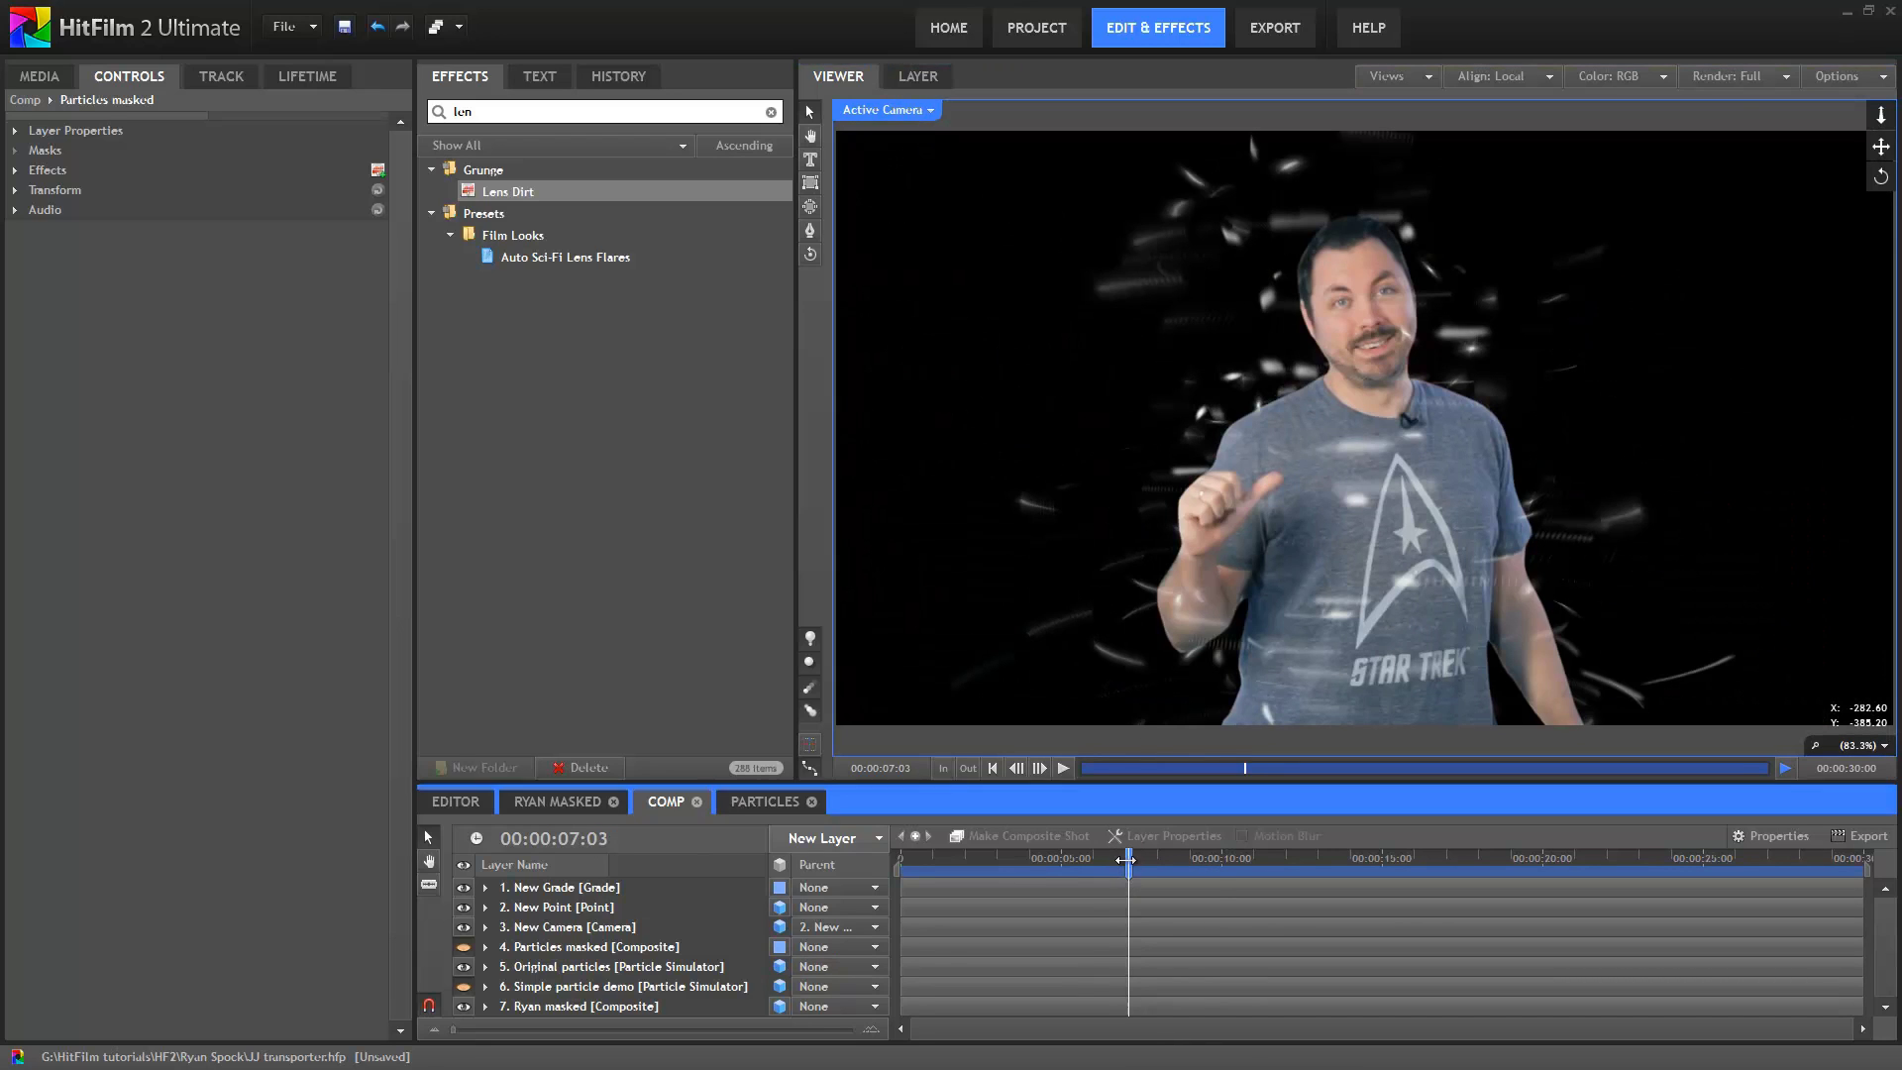
mouse_move(1126, 860)
left_mouse_down()
mouse_move(1146, 865)
mouse_move(1130, 867)
left_mouse_up()
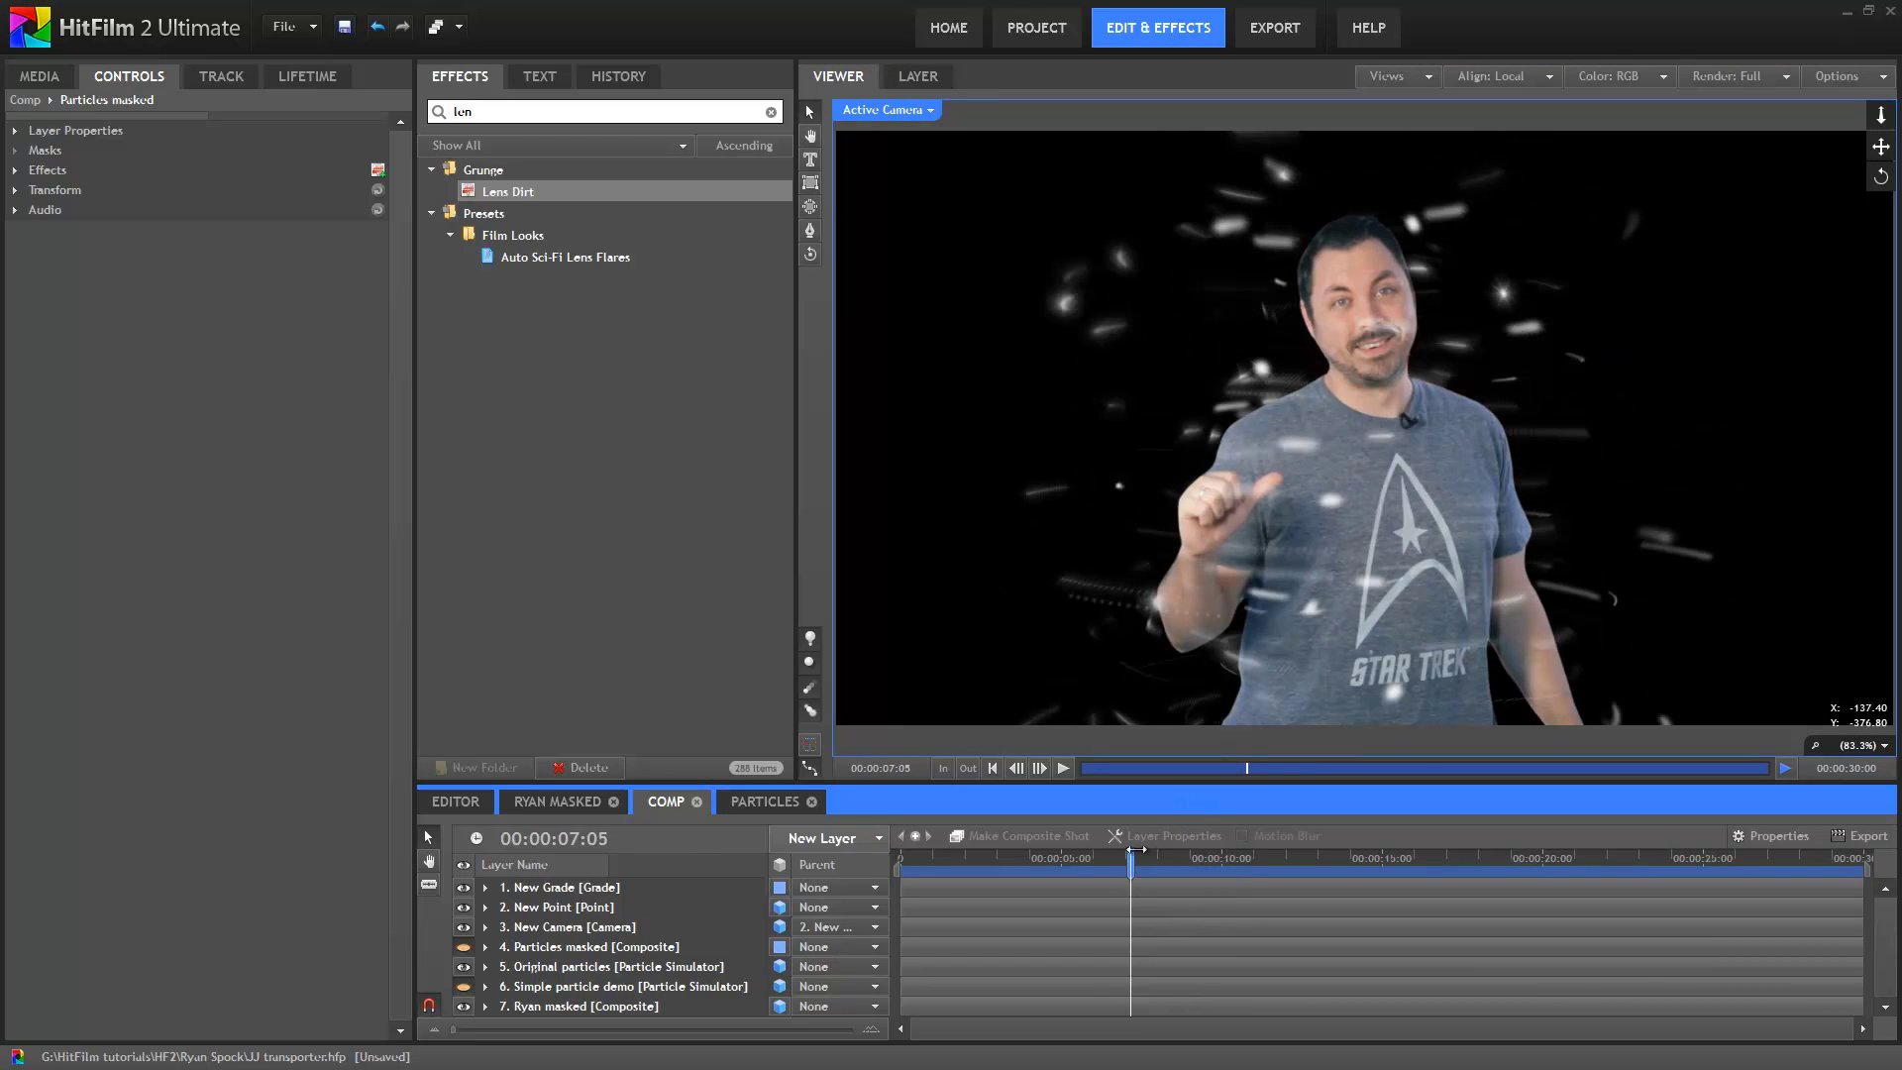
mouse_move(1134, 854)
left_mouse_down()
mouse_move(1169, 862)
mouse_move(1135, 871)
left_mouse_up()
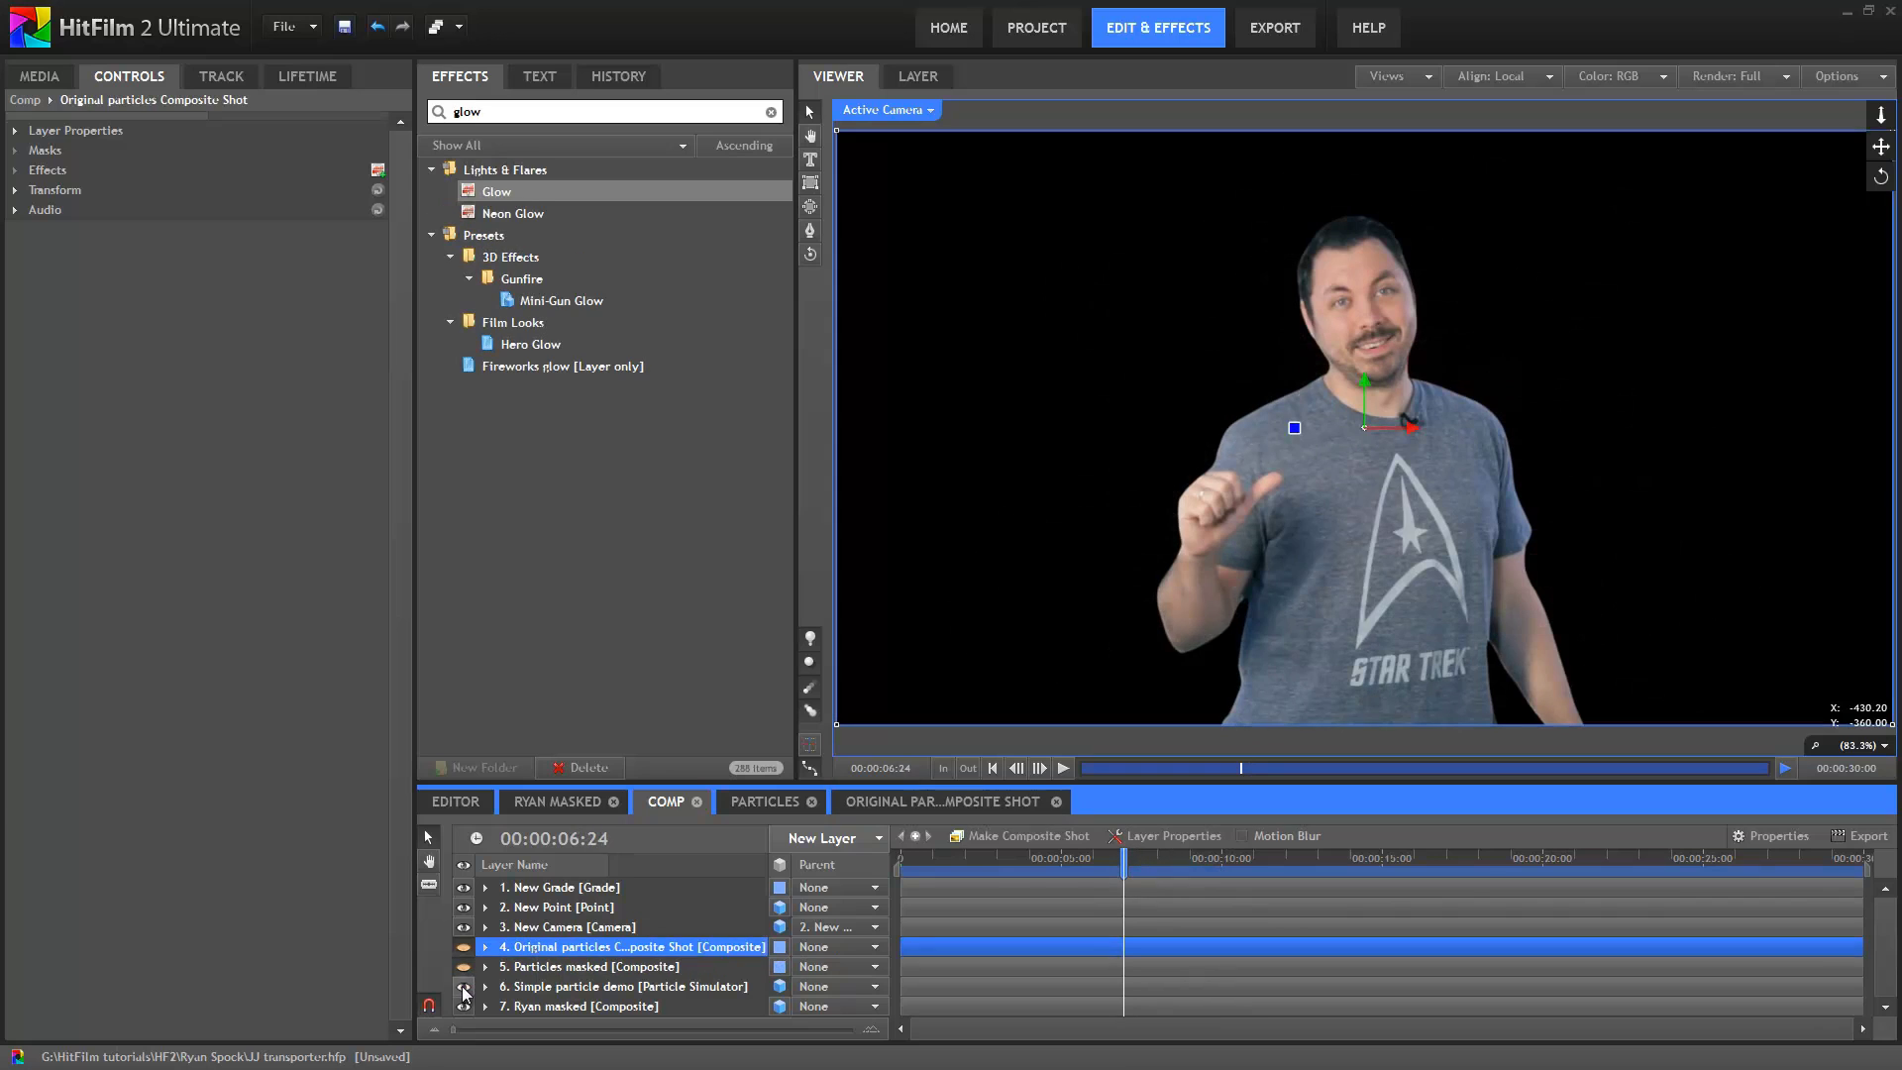
left_click(463, 987)
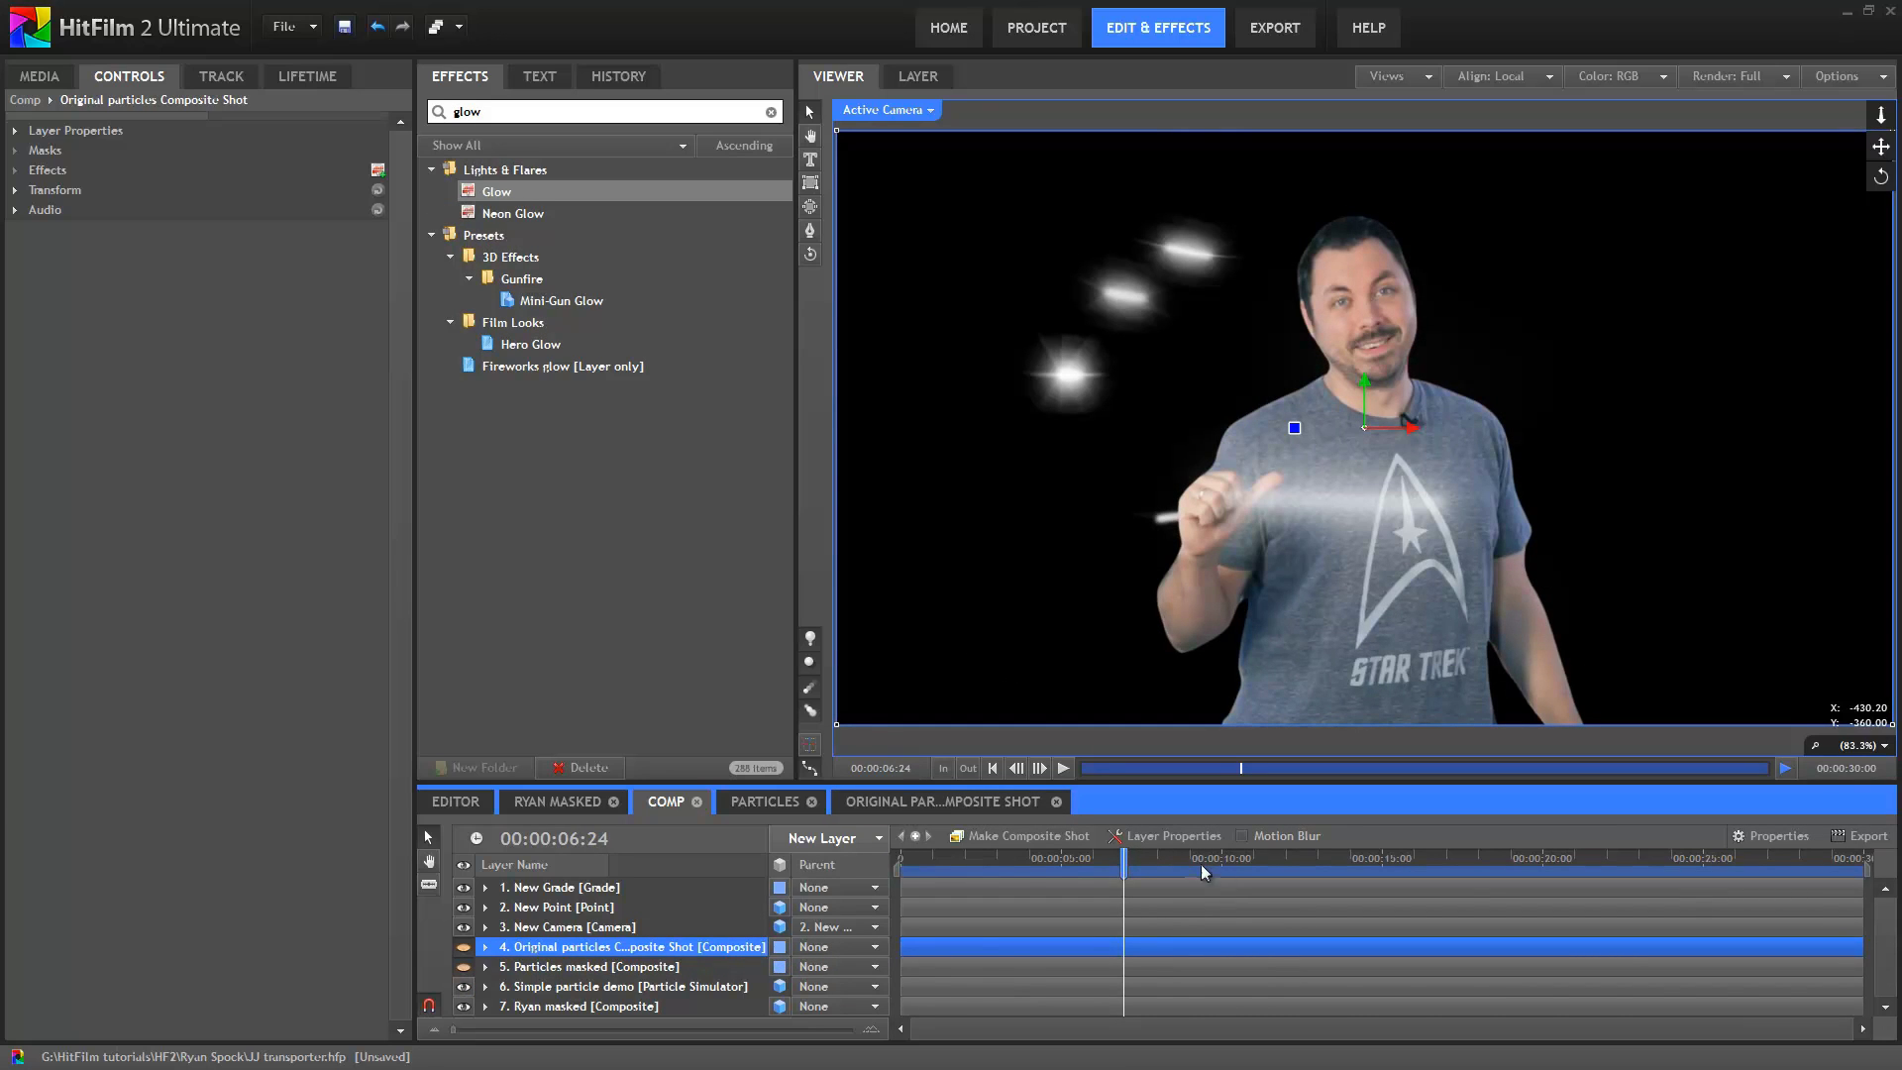
left_click_drag(1119, 860, 1197, 918)
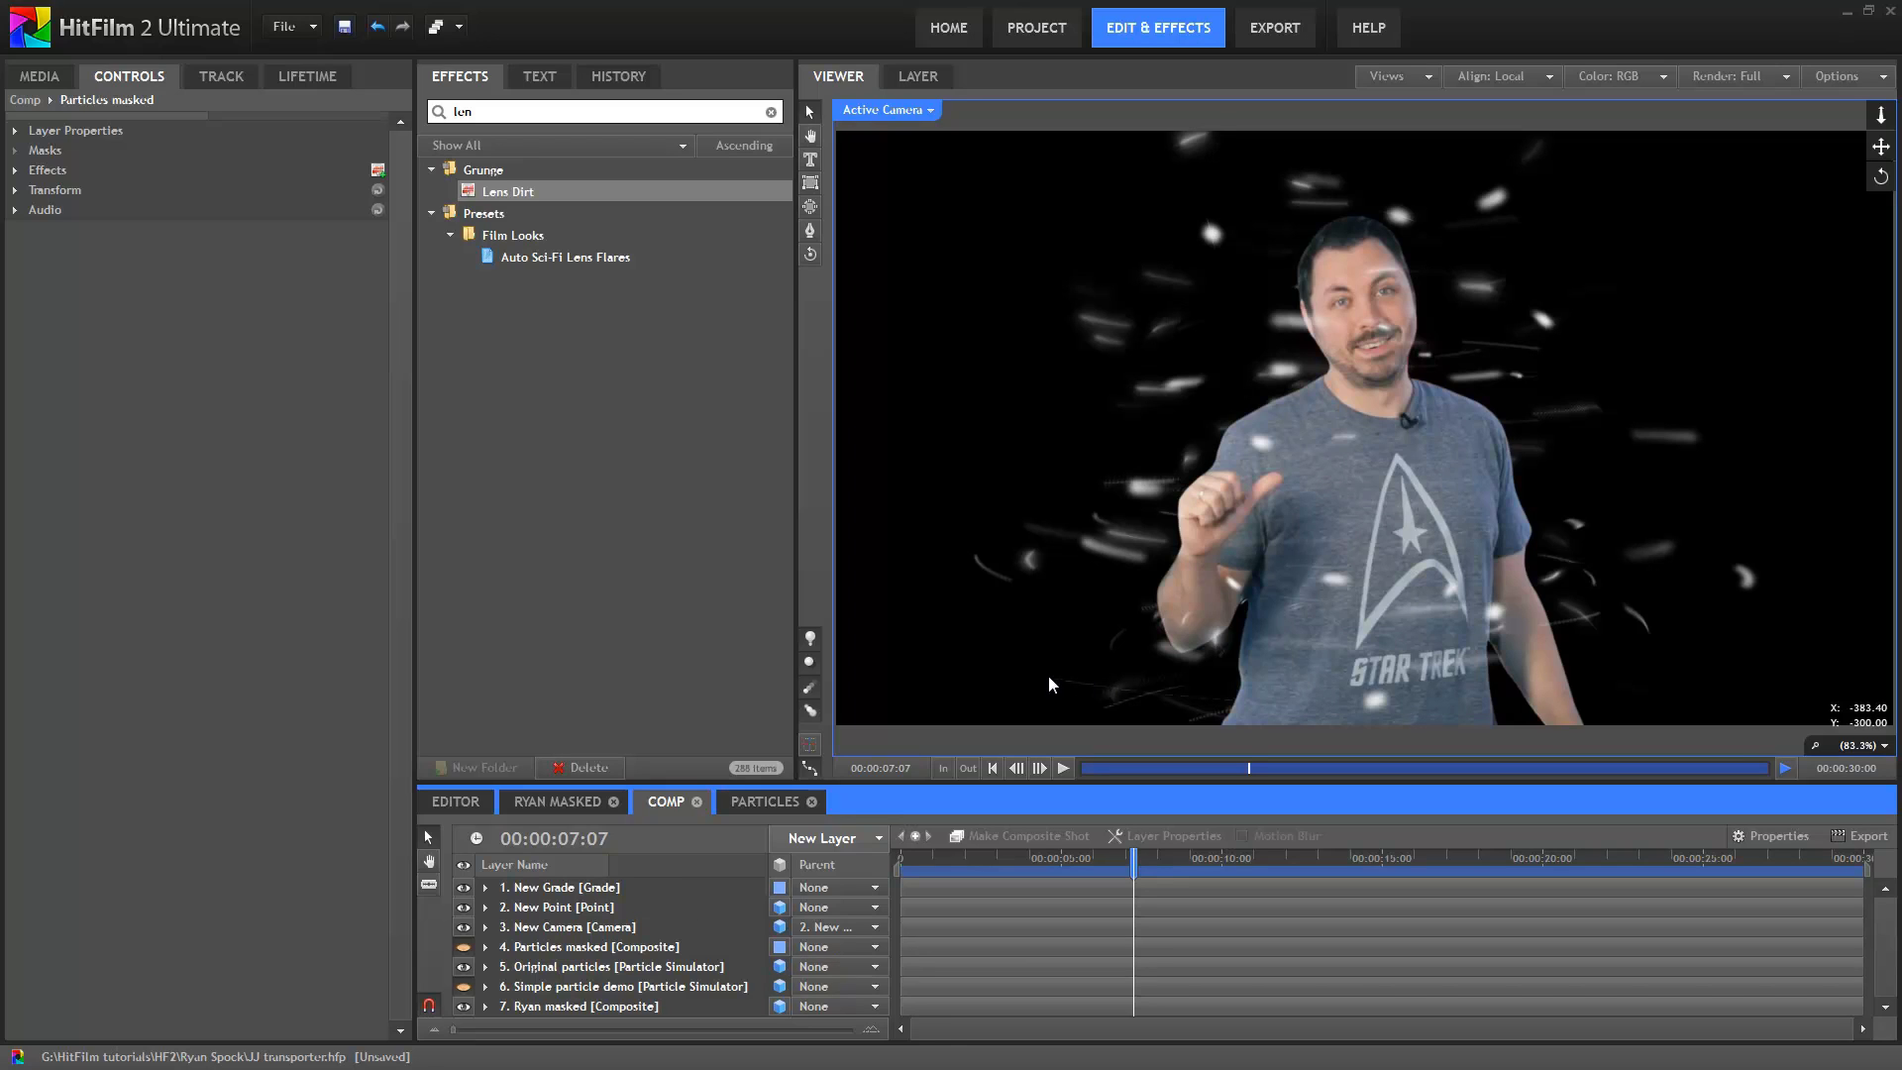
Convert layer 5 Original particles into a new 'Original particles Composite Shot'
left_click(685, 970)
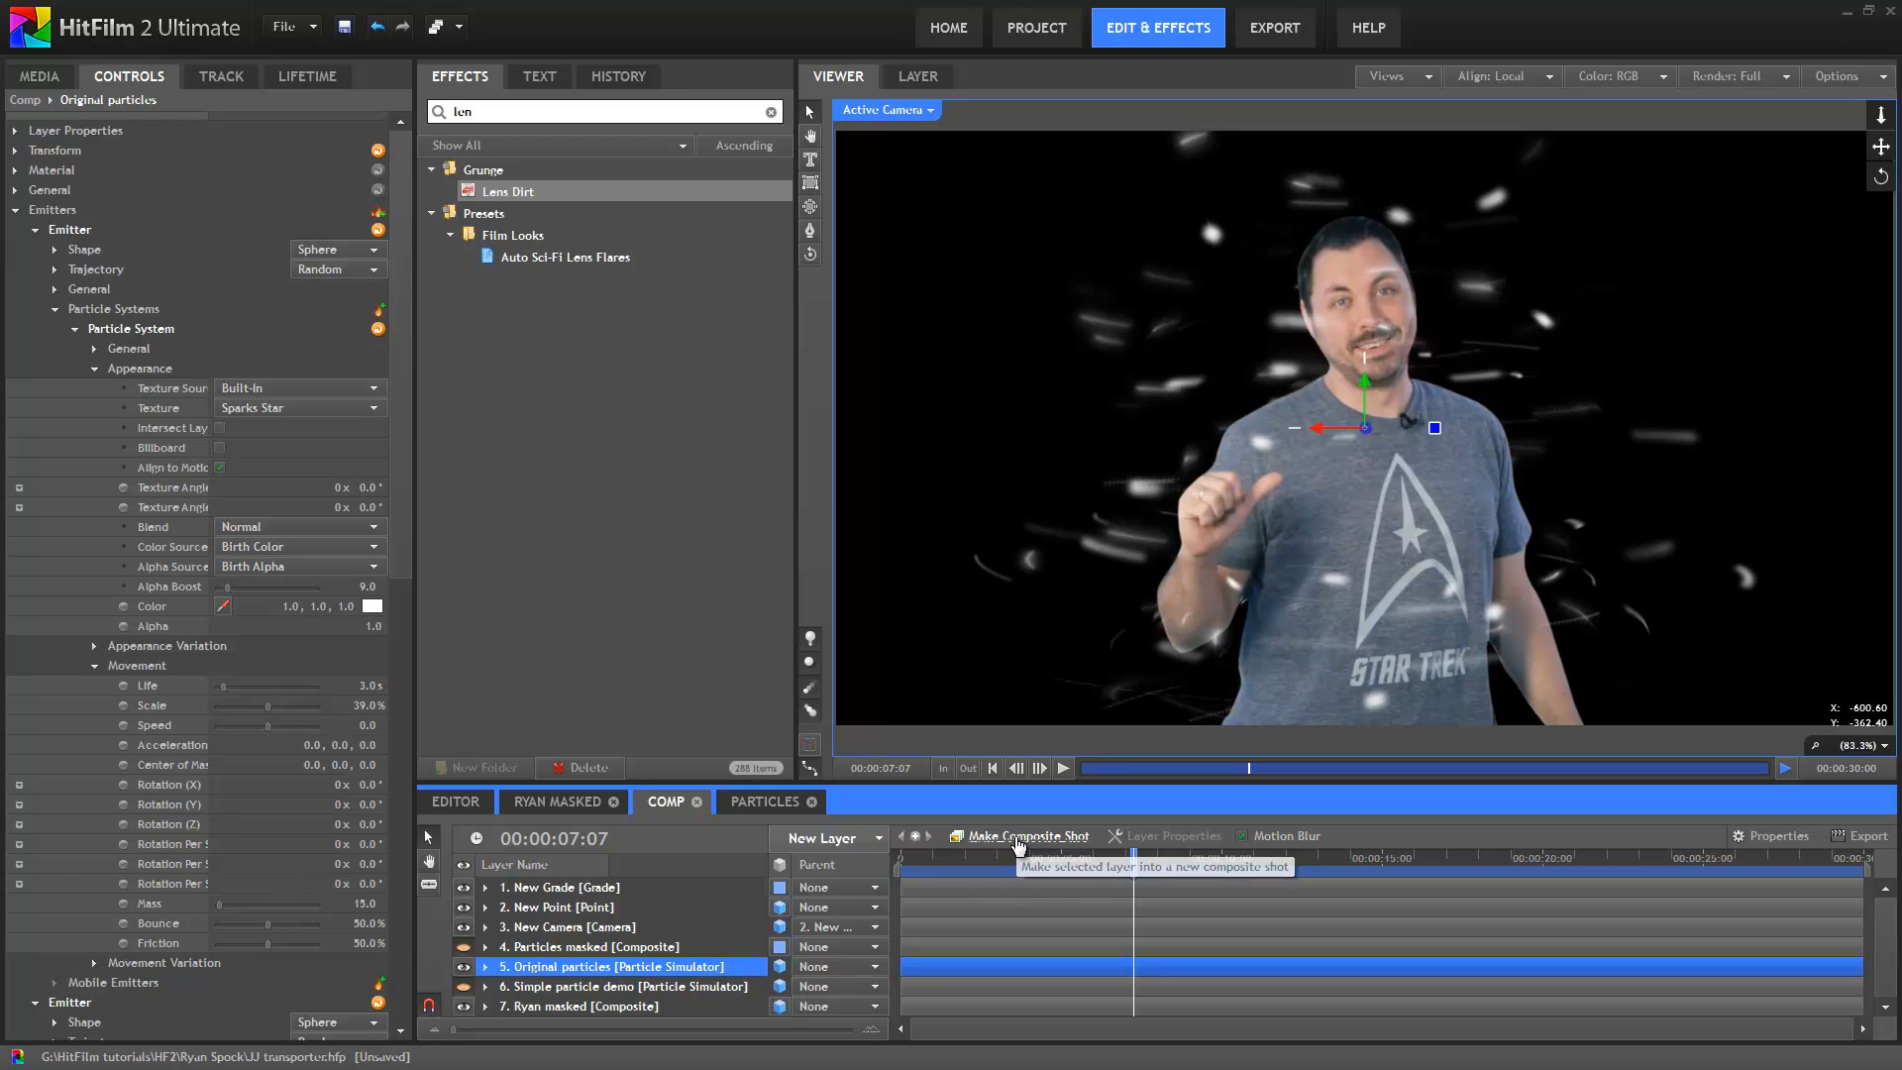
left_click(1010, 838)
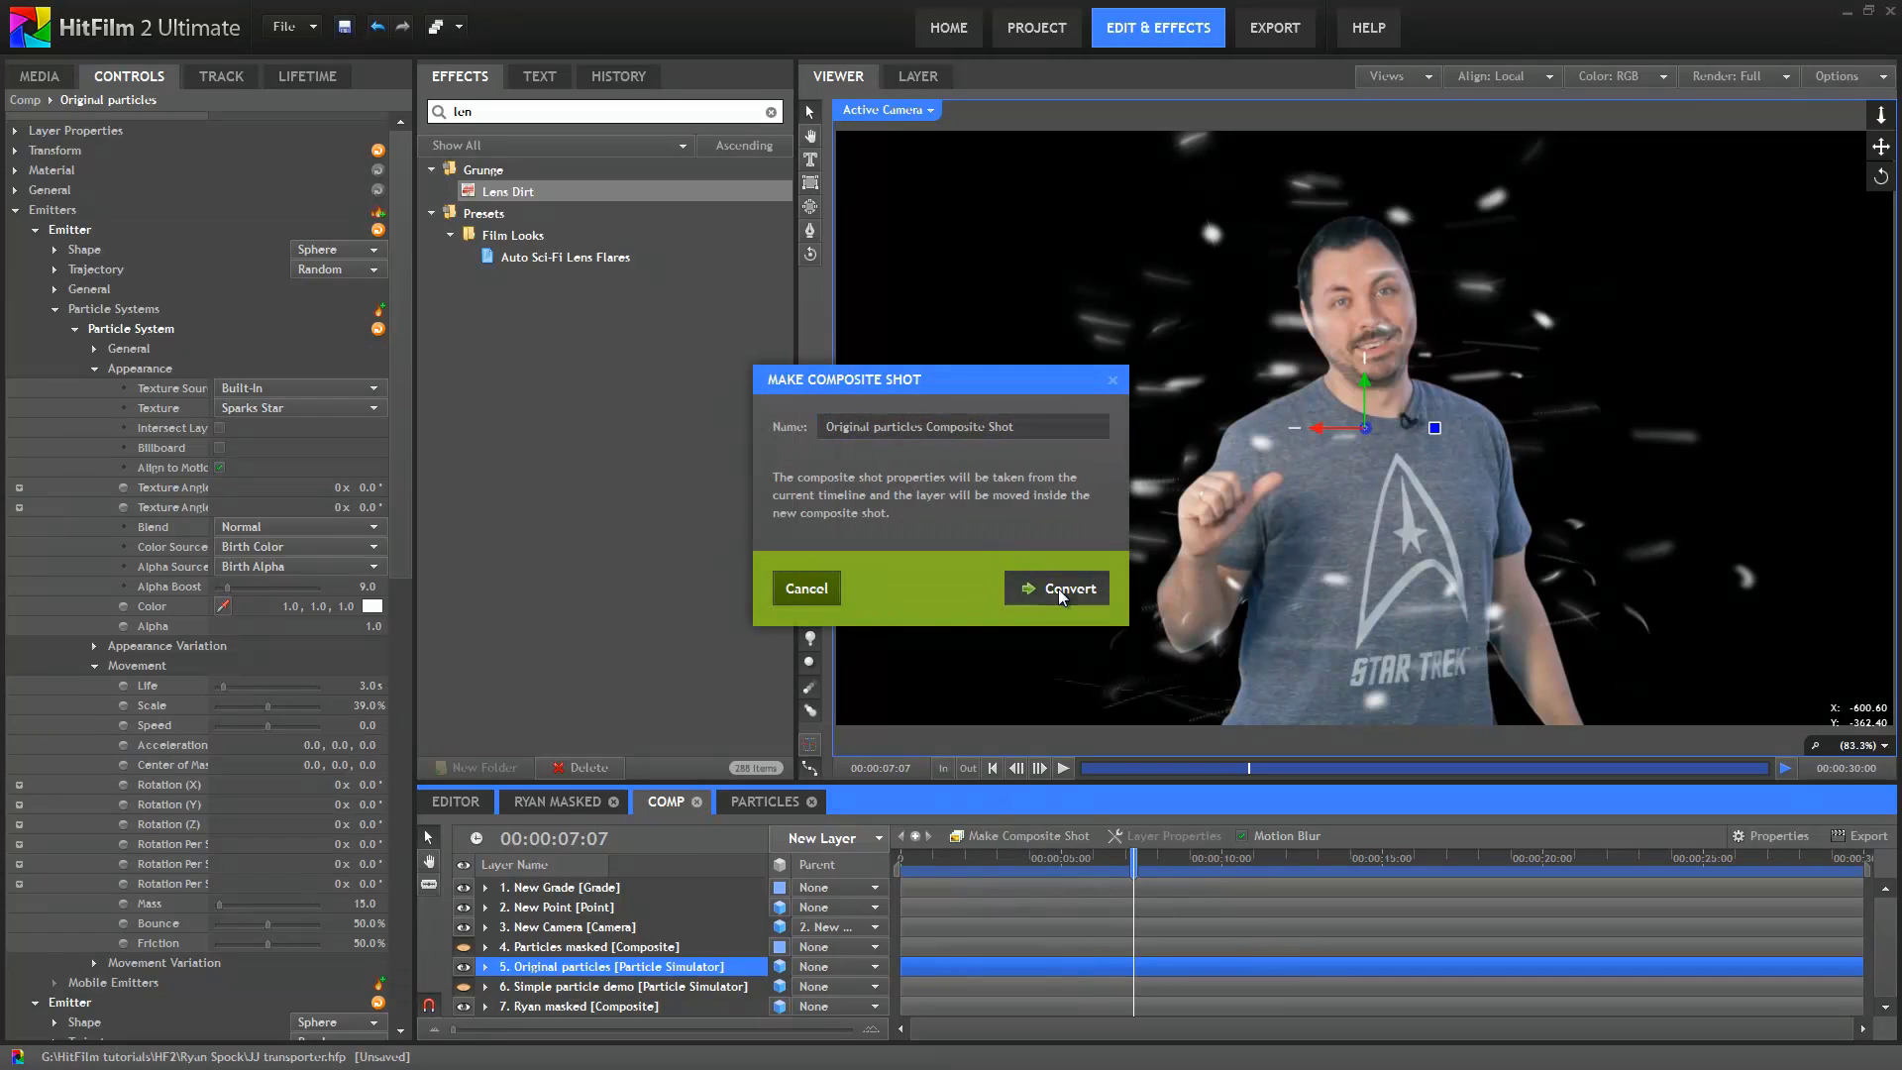
left_click(1044, 587)
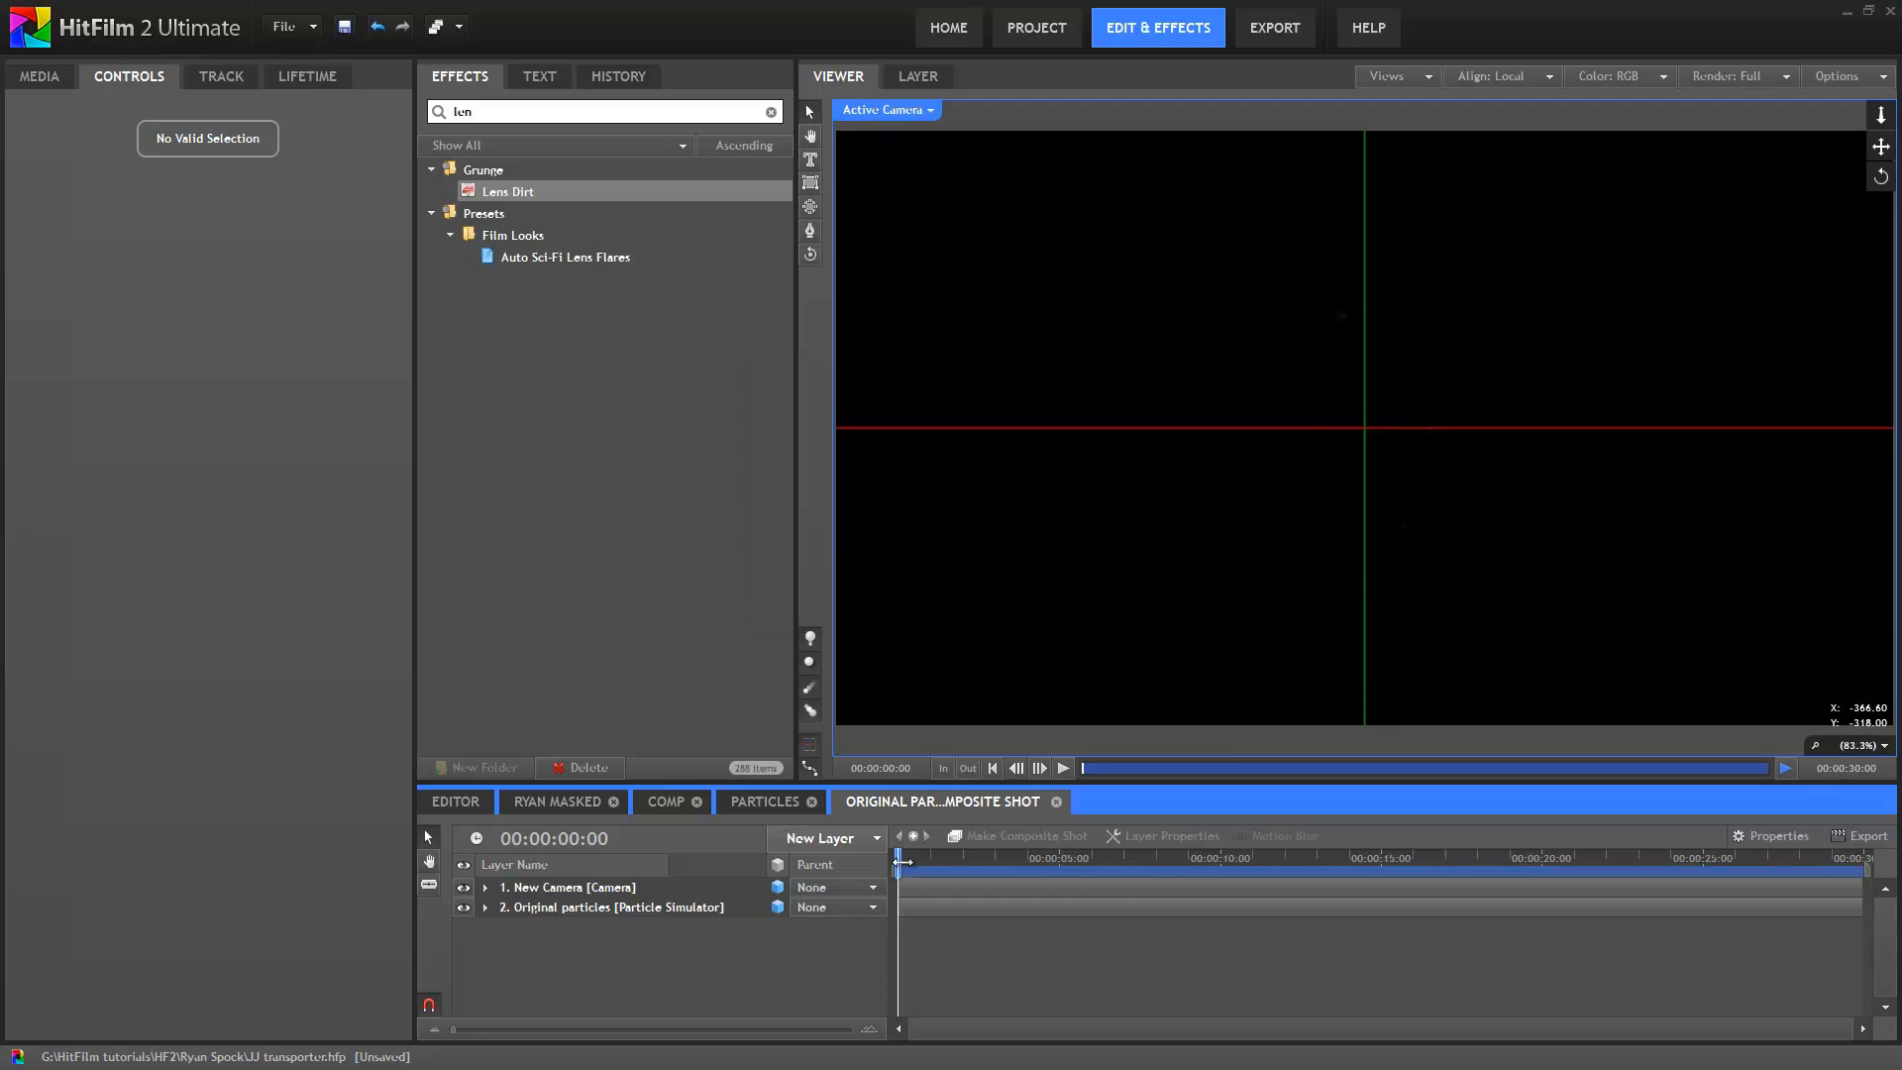
Add a new grade layer to the Original particles composite shot
left_click_drag(903, 862, 1082, 853)
left_click(822, 839)
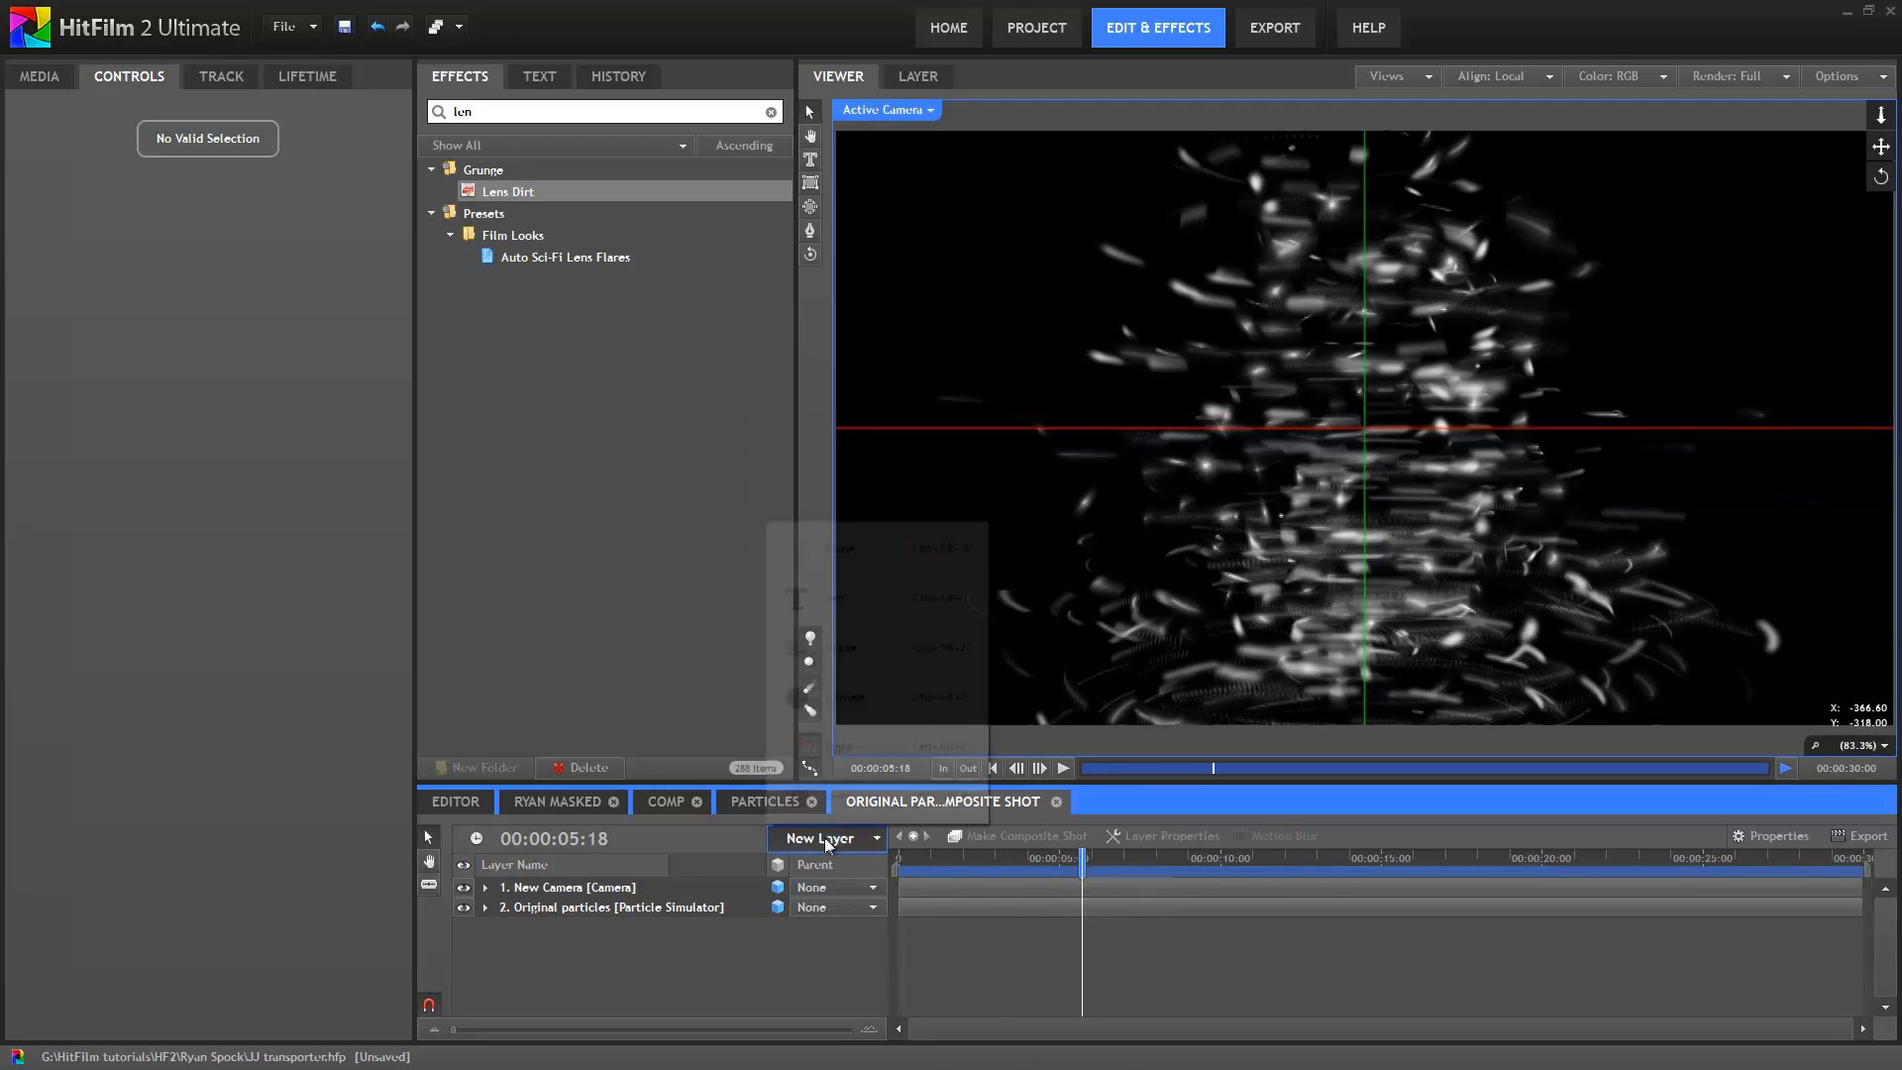
left_click(786, 642)
Apply Glow to the grade layer with Add blend, intensity 1.5, threshold 0 and reduced blue
left_click(628, 116)
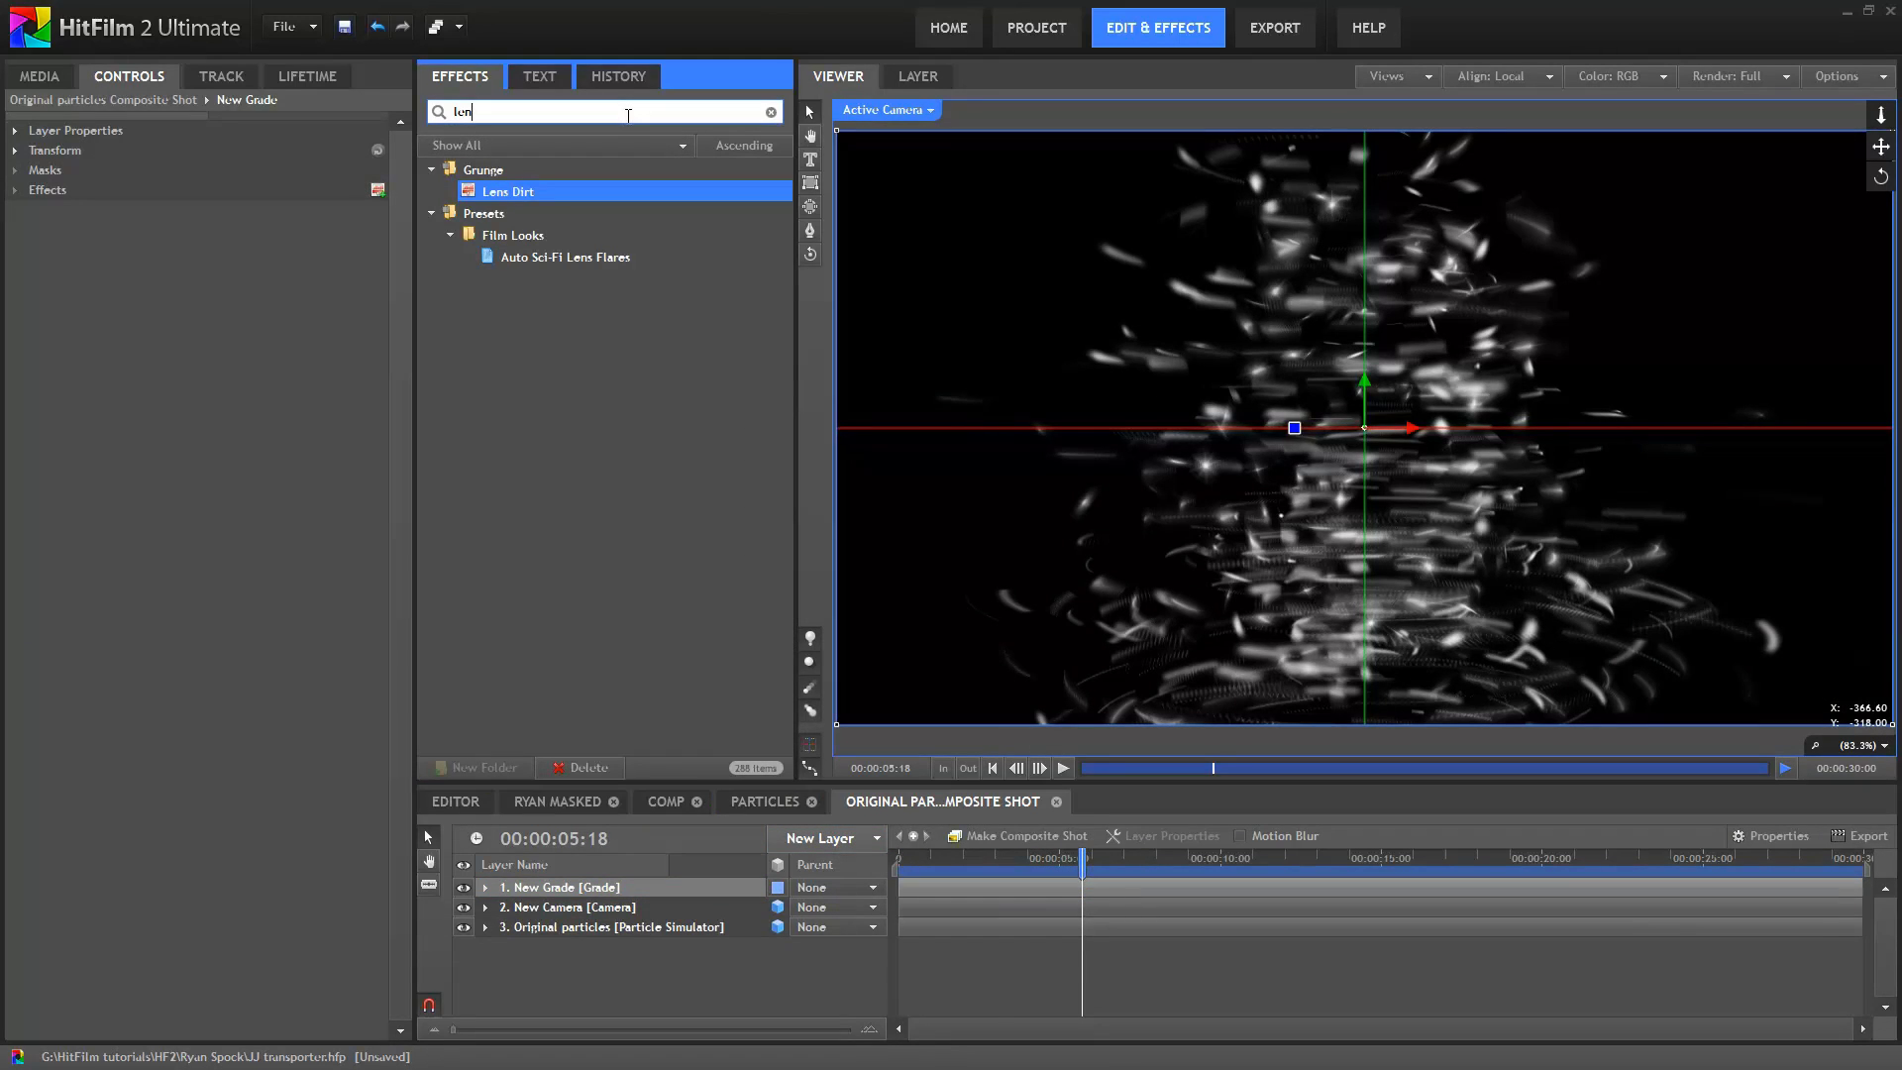
type("glow")
left_click_drag(496, 191, 297, 174)
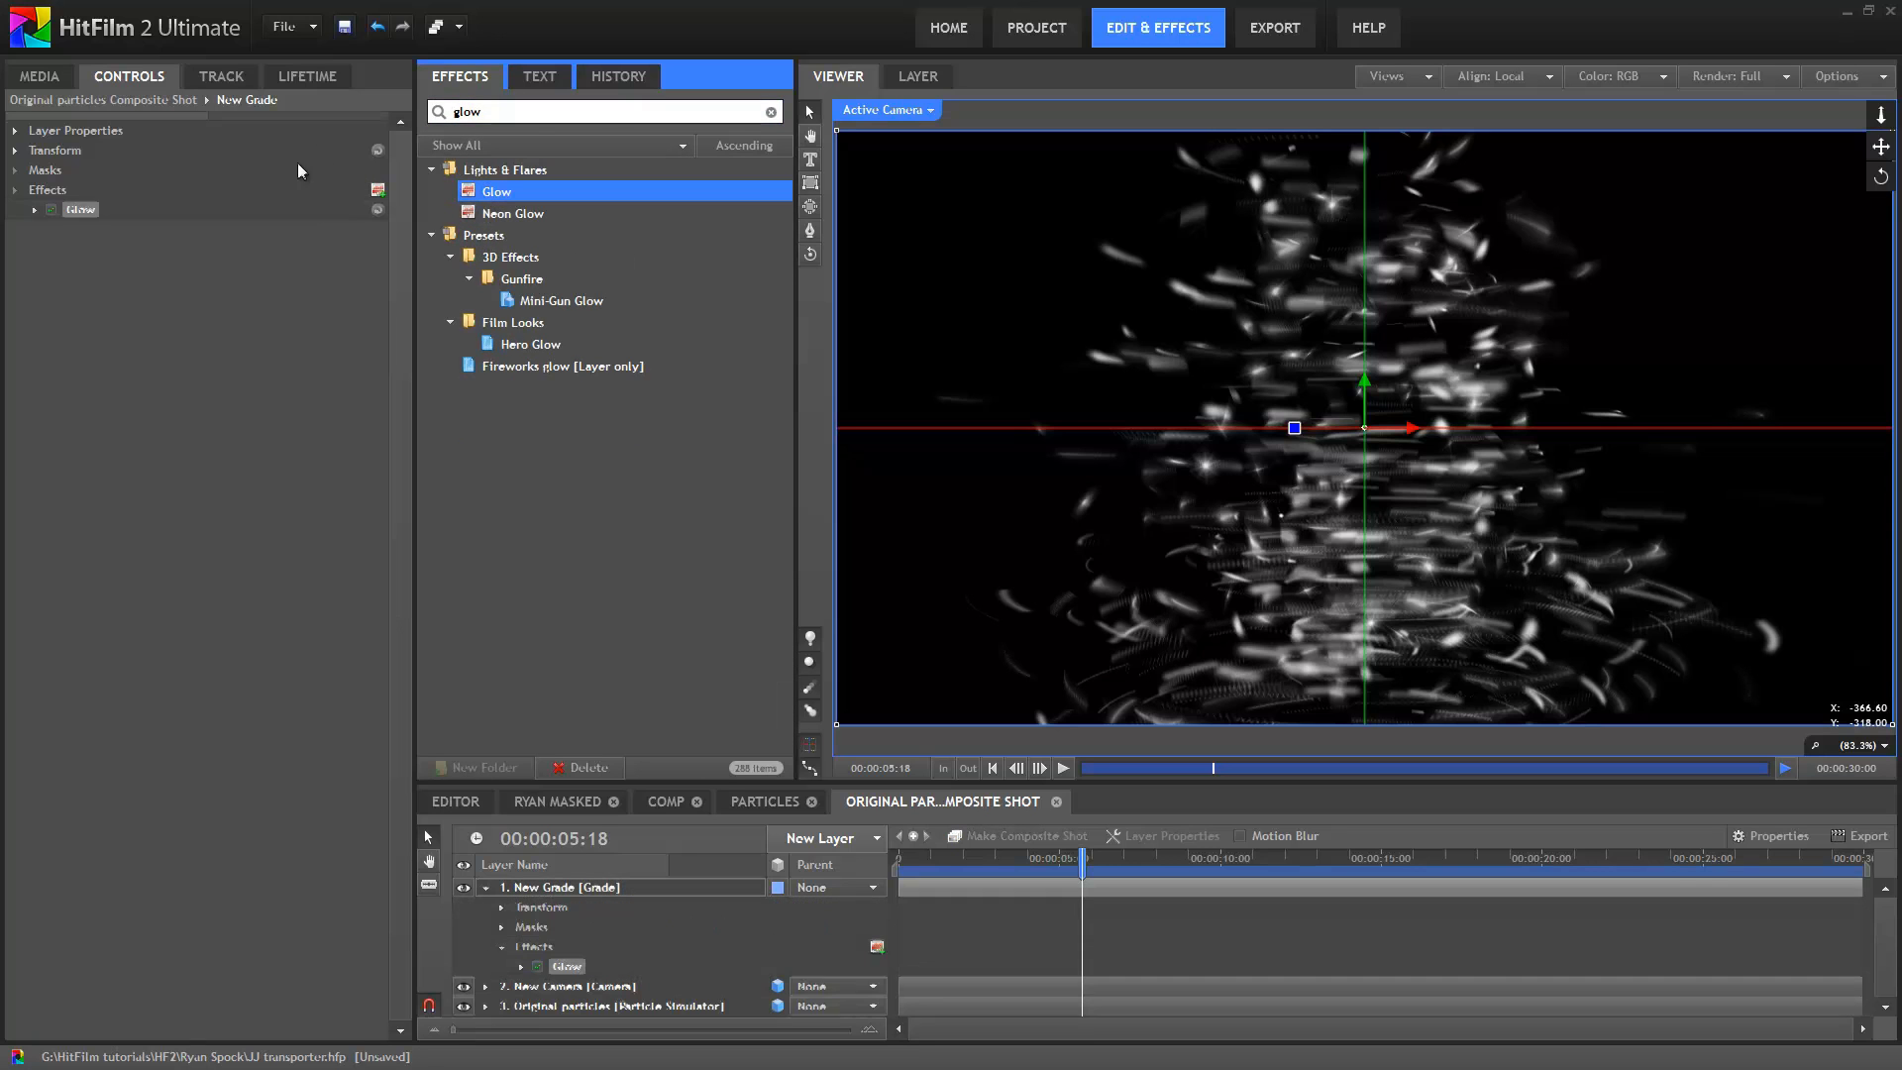
left_click(247, 289)
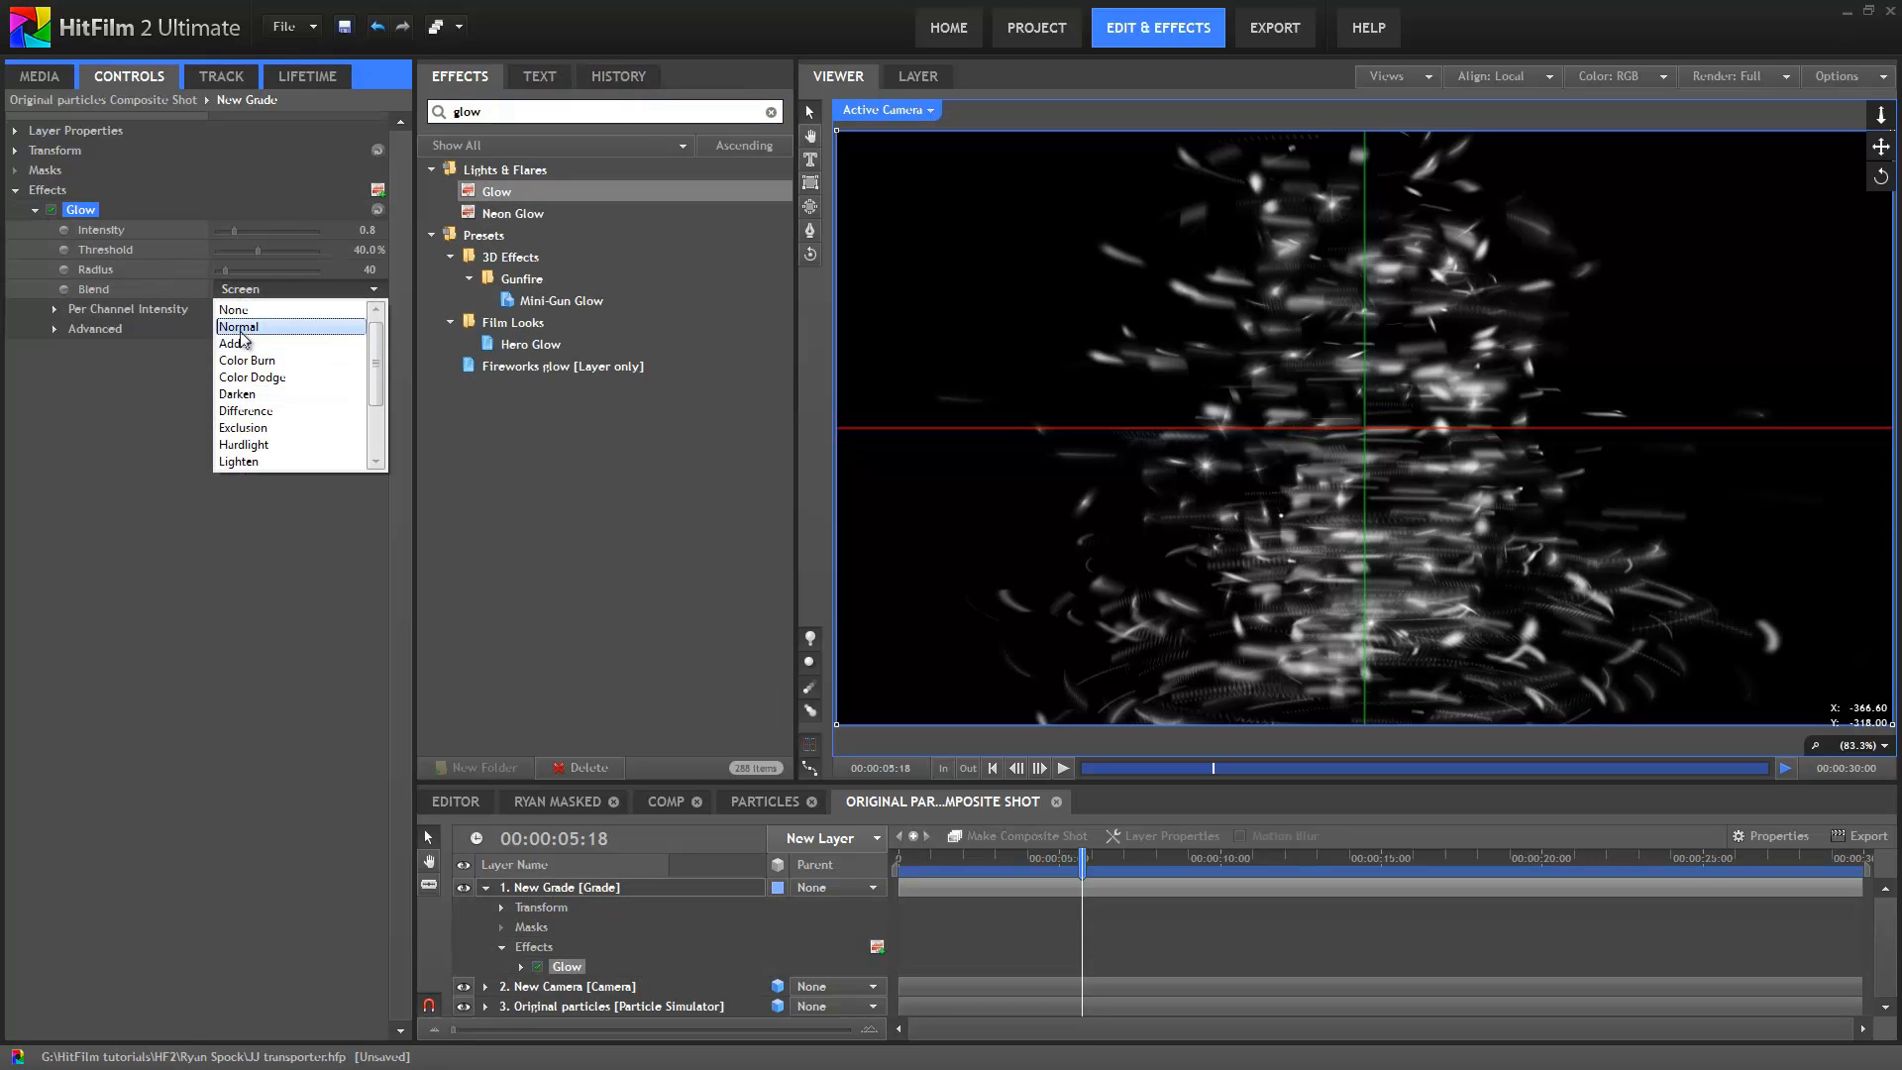
left_click(241, 319)
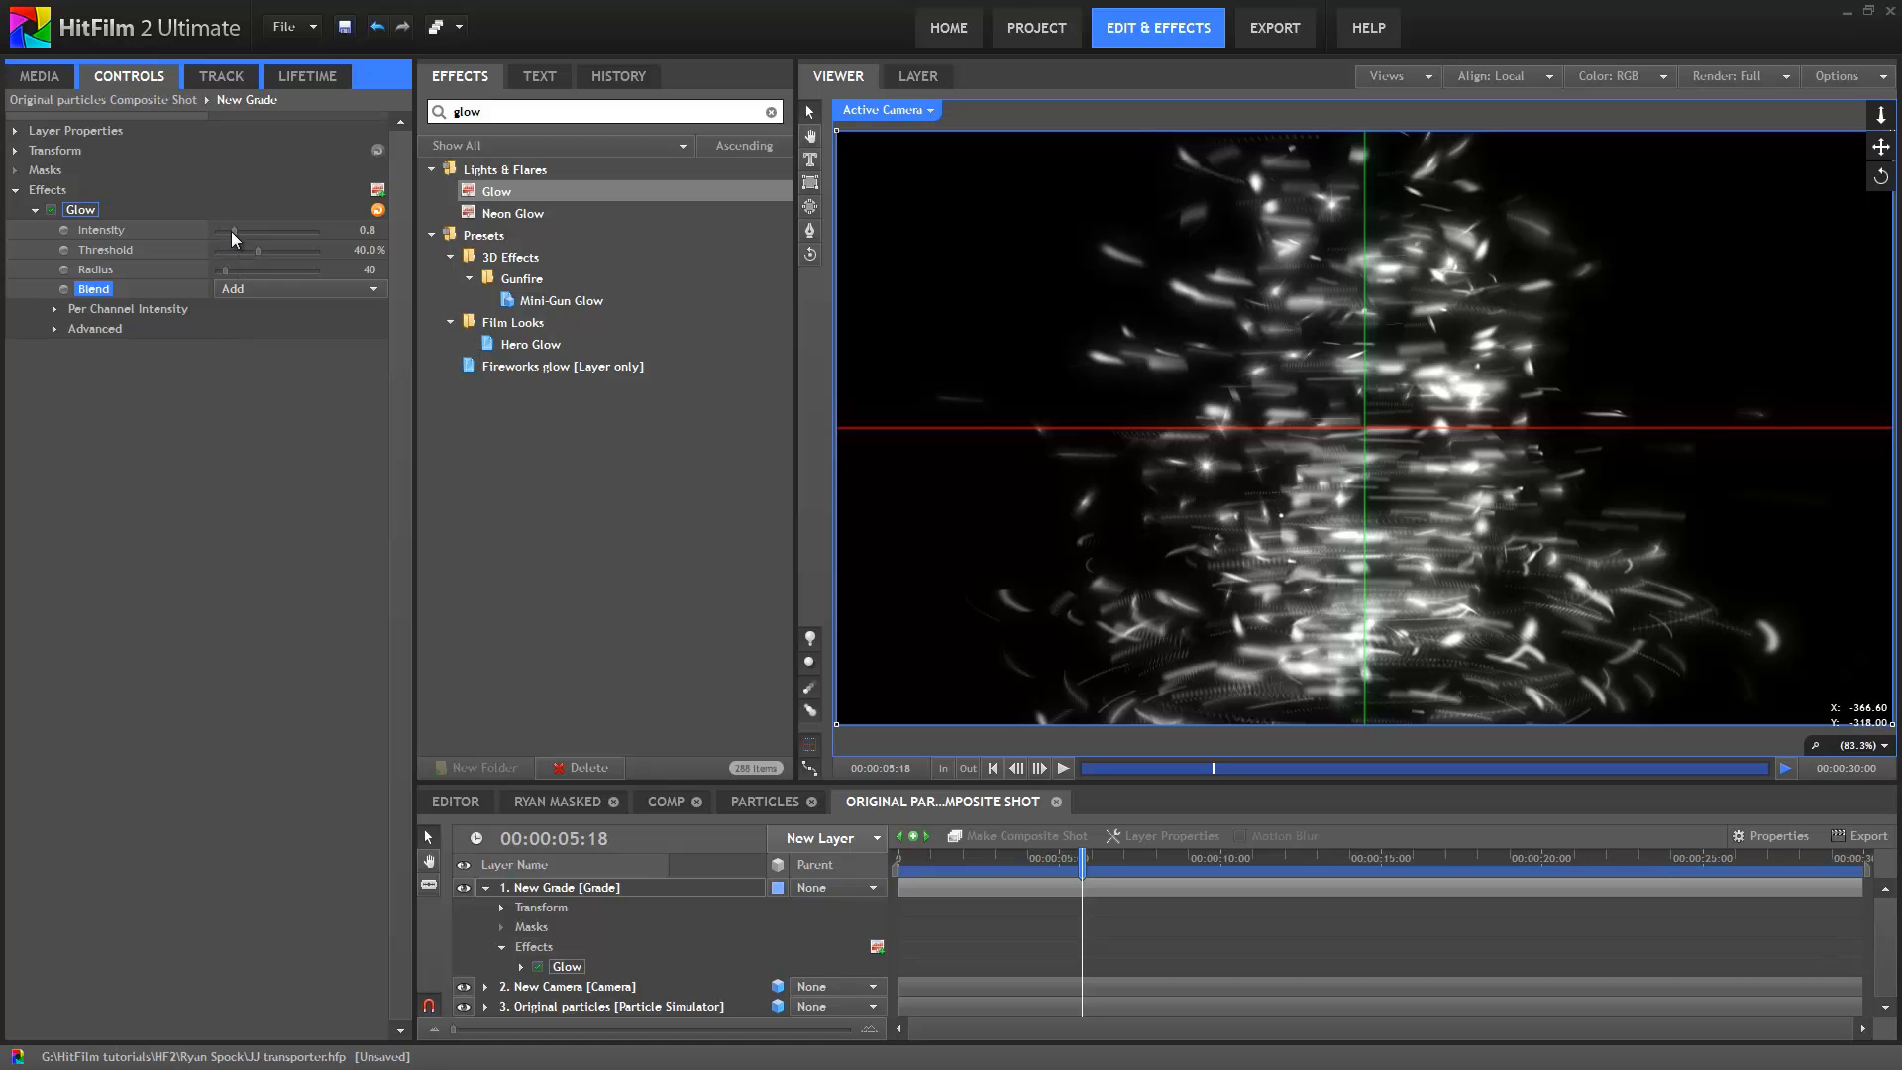
mouse_move(230, 230)
left_mouse_down()
mouse_move(194, 240)
mouse_move(247, 235)
left_mouse_up()
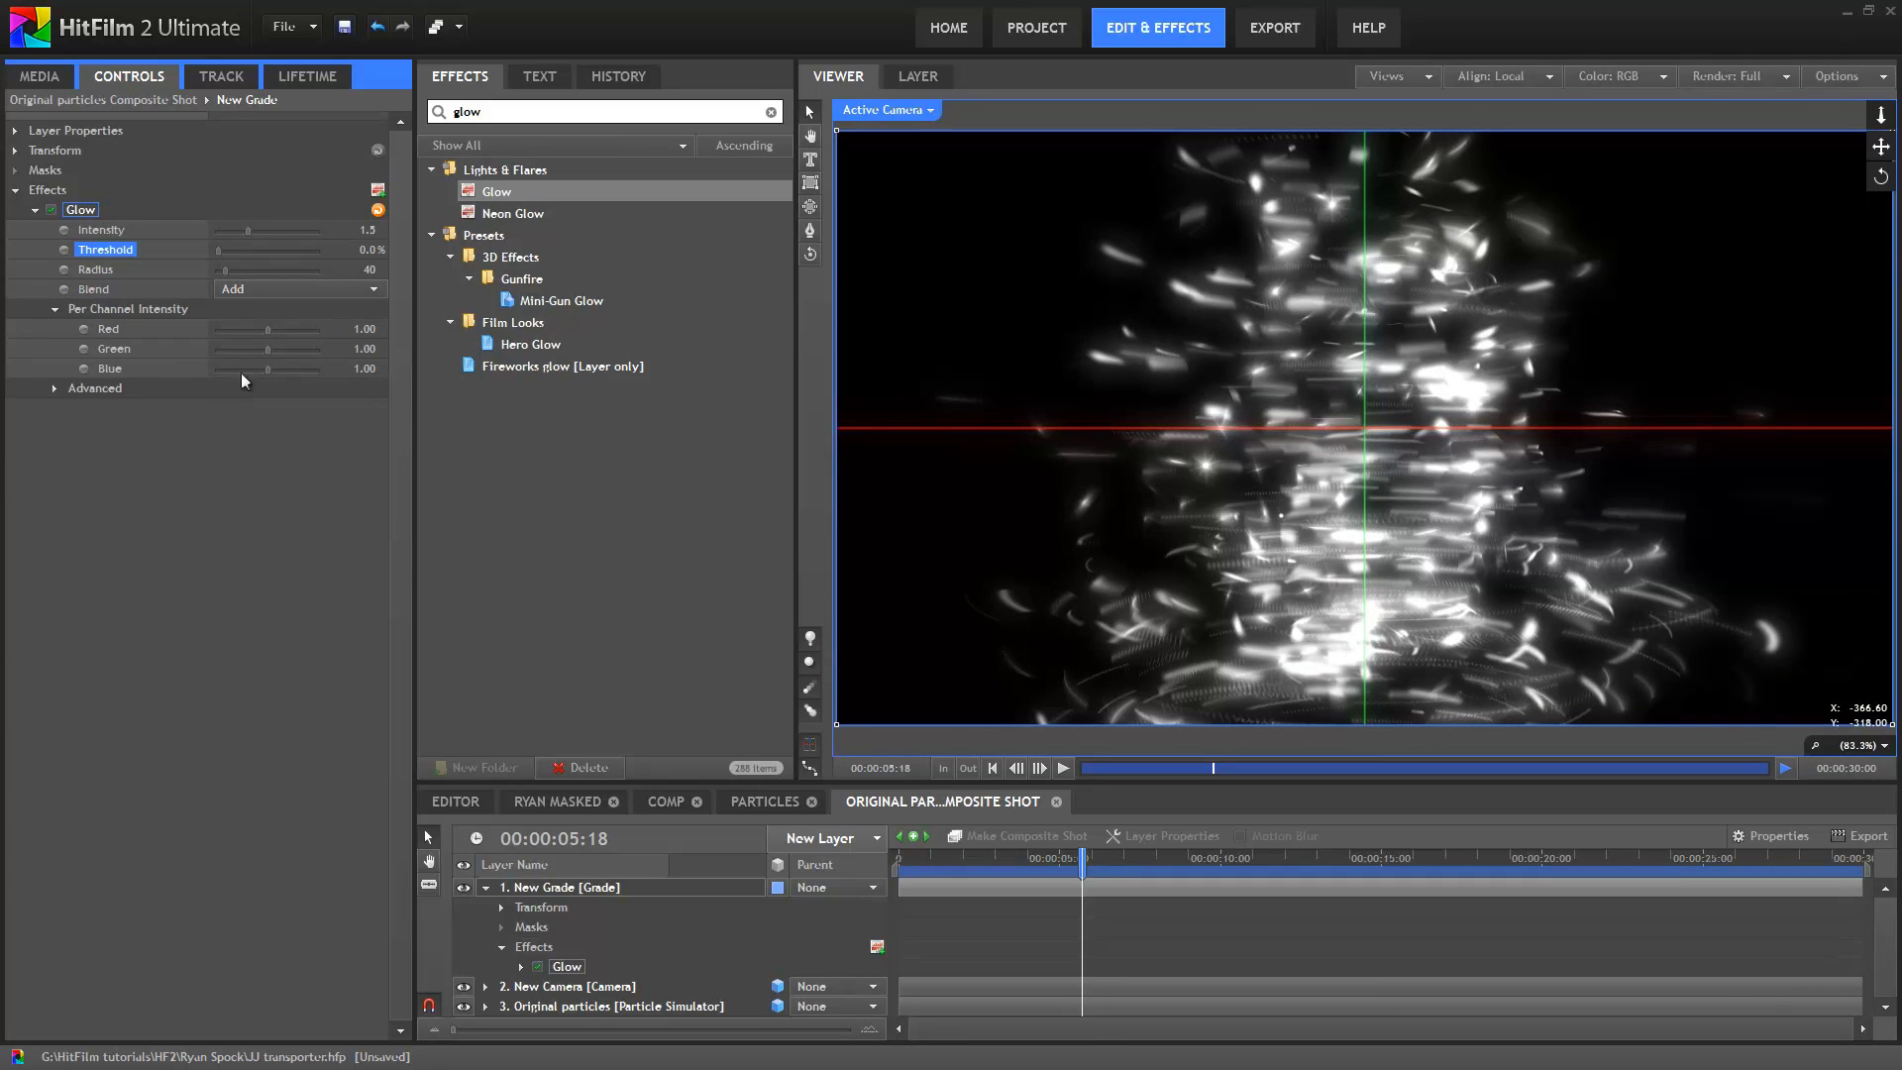
left_click(241, 368)
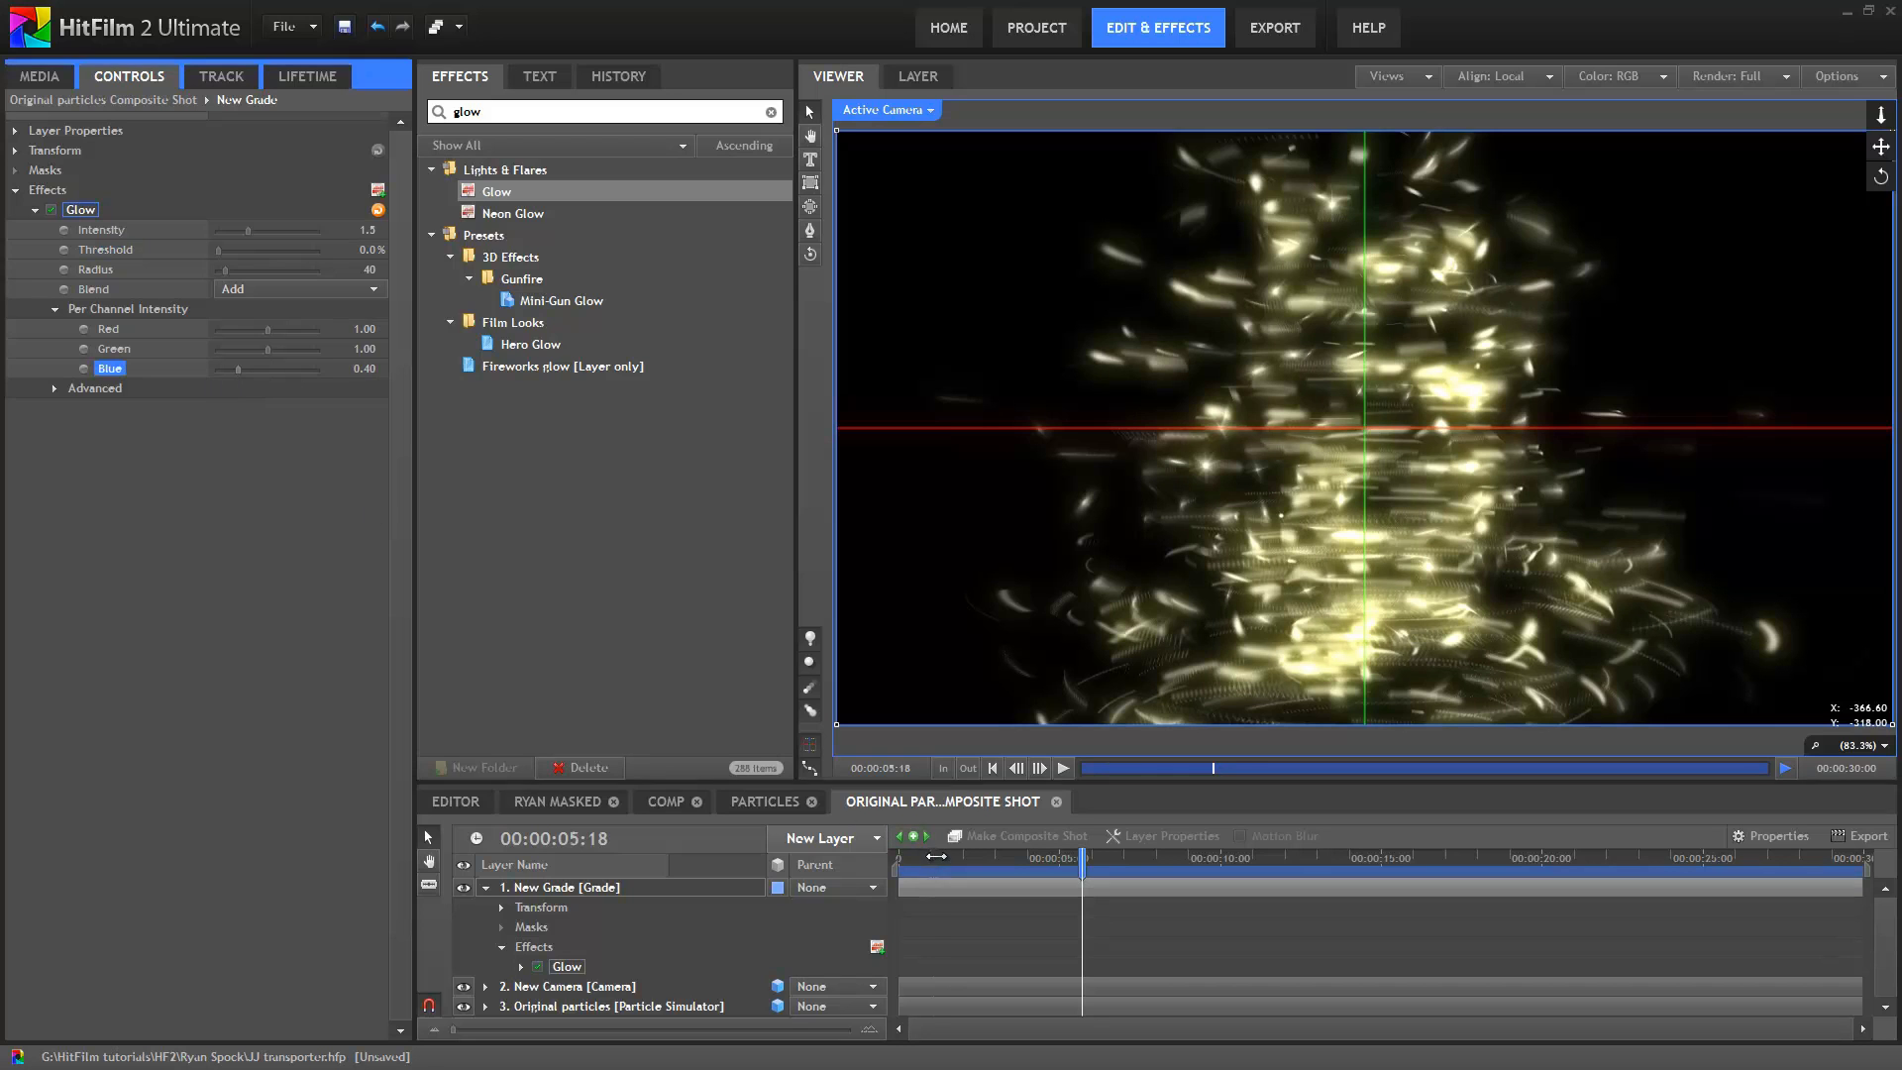
left_click_drag(936, 856, 1014, 864)
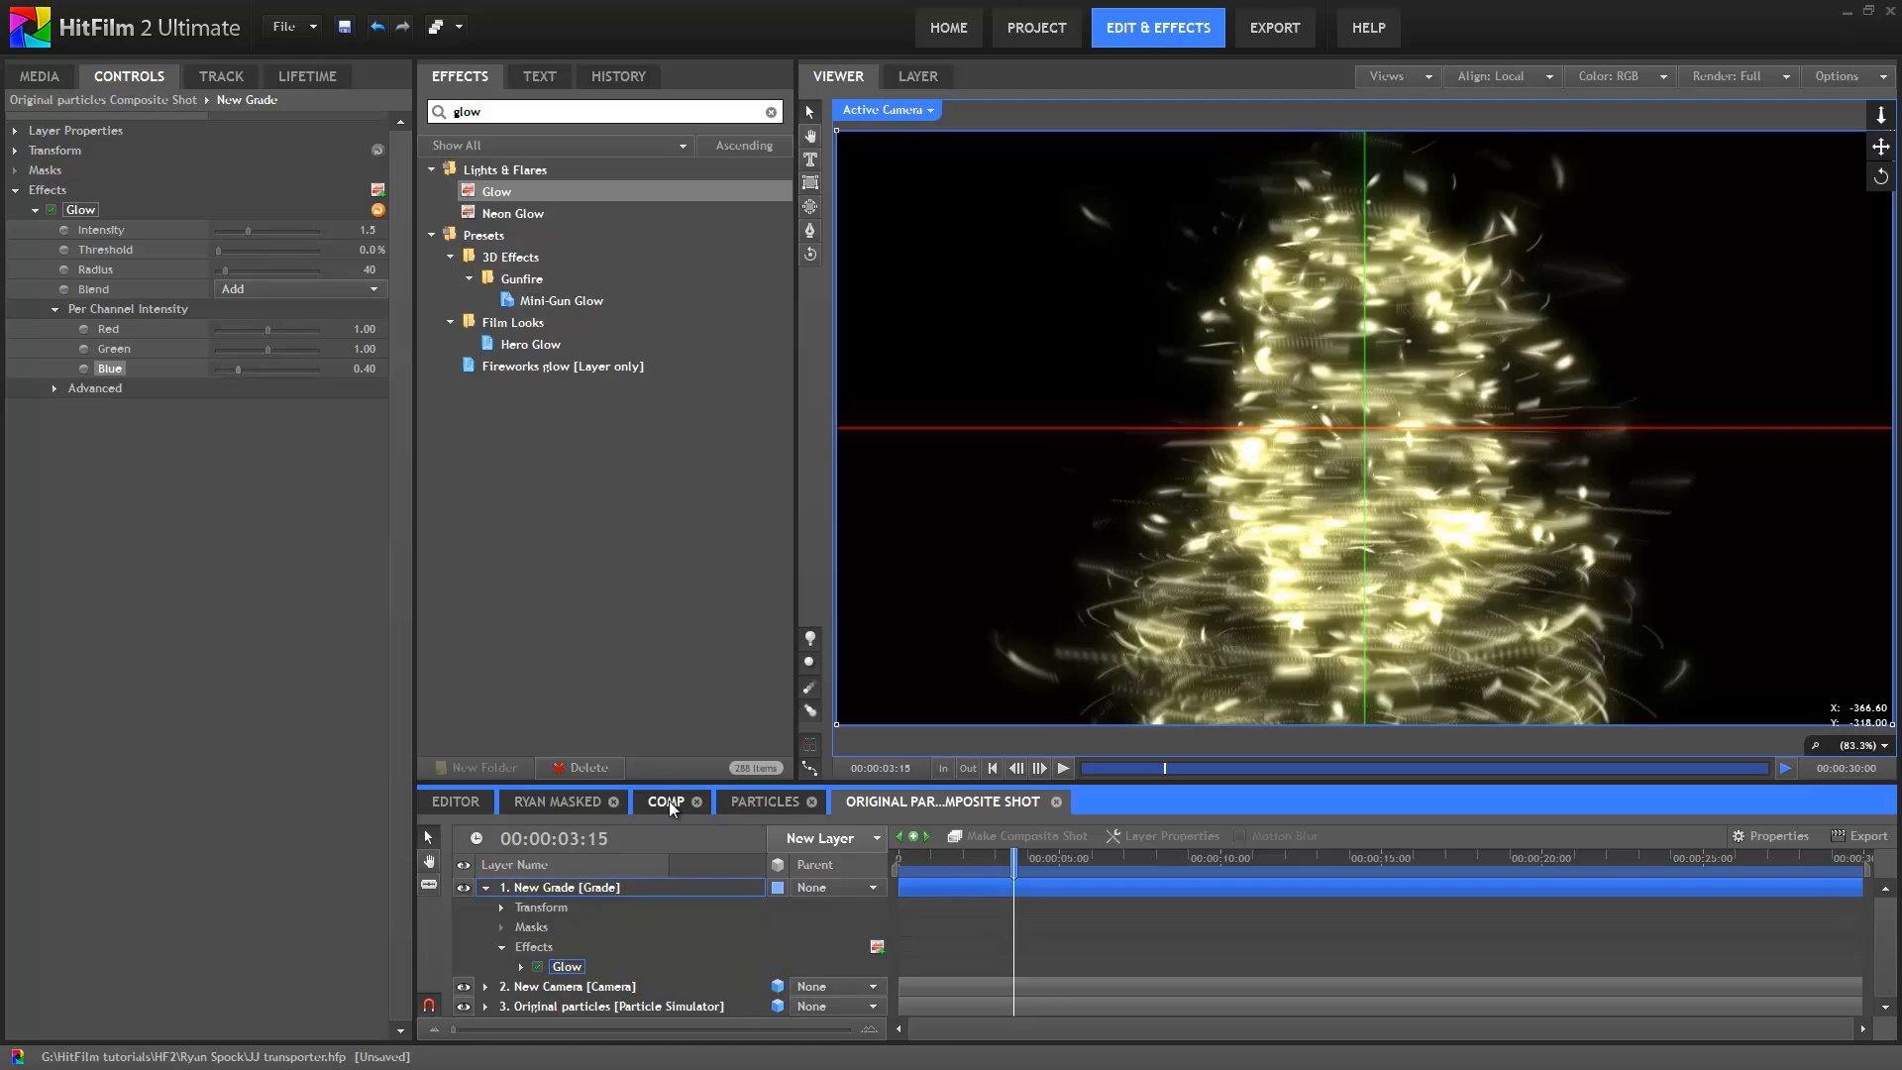
In the main Comp, scrub the timeline and select the Original particles Composite Shot layer
left_click(668, 801)
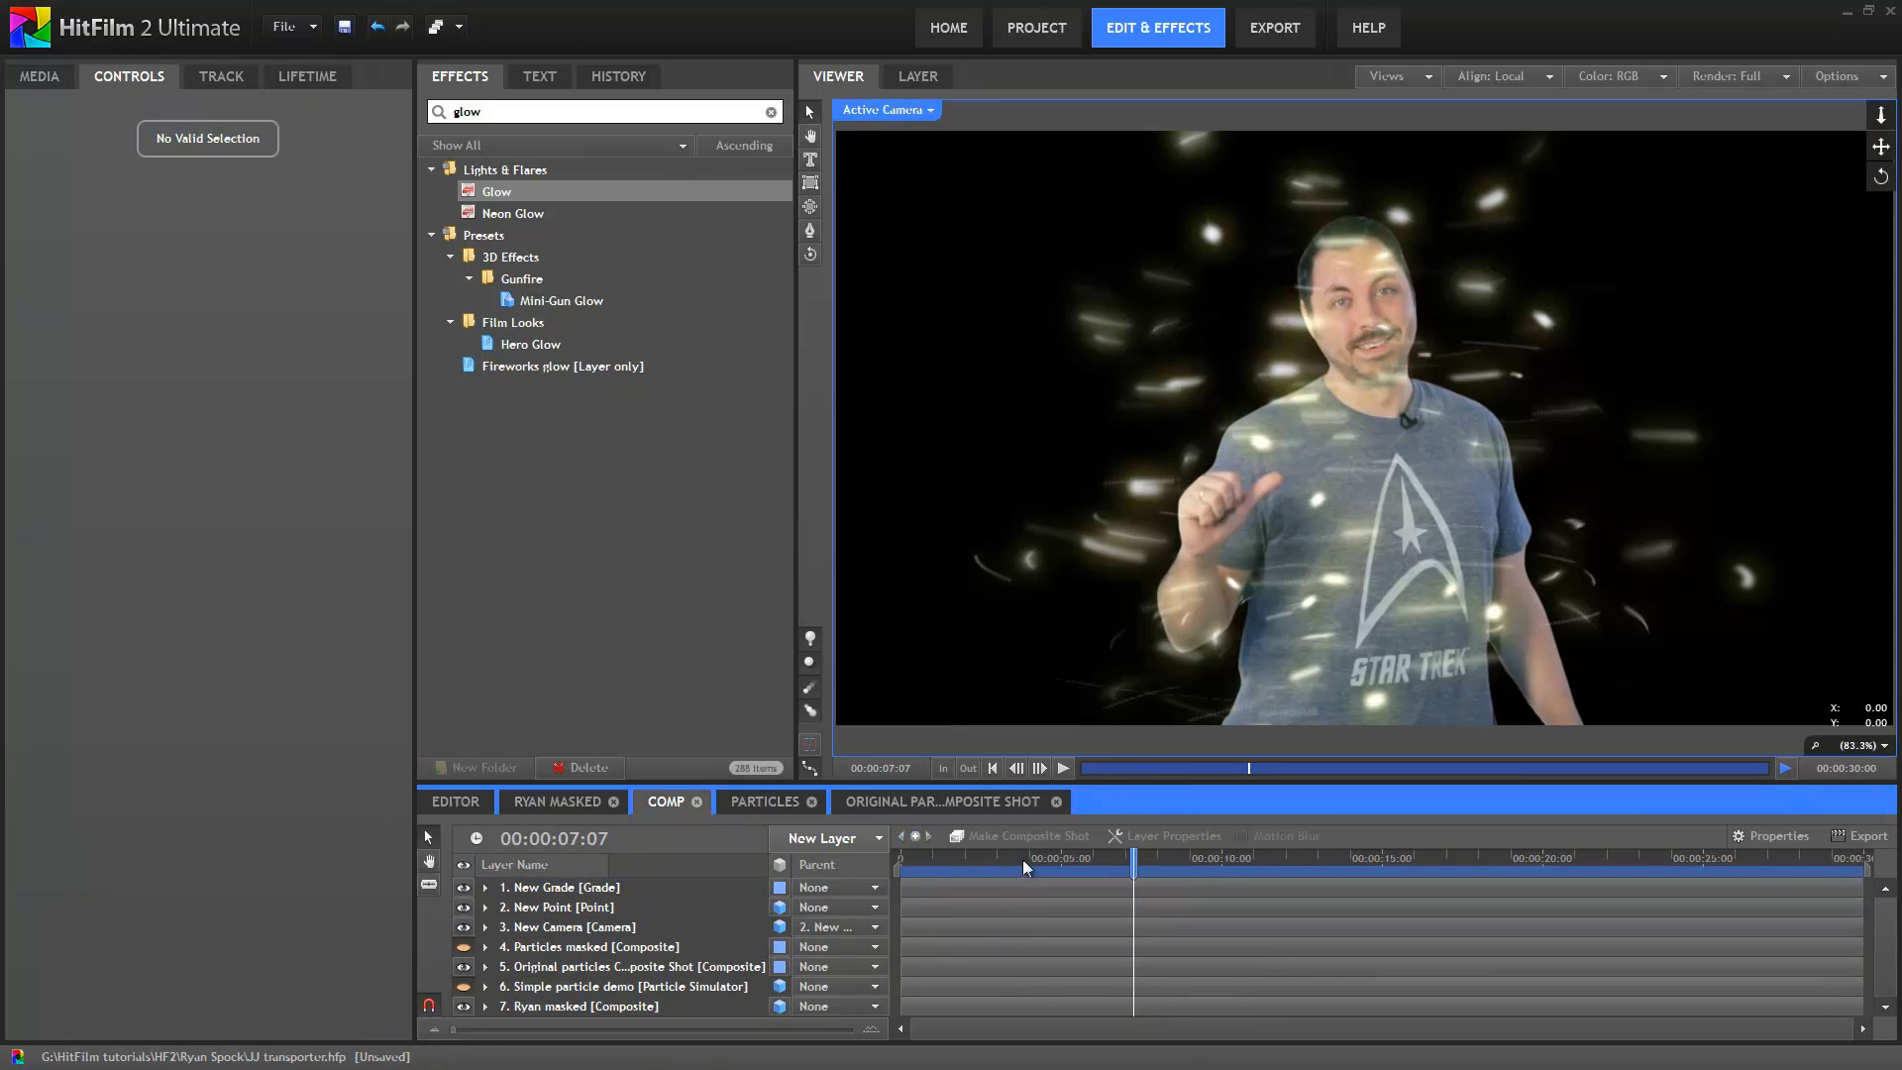
left_click(1025, 864)
left_click(1128, 859)
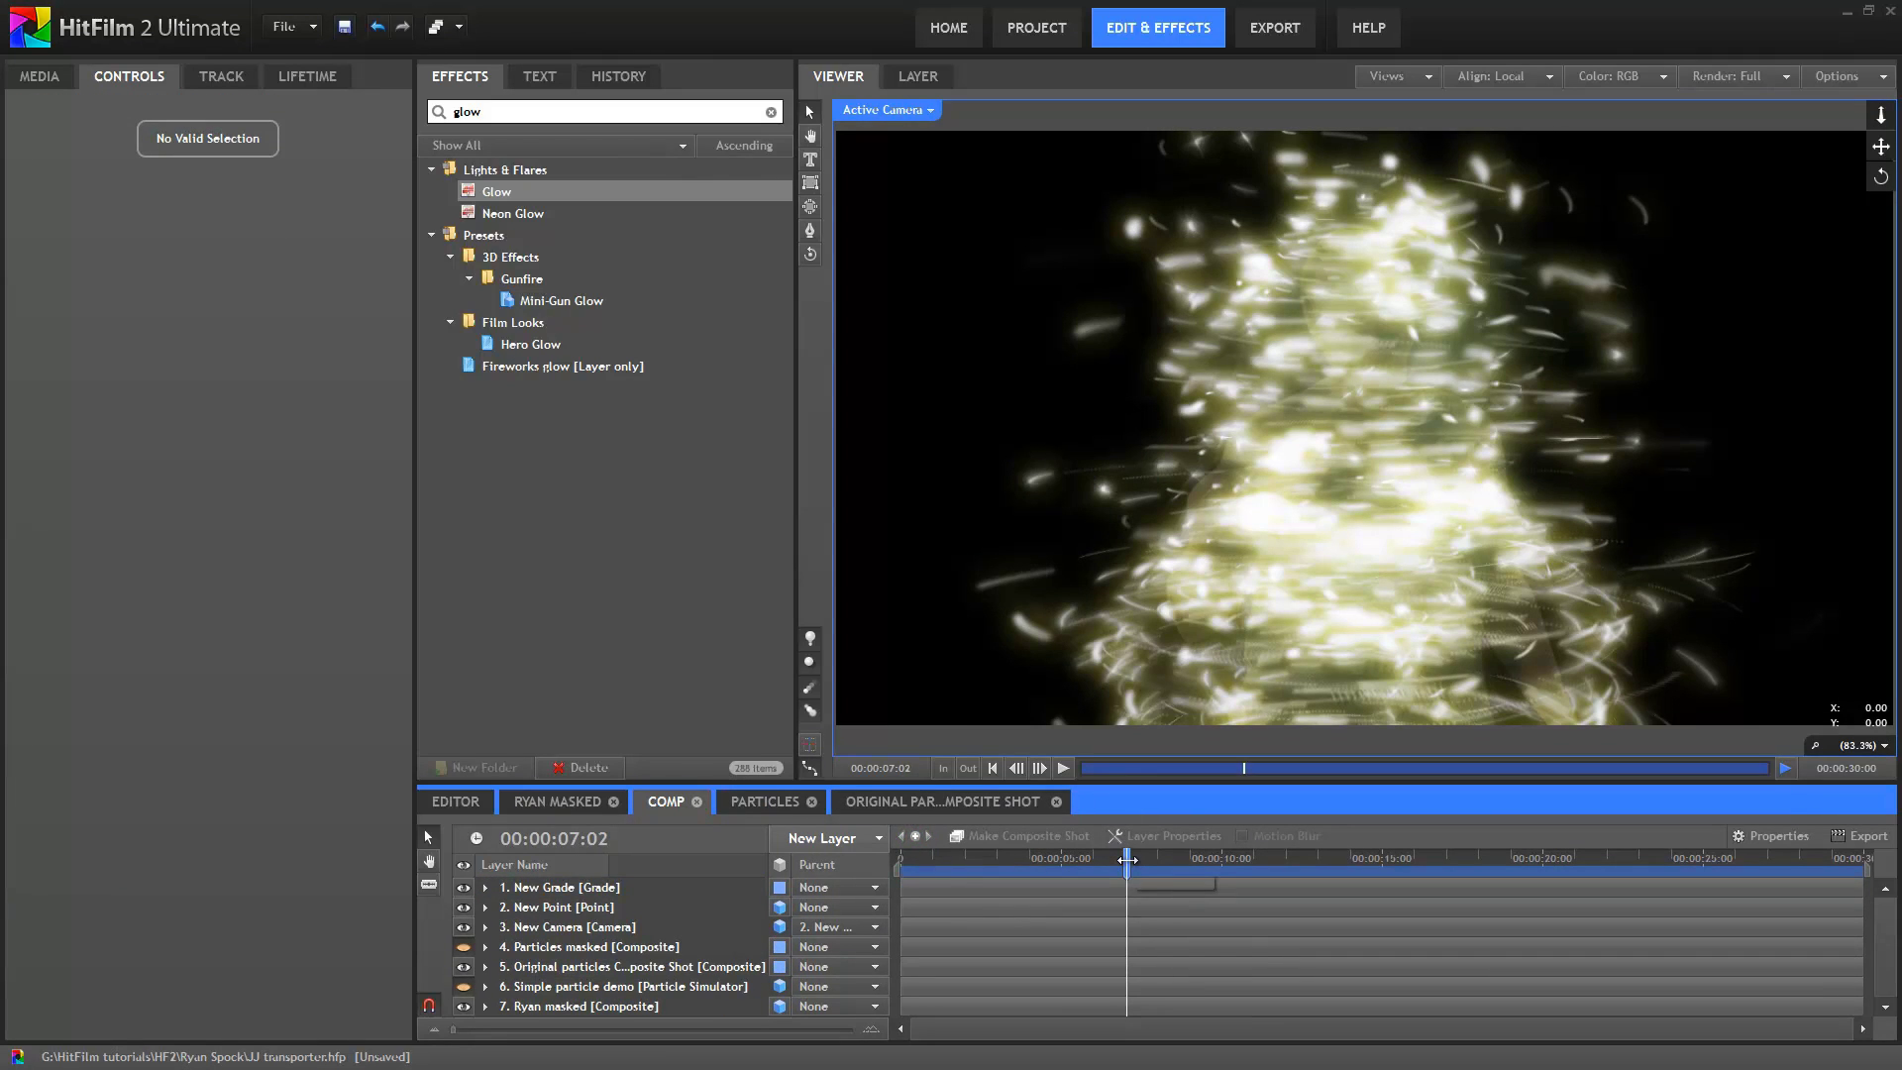
left_click_drag(1128, 859, 1139, 873)
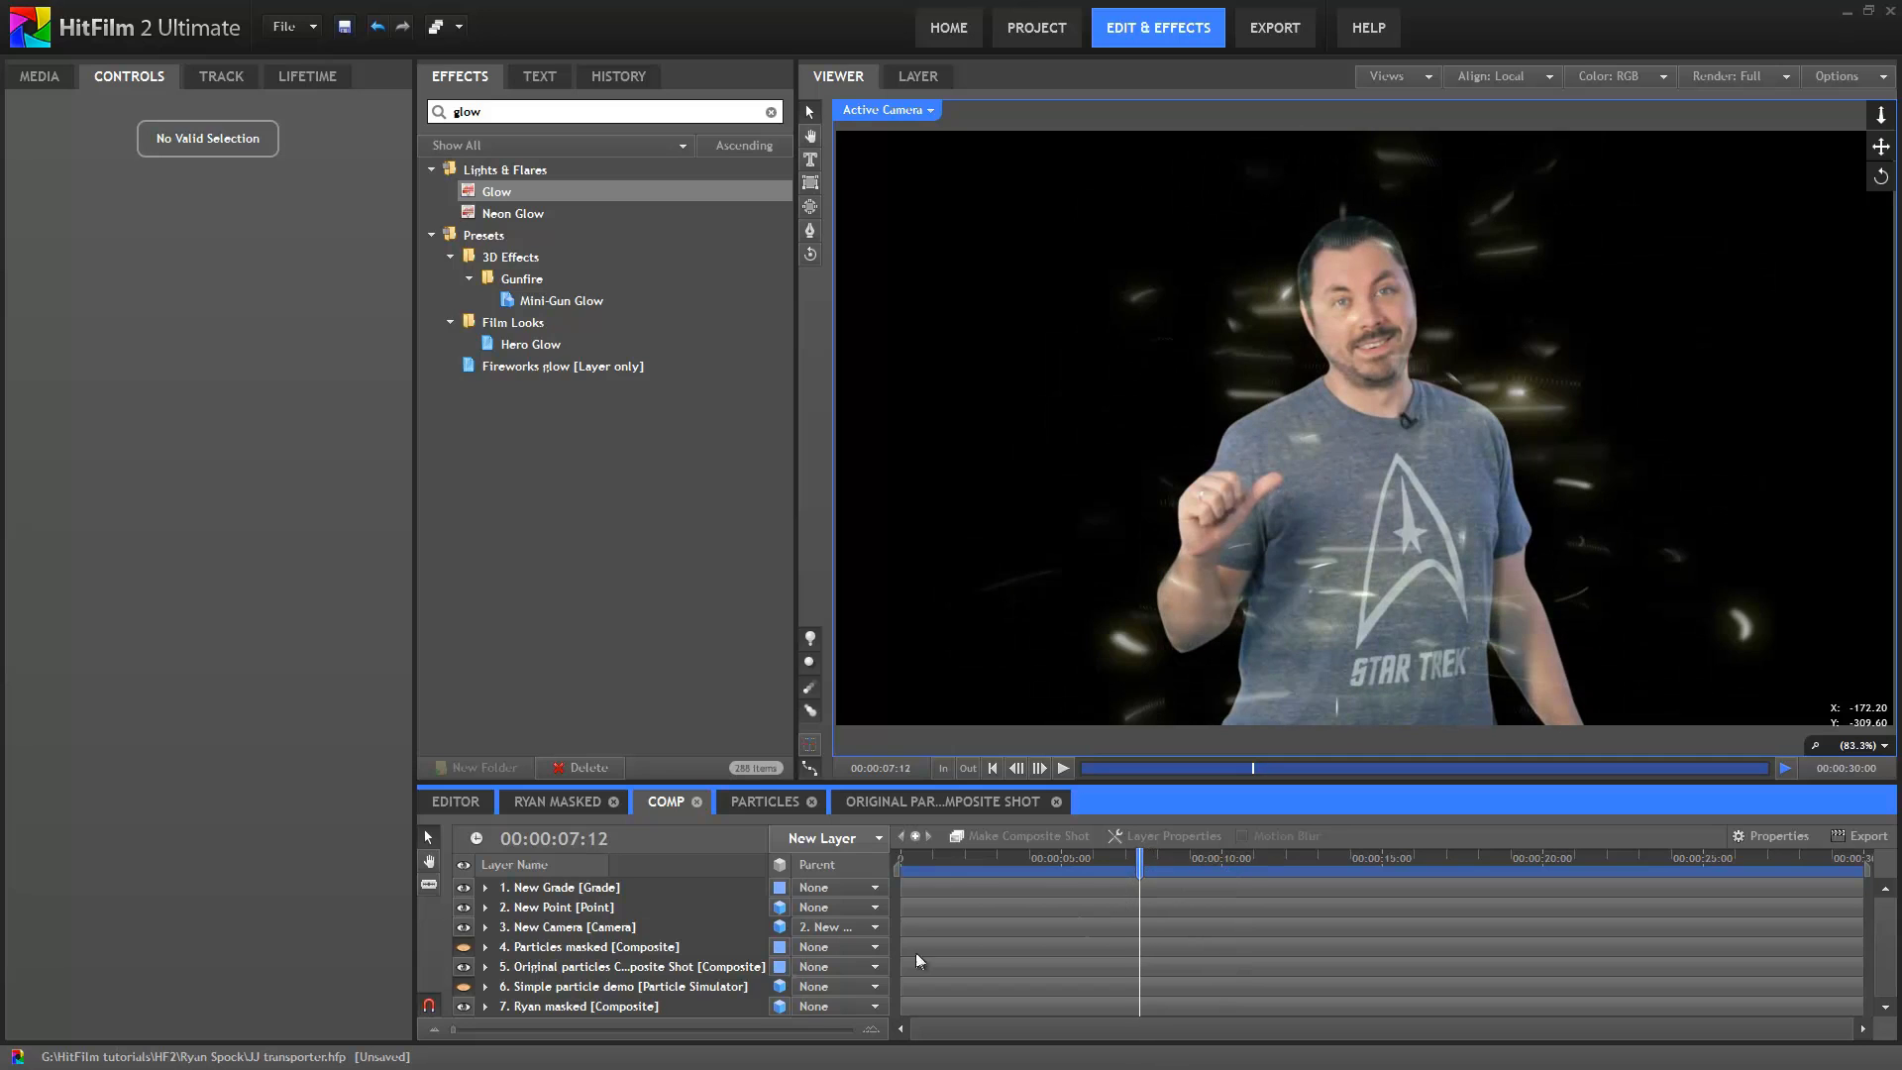
left_click(561, 973)
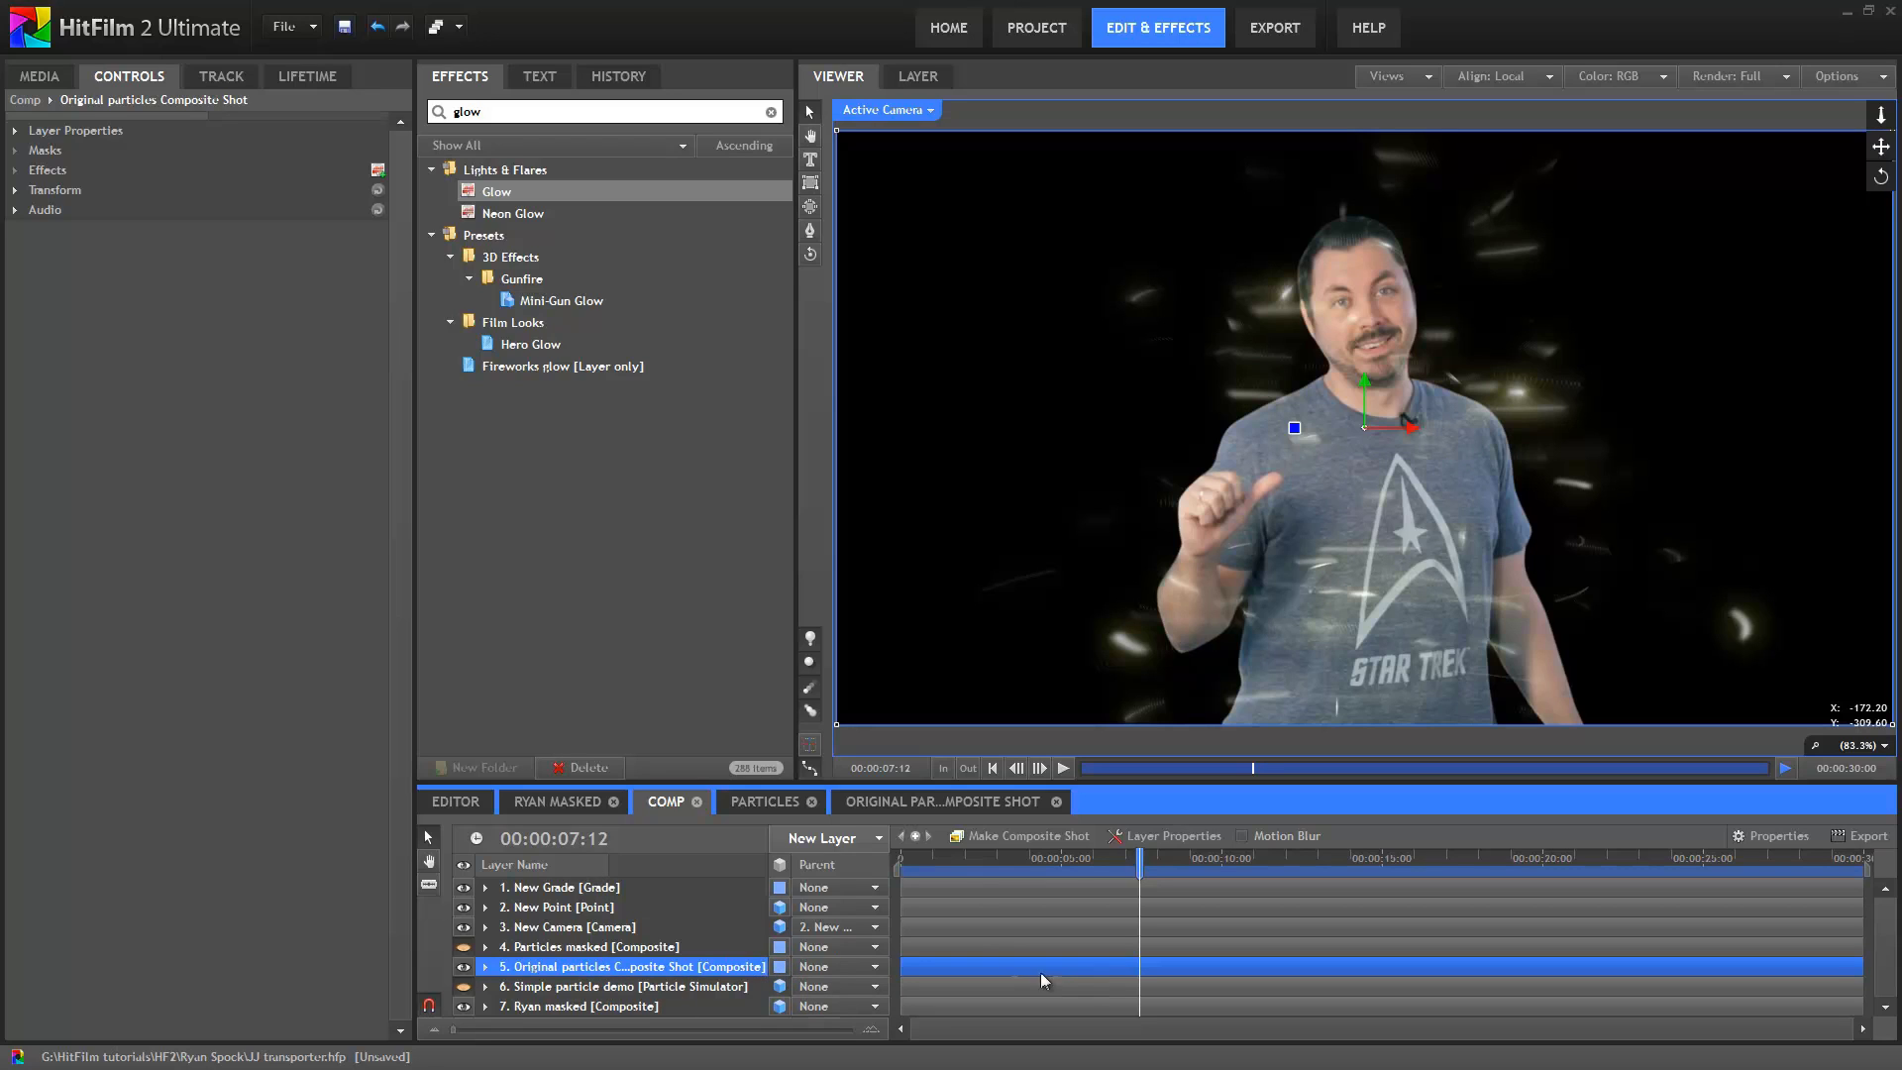
Inspect the glowing particles in Perspective view, return to Active Camera, and open the Particles comp
left_click(920, 110)
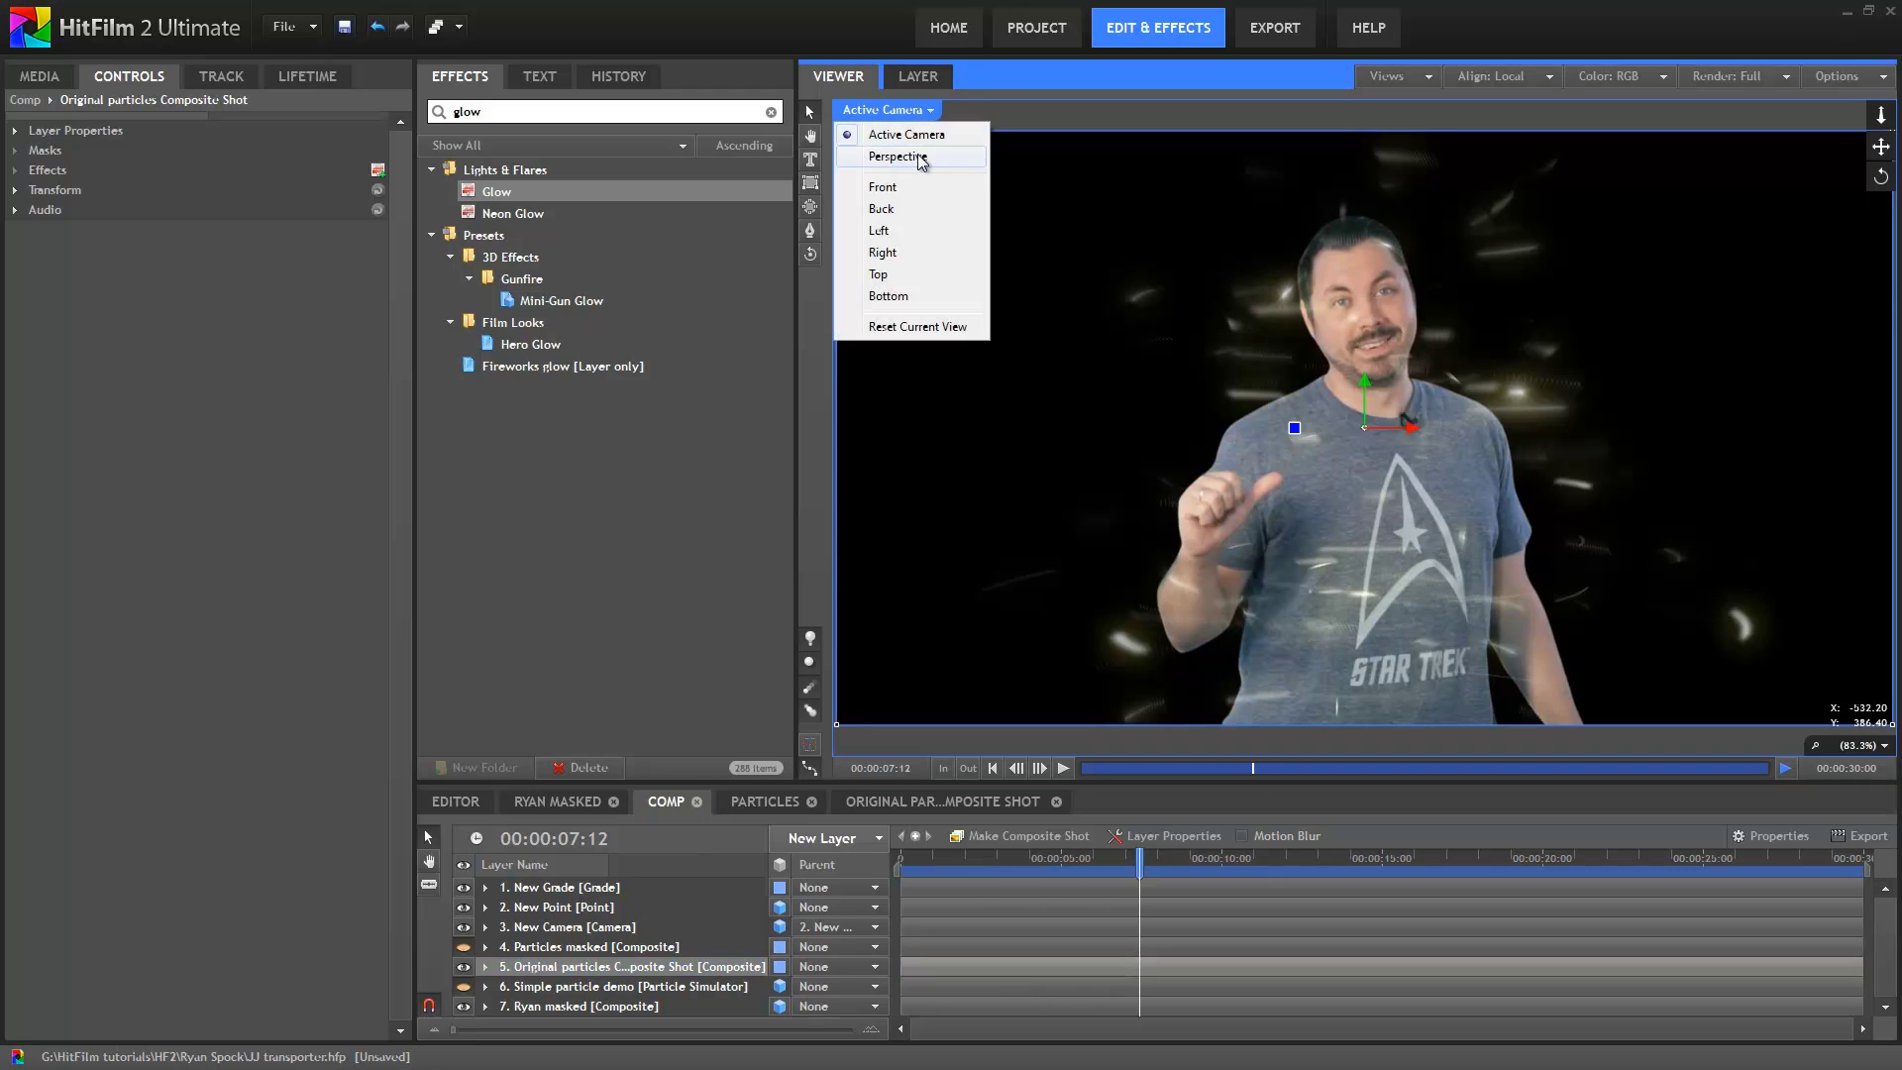
left_click(919, 152)
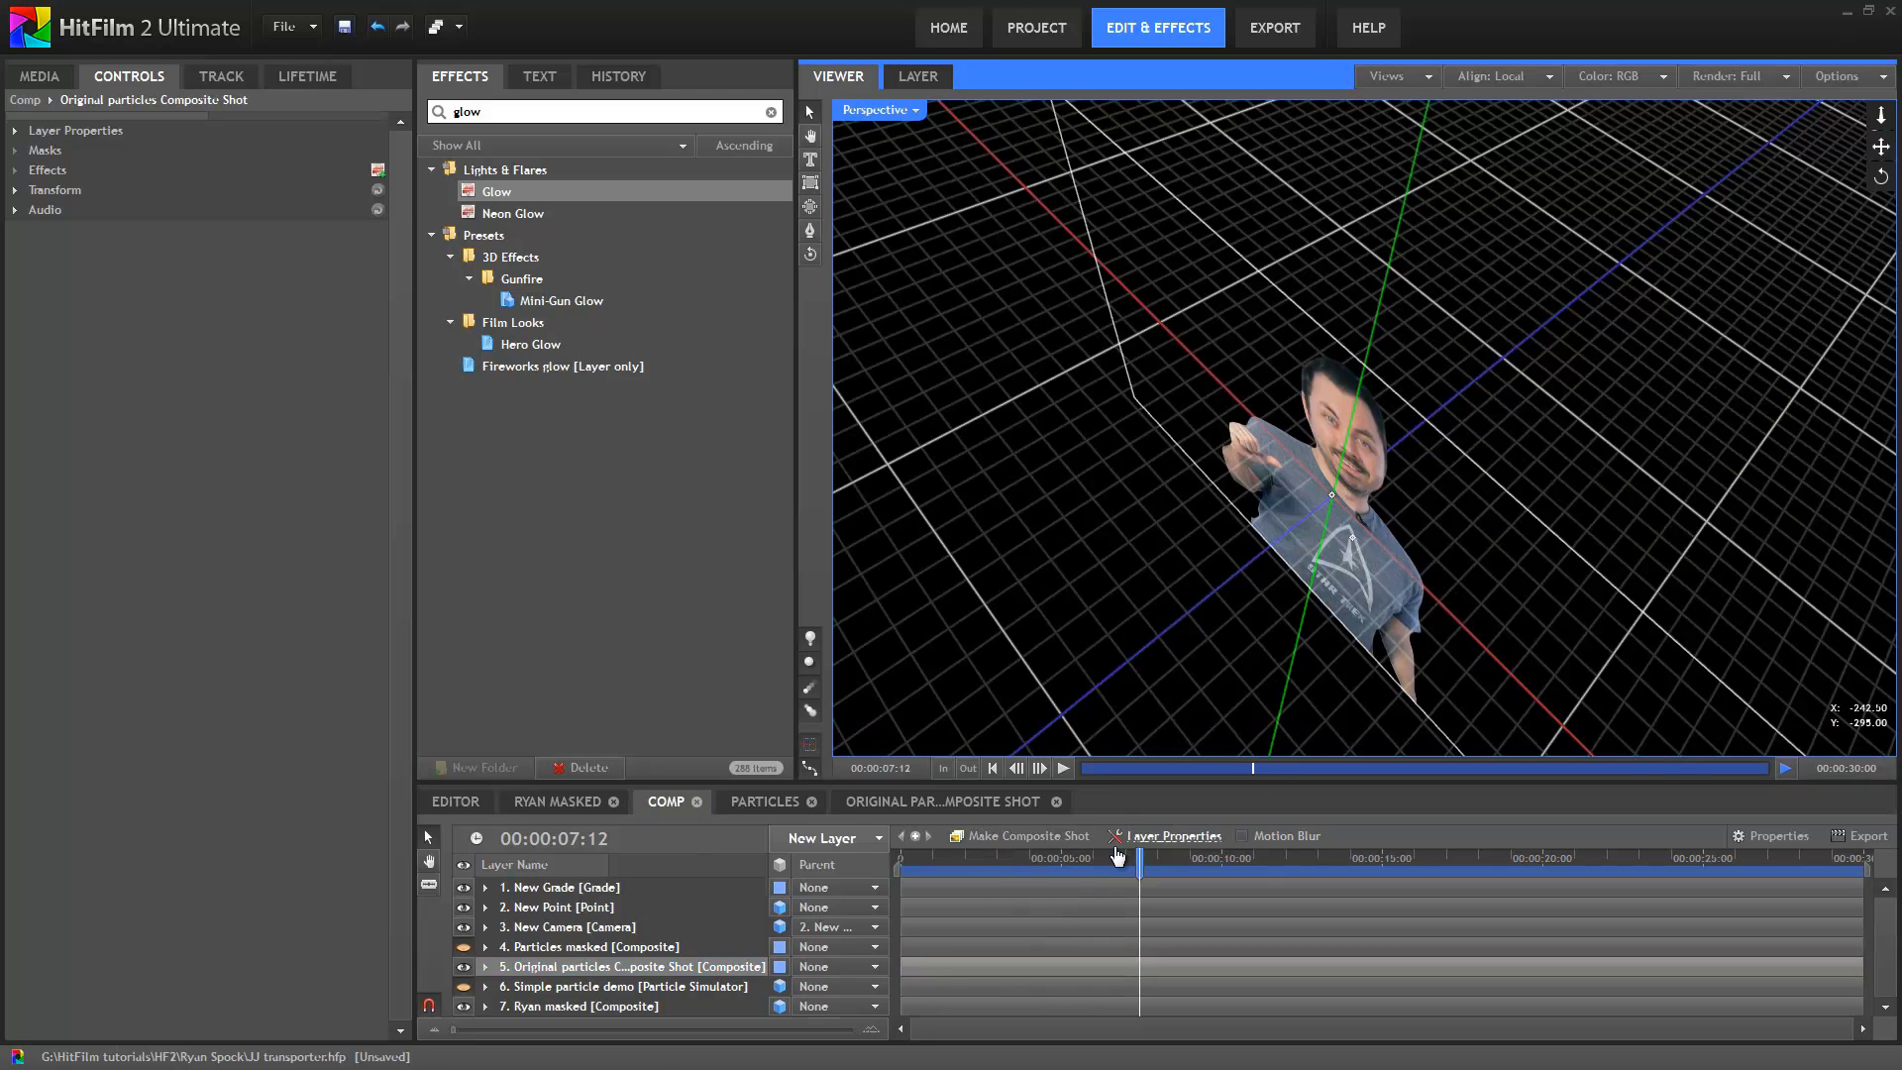
left_click_drag(1139, 858, 1130, 860)
left_click_drag(1322, 515, 1349, 616)
left_click(915, 109)
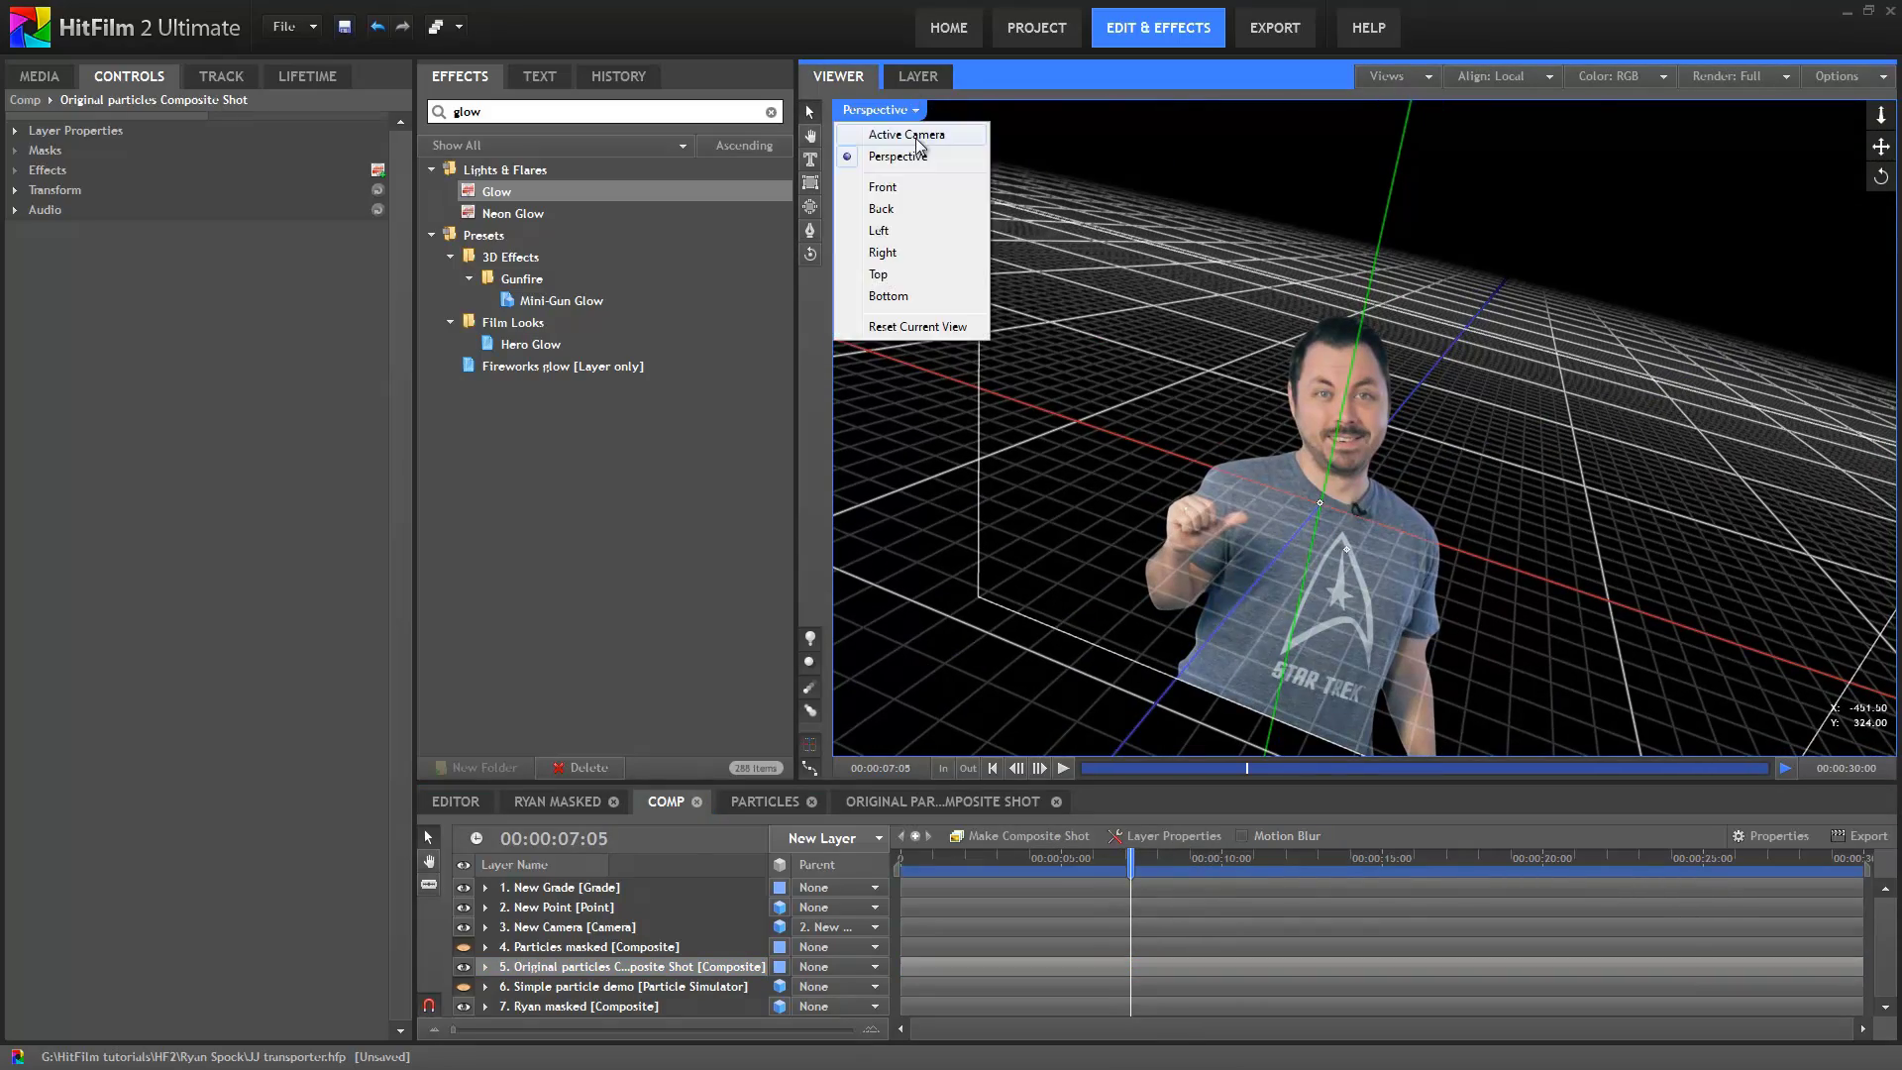
left_click(896, 136)
left_click_drag(1130, 860, 1125, 866)
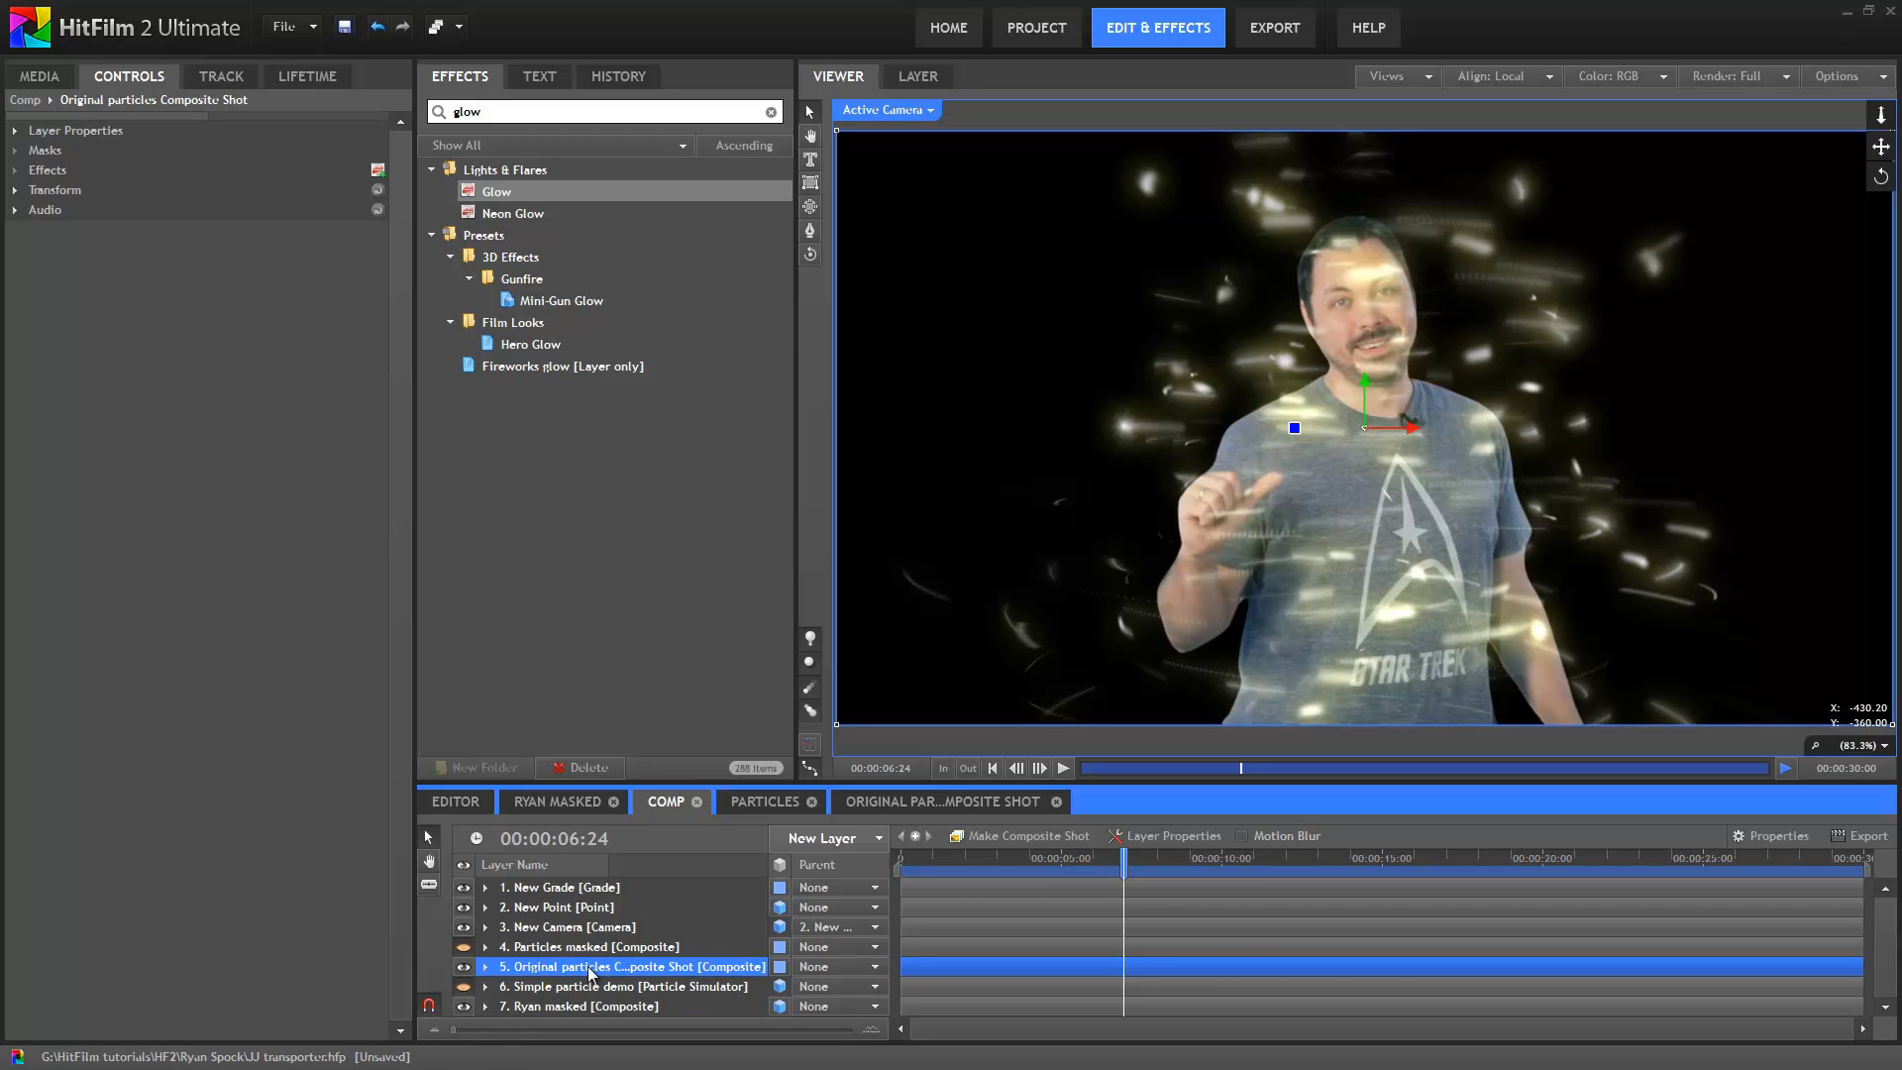
left_click(765, 802)
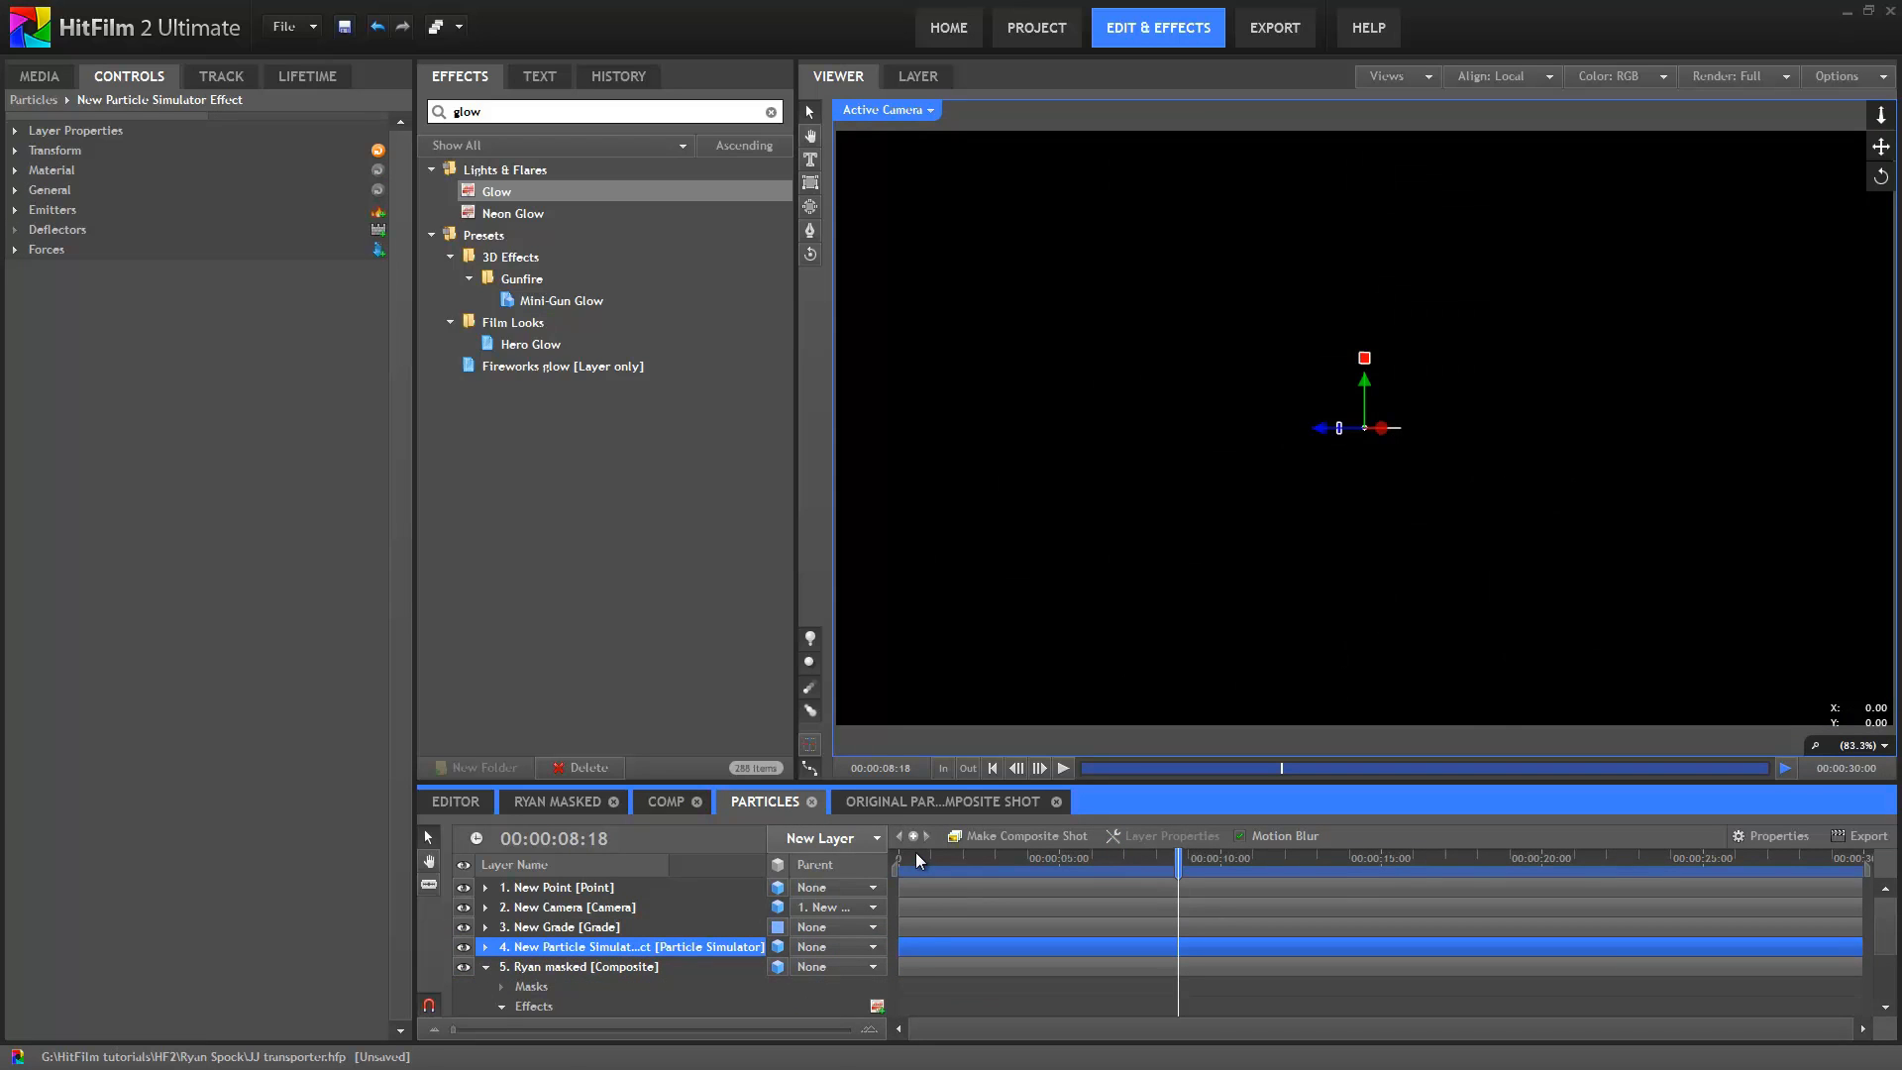
Scrub the Particles comp to 00:00:05:12 where the golden particle streaks render
left_click_drag(919, 860, 1067, 842)
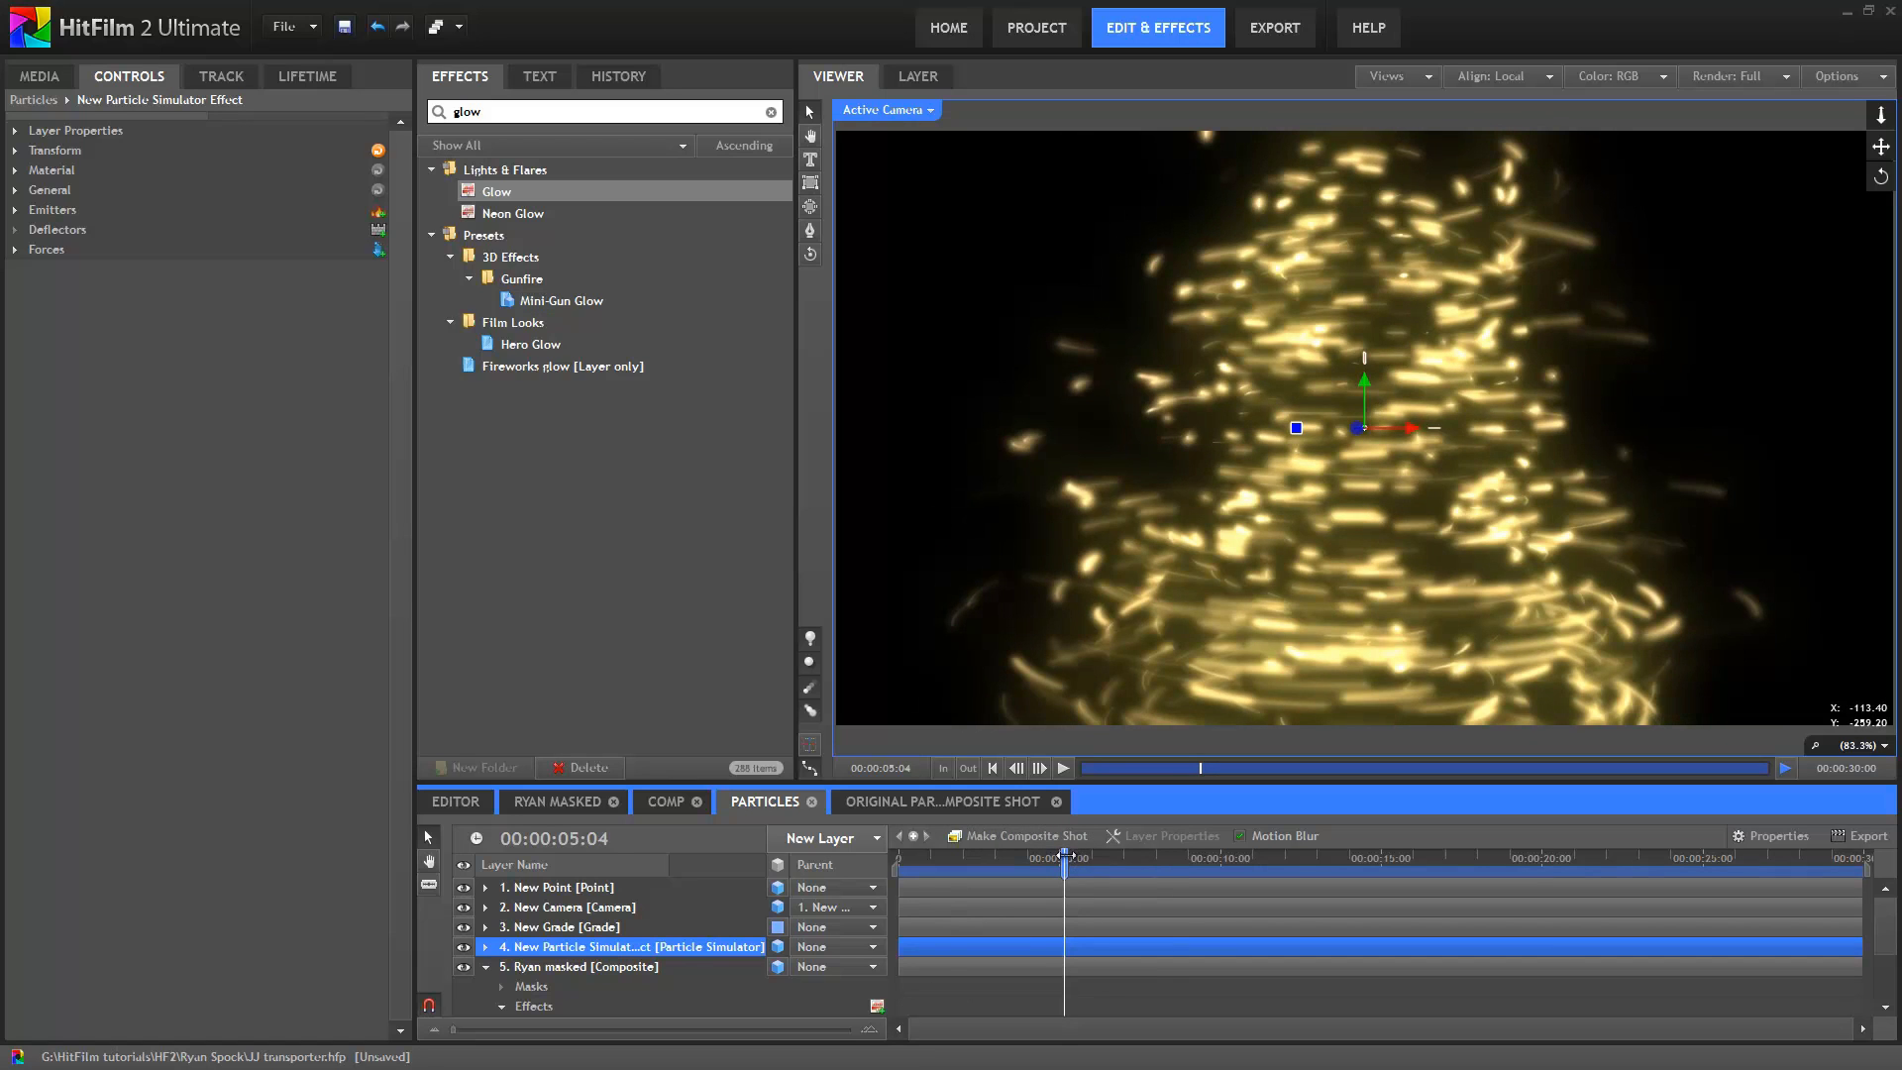
left_click_drag(1065, 854, 1076, 858)
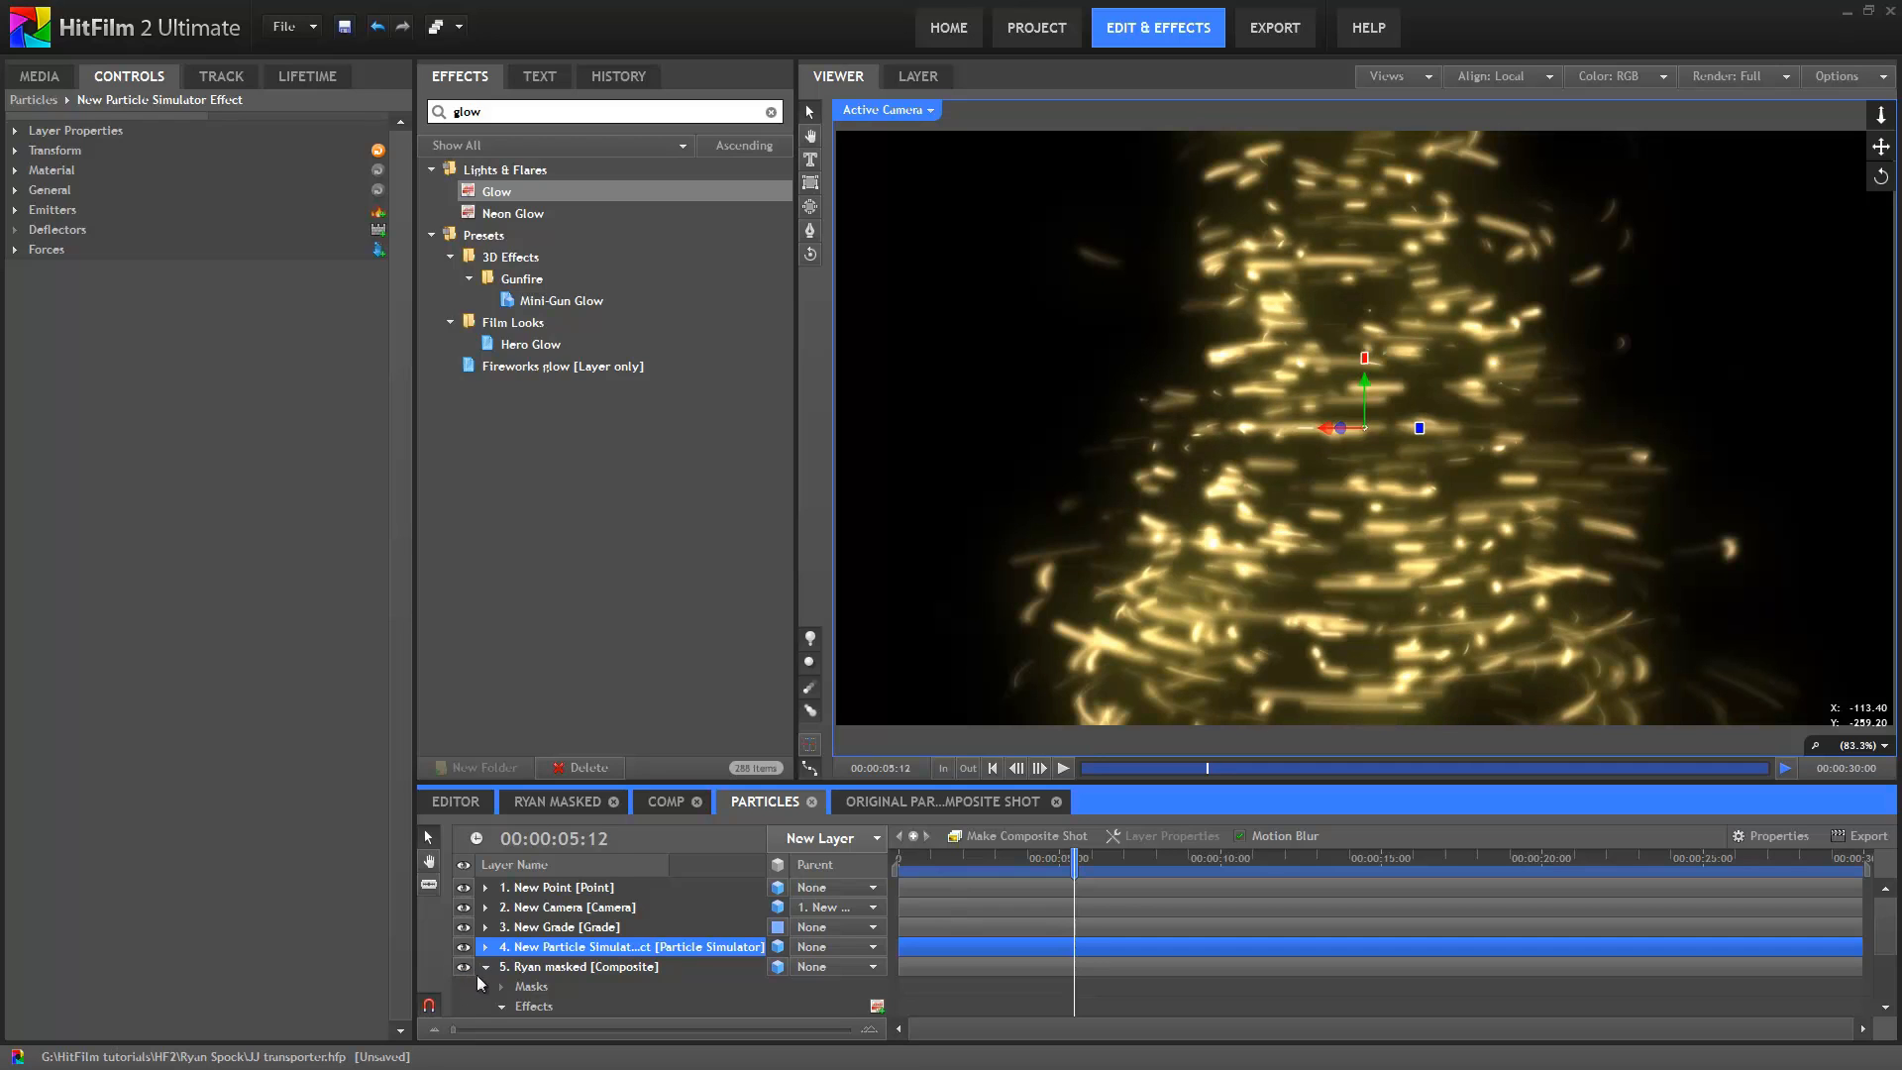
Disable the Color Correction Wheels effect on Ryan masked and hide the New Grade layer
scroll(477, 975, "down", 2)
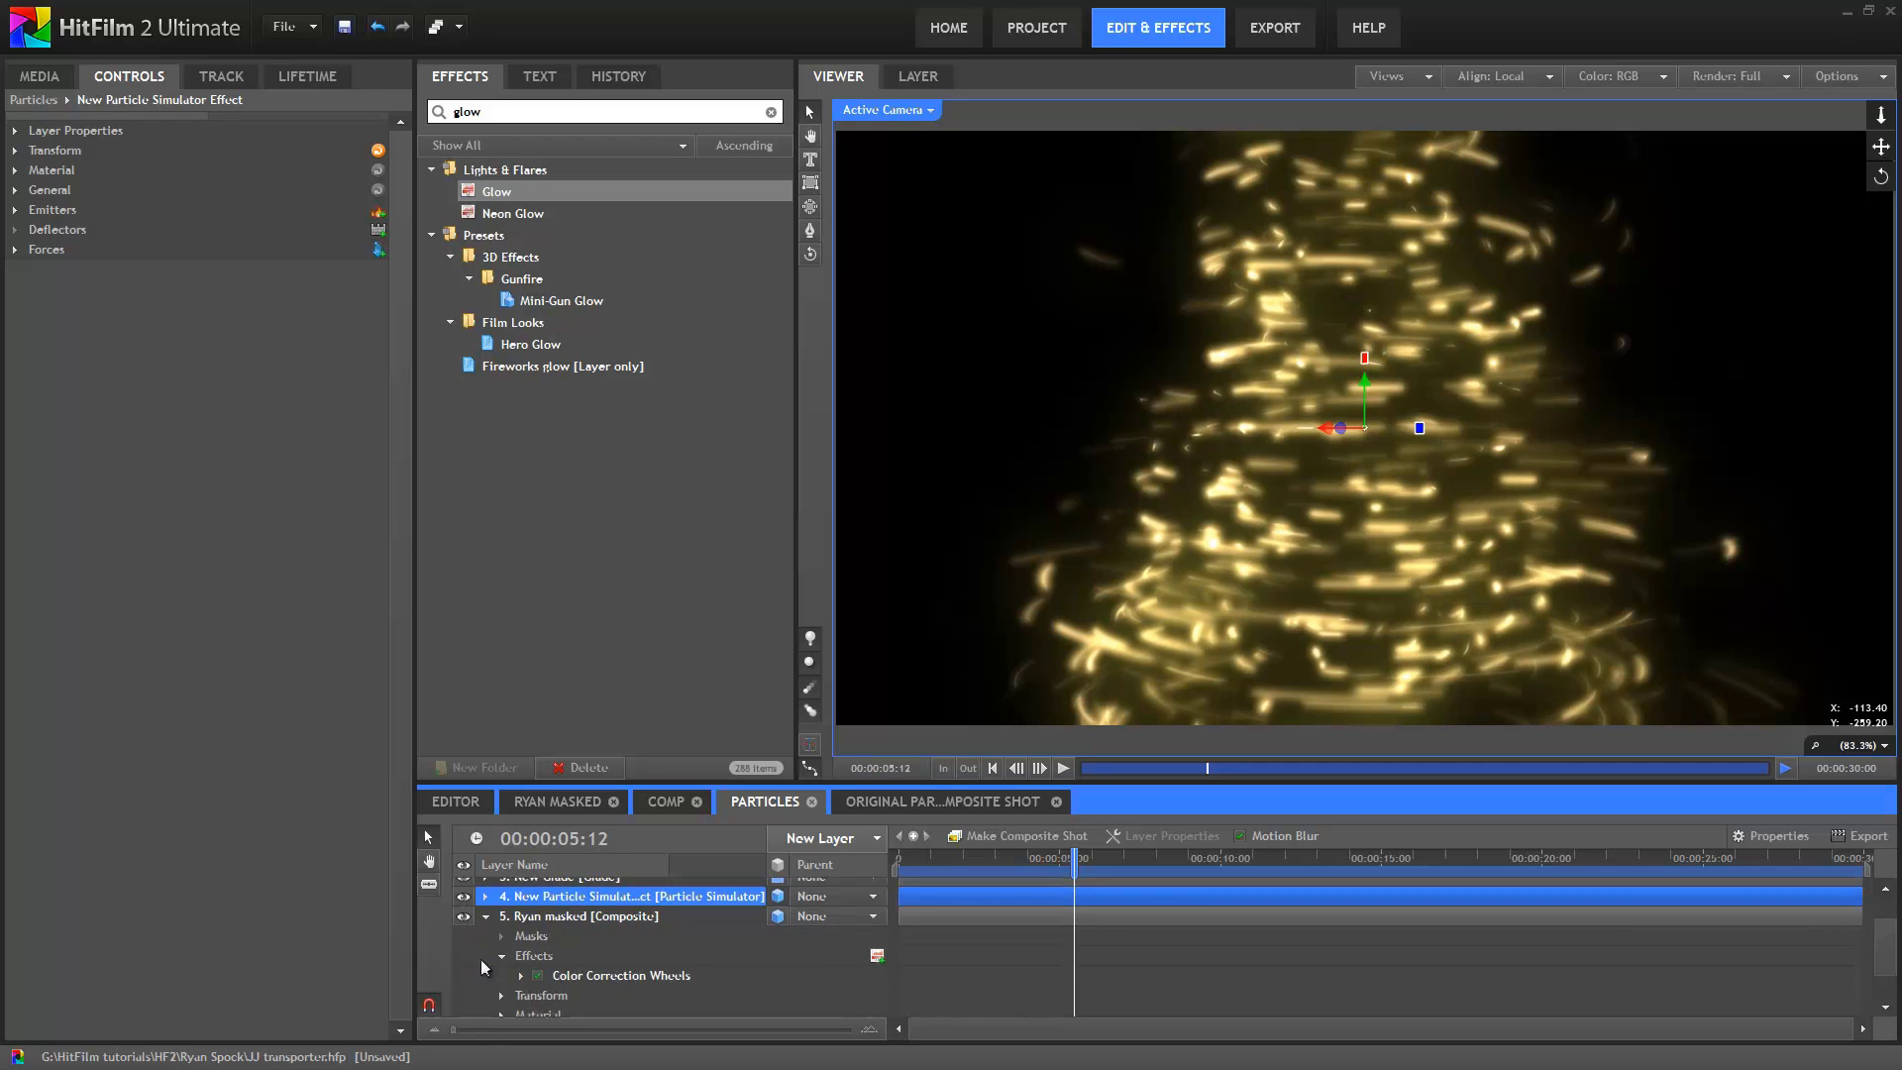
left_click(659, 977)
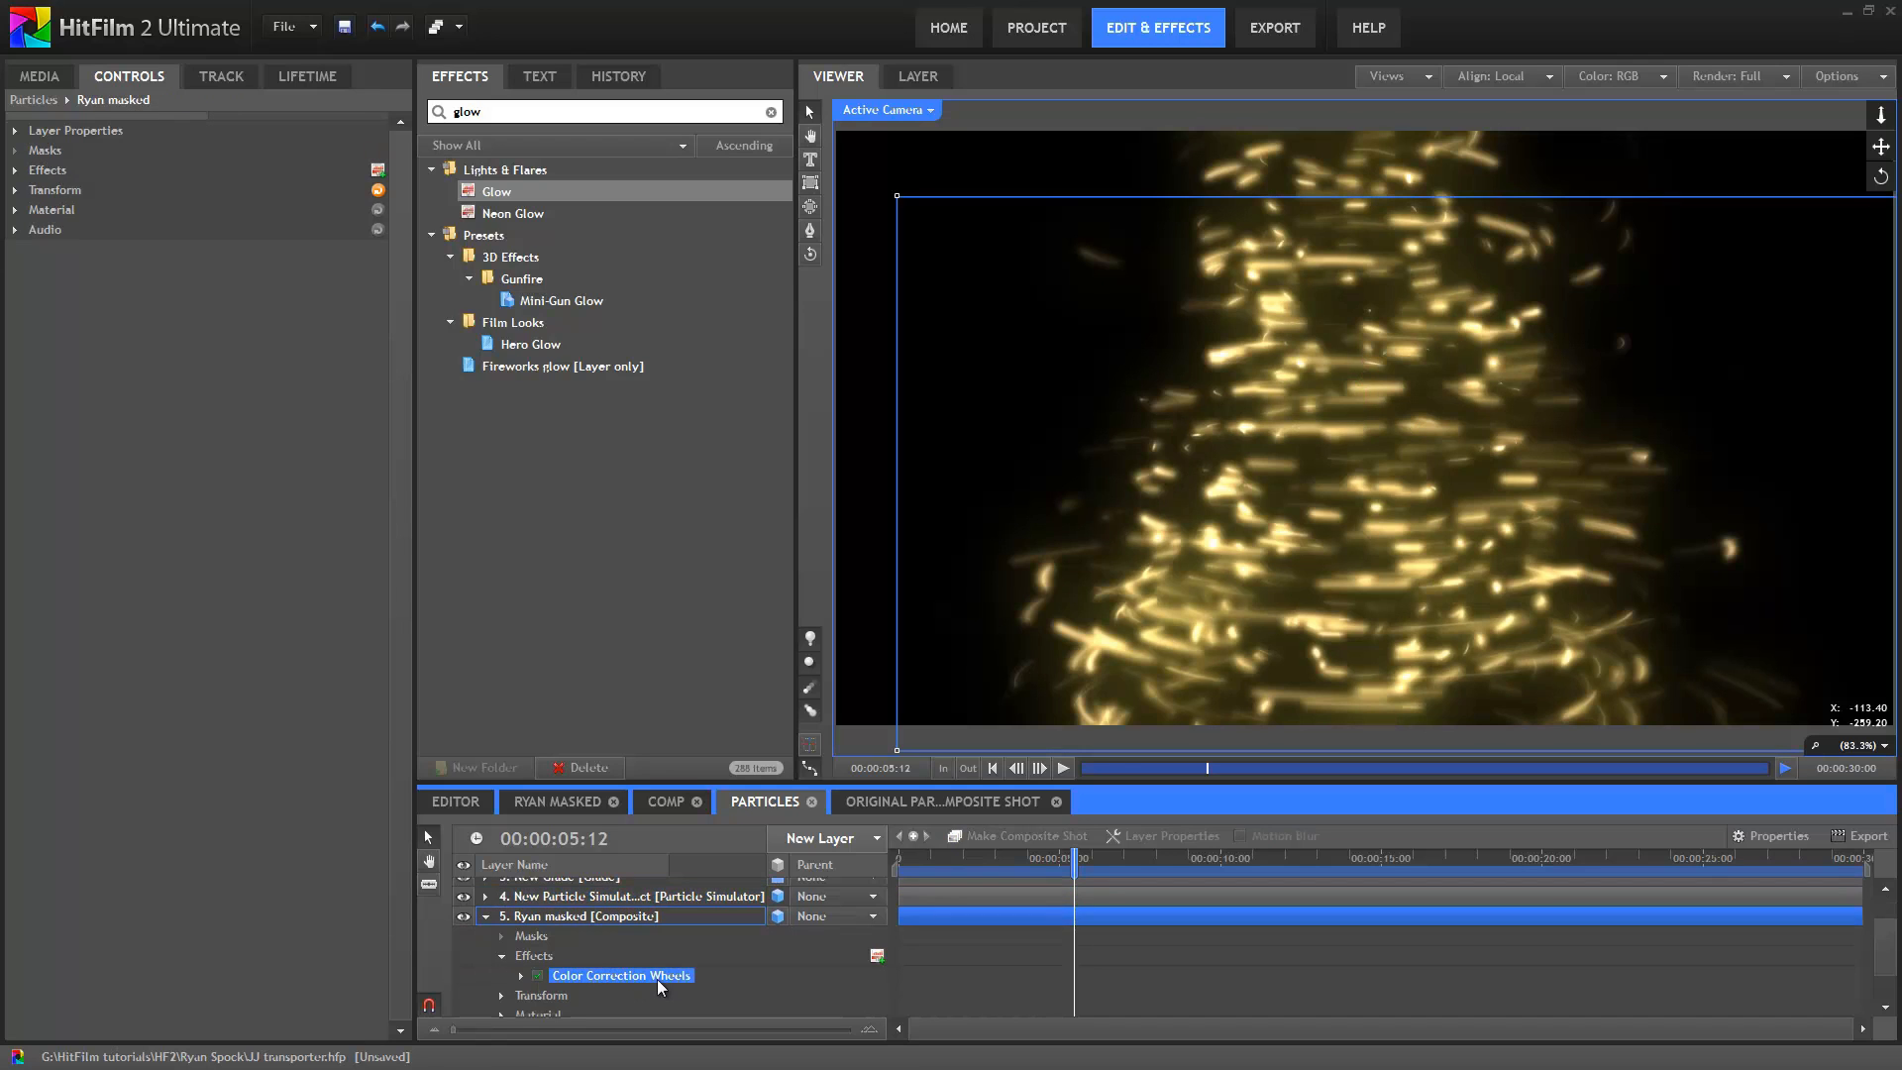
left_click(538, 976)
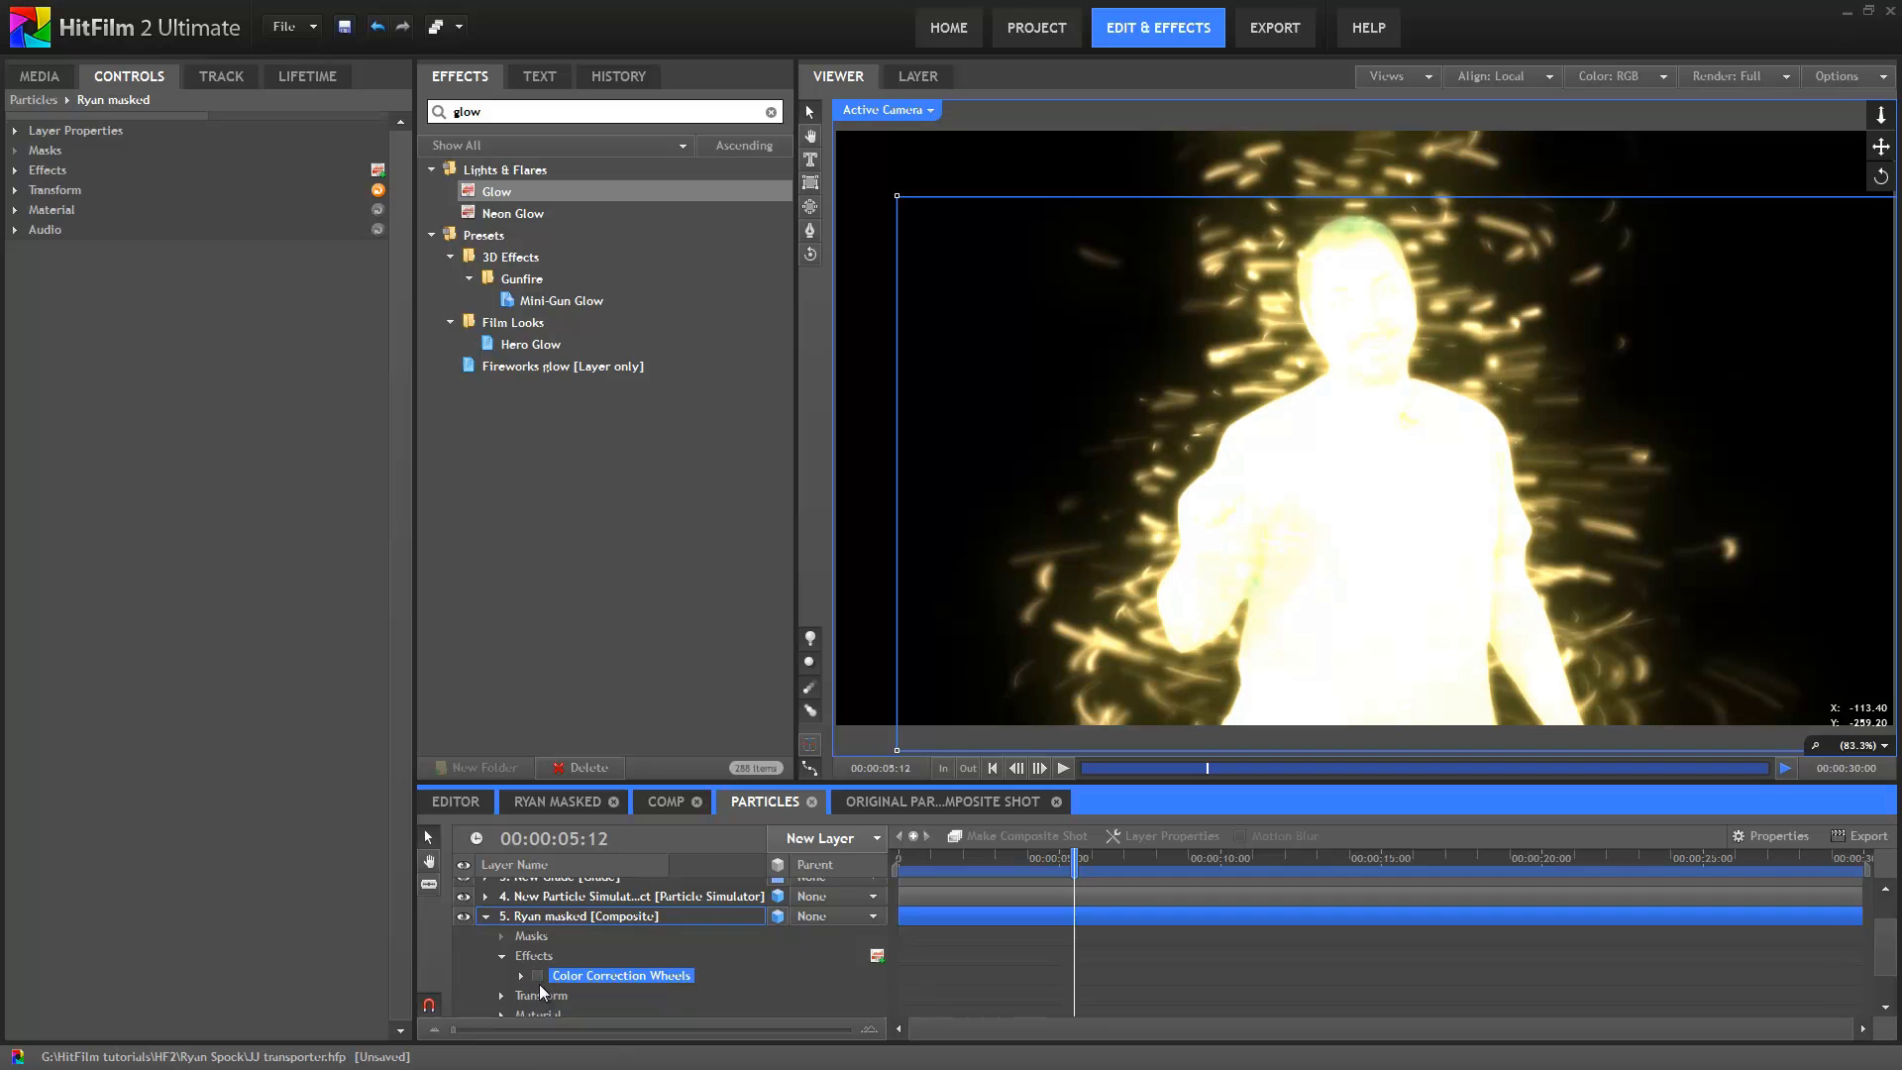
scroll(541, 991, "up", 2)
left_click(463, 926)
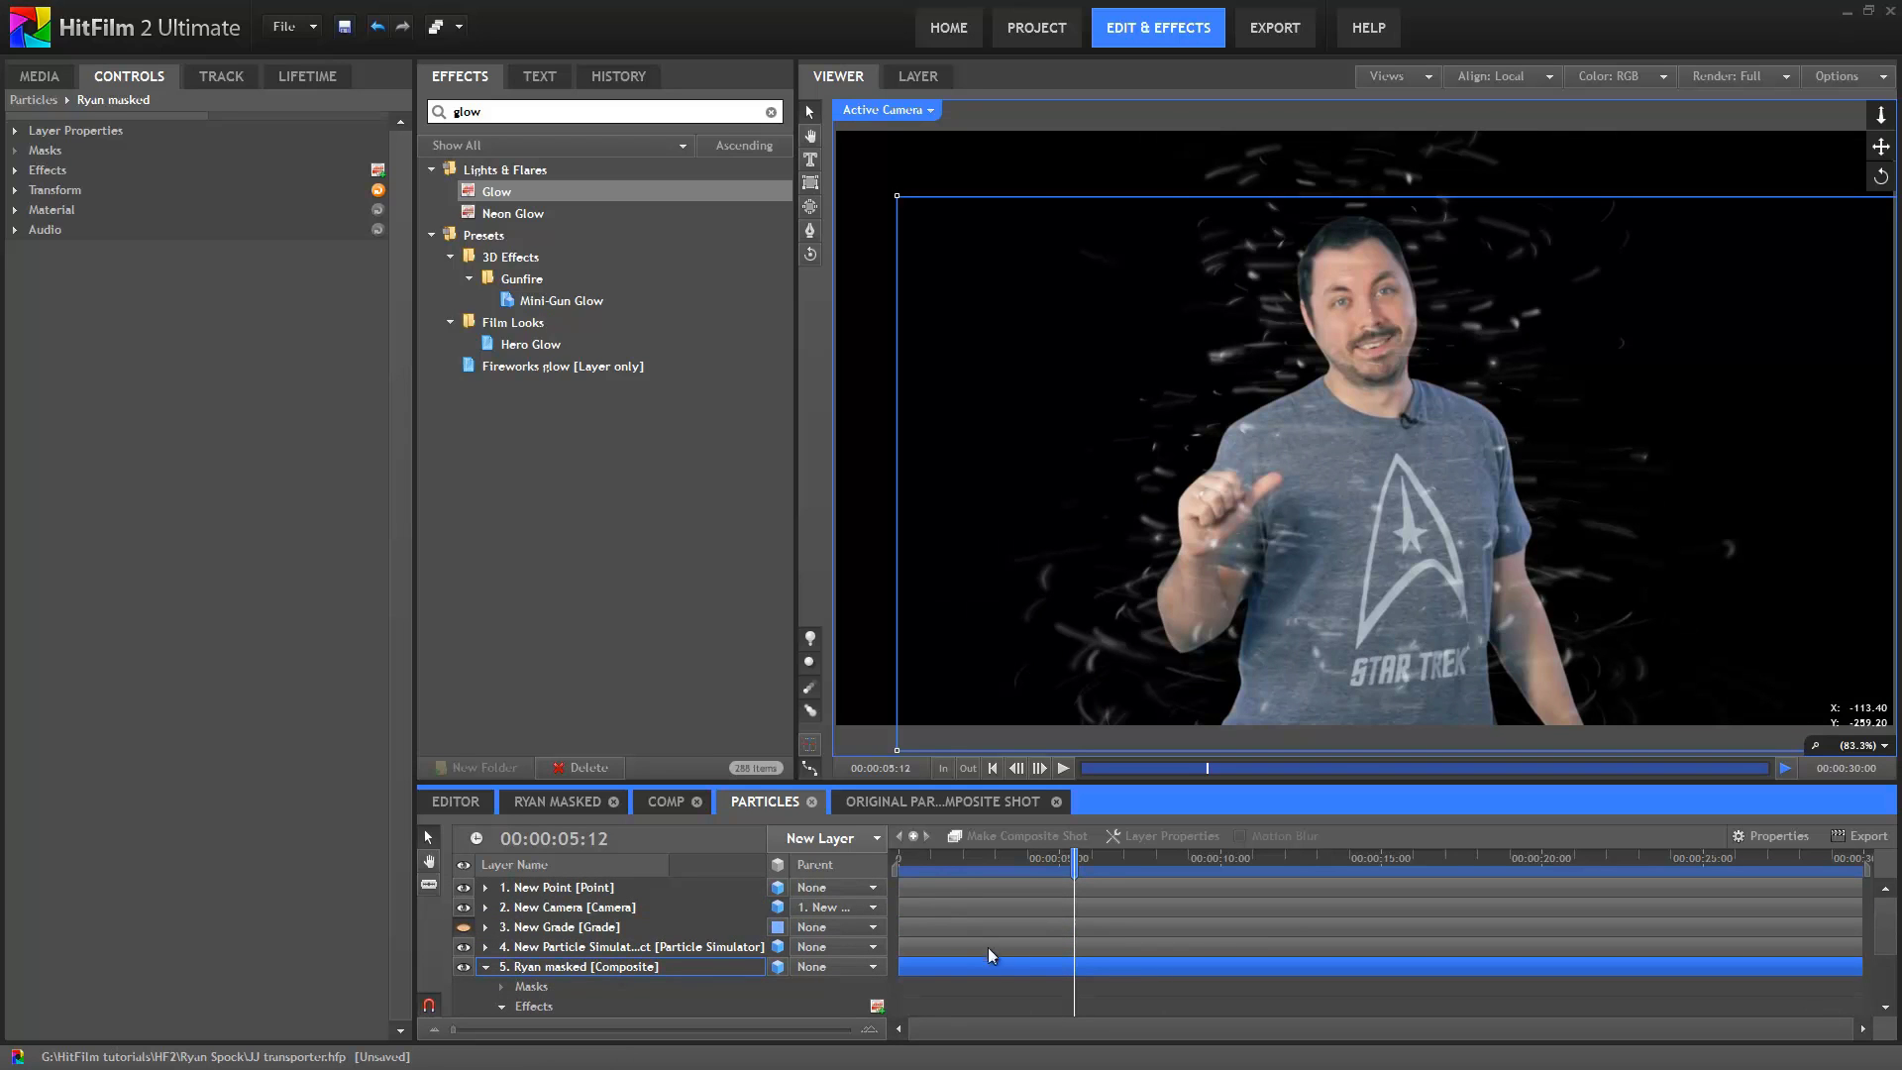
left_click_drag(1007, 857, 1058, 860)
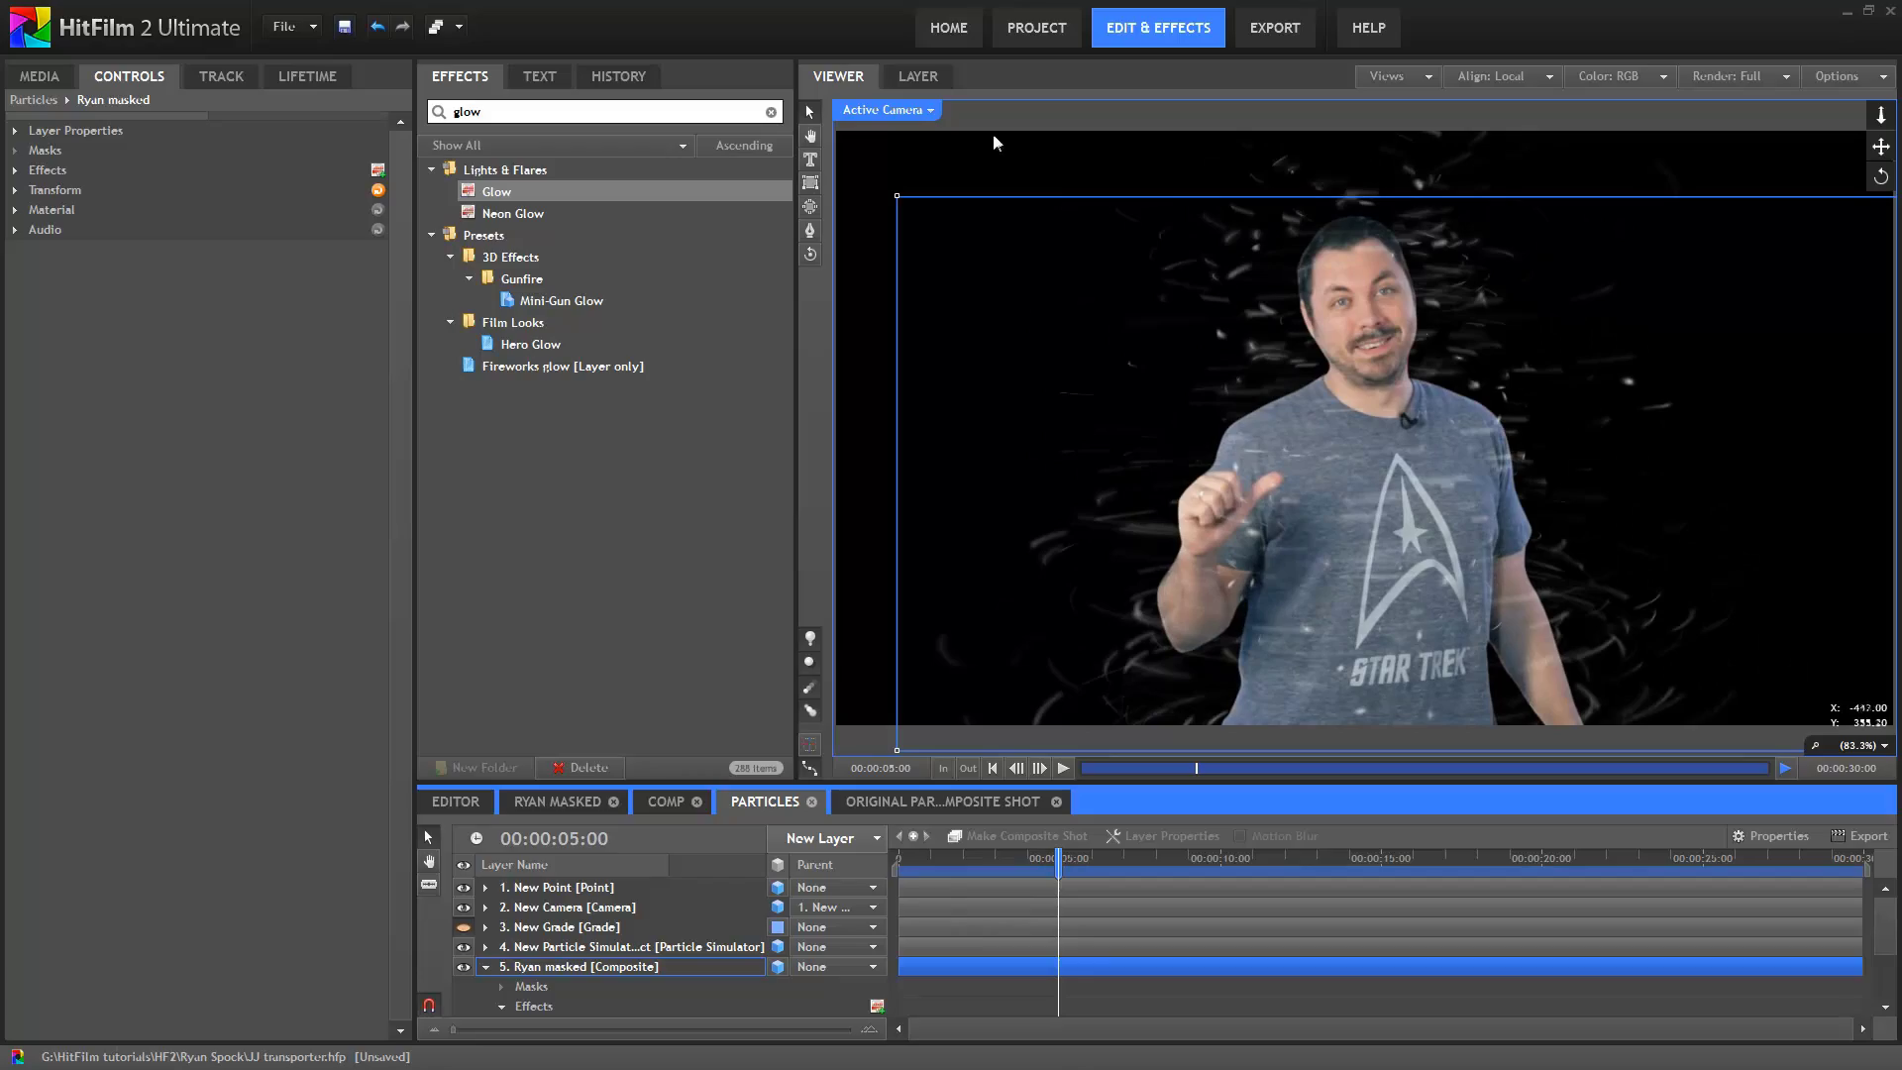
Orbit the particles and presenter in Perspective view, then return to Active Camera
left_click(932, 110)
left_click(941, 156)
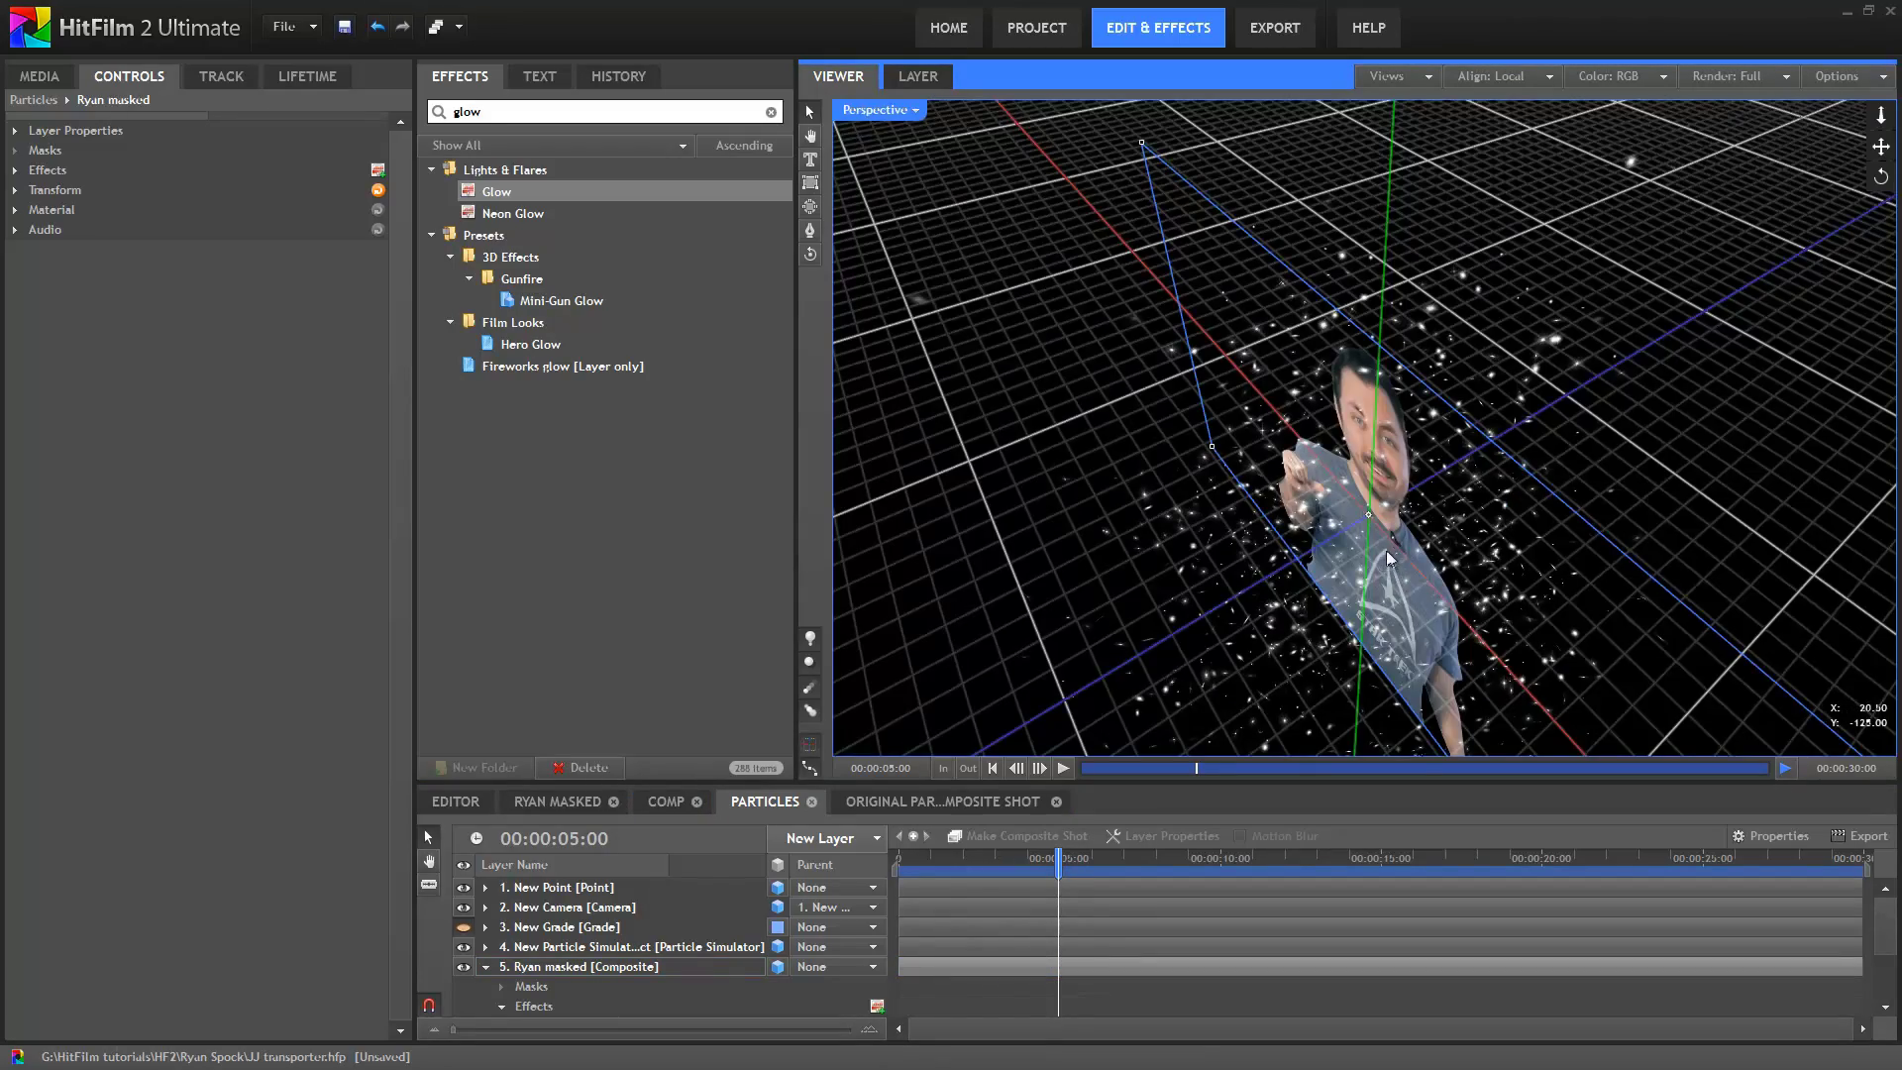
left_click_drag(1343, 546, 1076, 164)
left_click(880, 110)
left_click(892, 134)
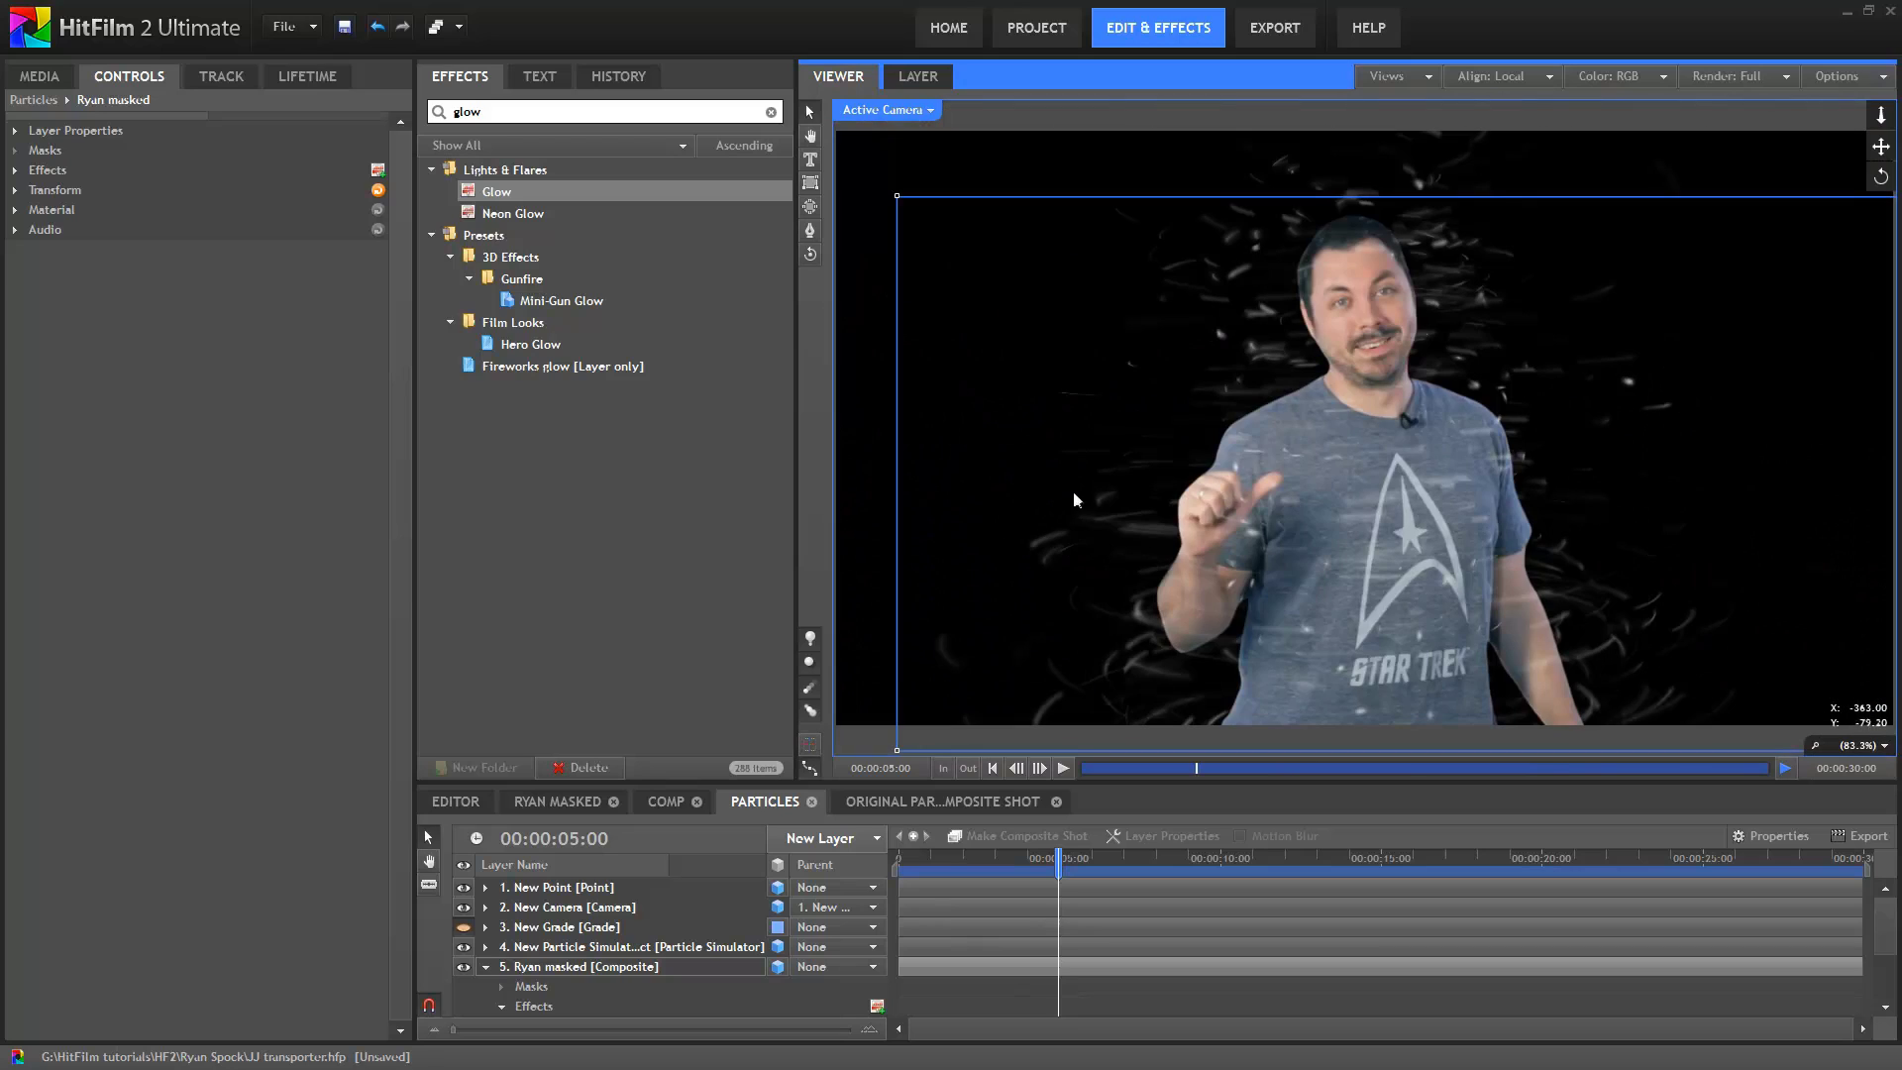
Show the Ryan masked Color Correction Wheels master controls, with Exposure at -10.00
scroll(564, 895, "down", 2)
left_click(543, 976)
scroll(543, 930, "down", 2)
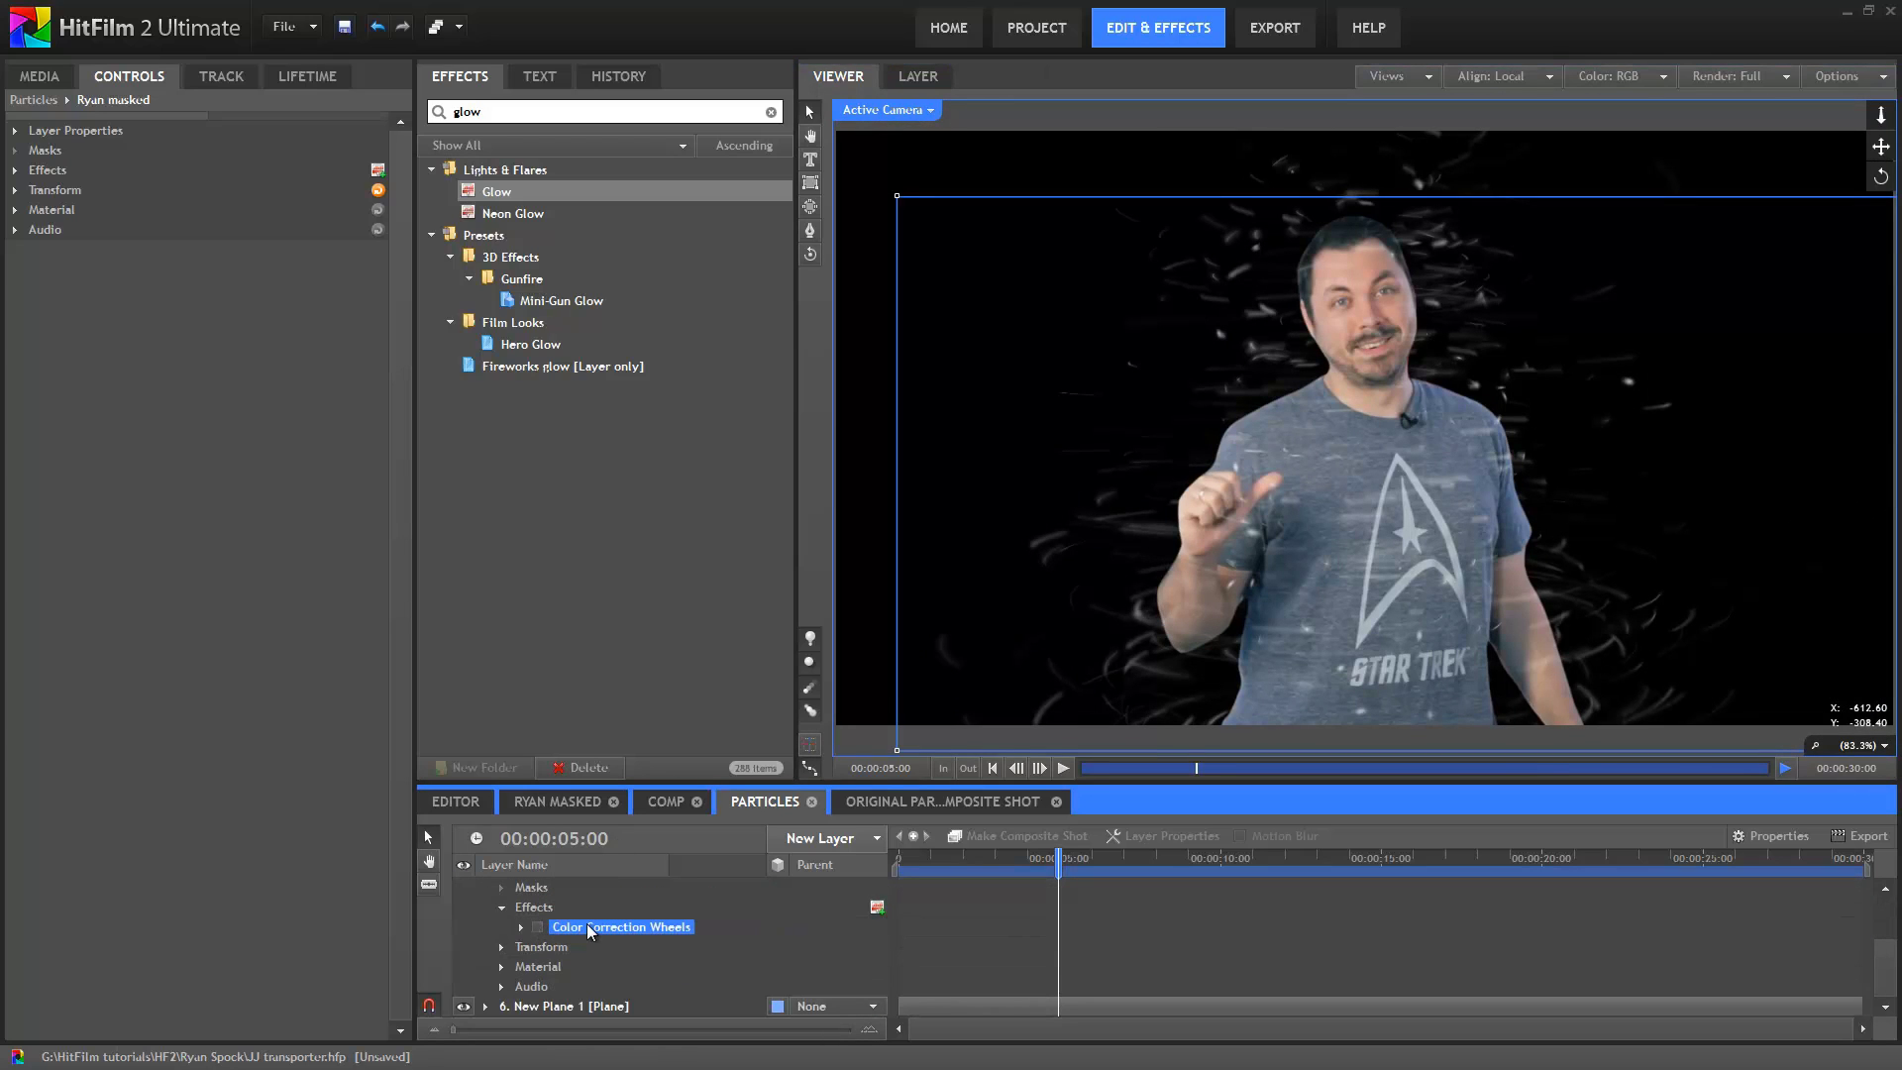
scroll(587, 924, "up", 1)
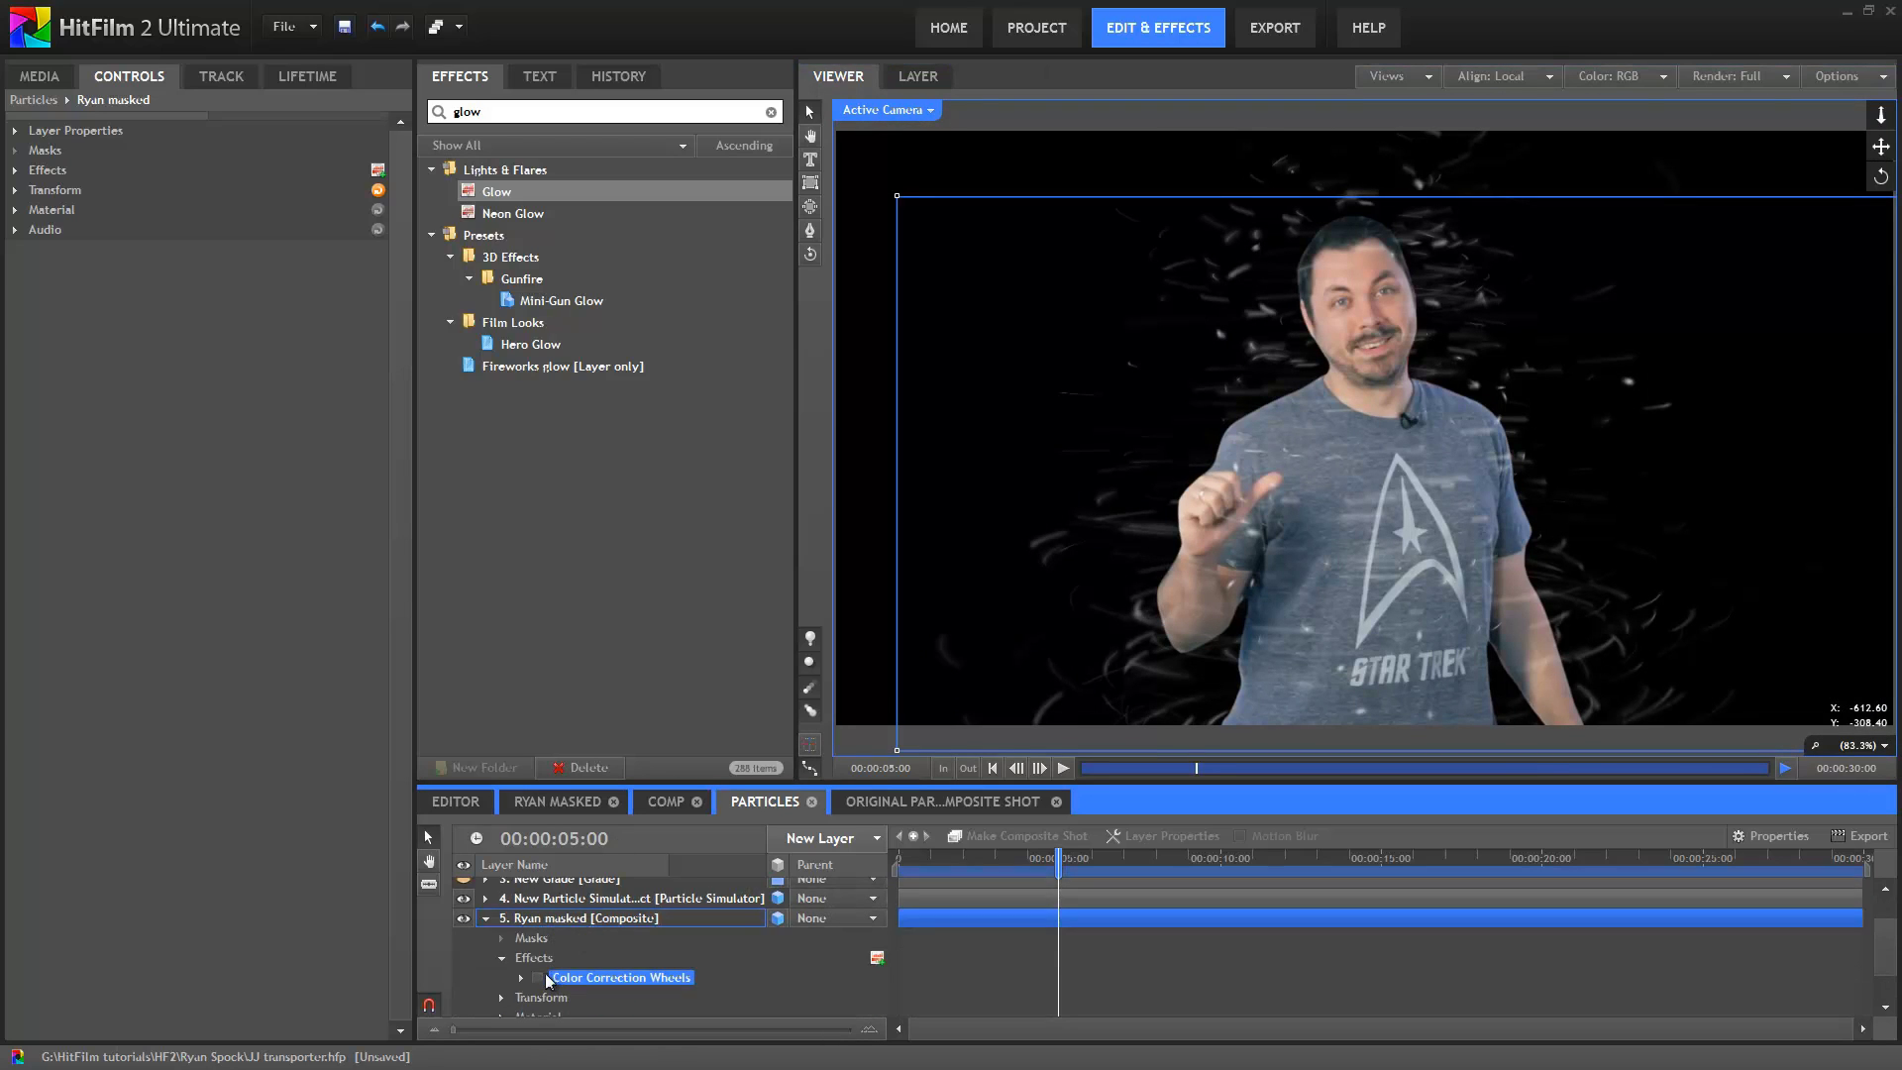
left_click(99, 368)
left_click(59, 511)
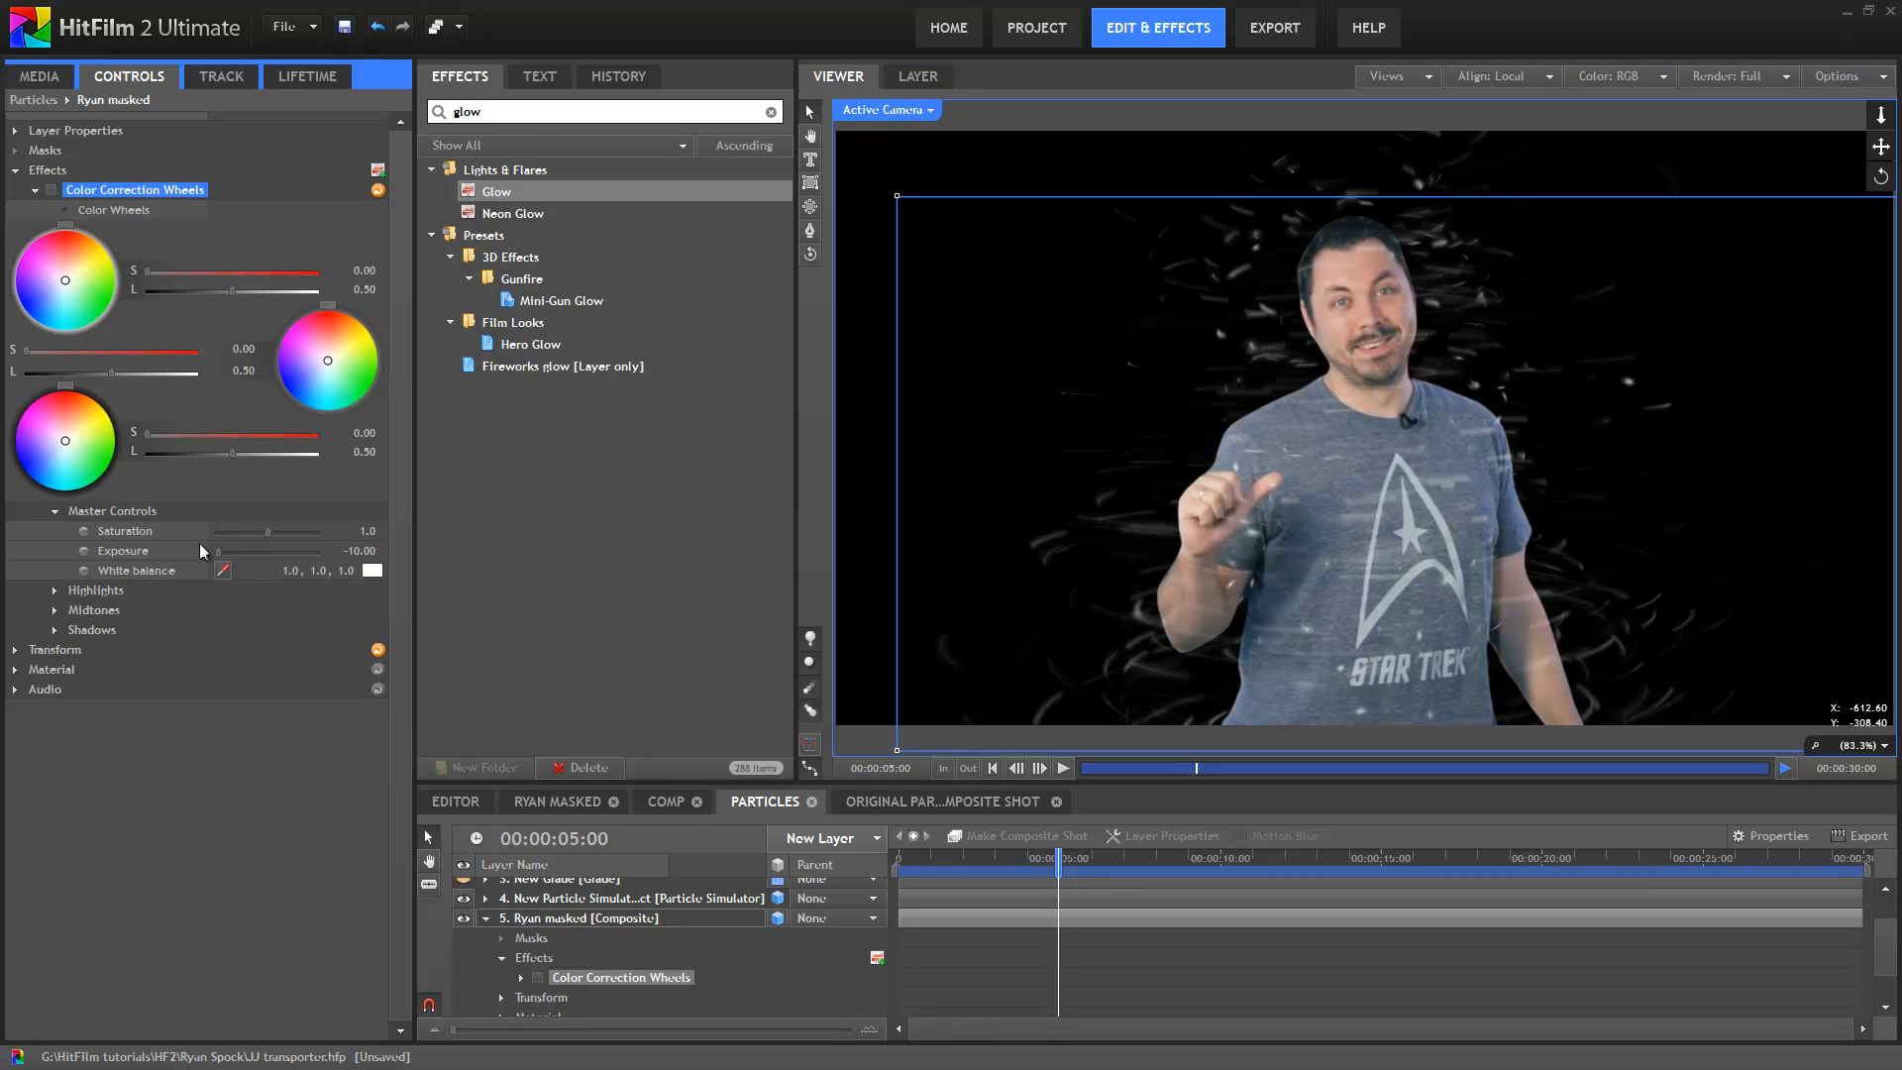
Re-enable the Exposure -10 colour correction and the New Grade layer, then return to Comp
left_click(538, 979)
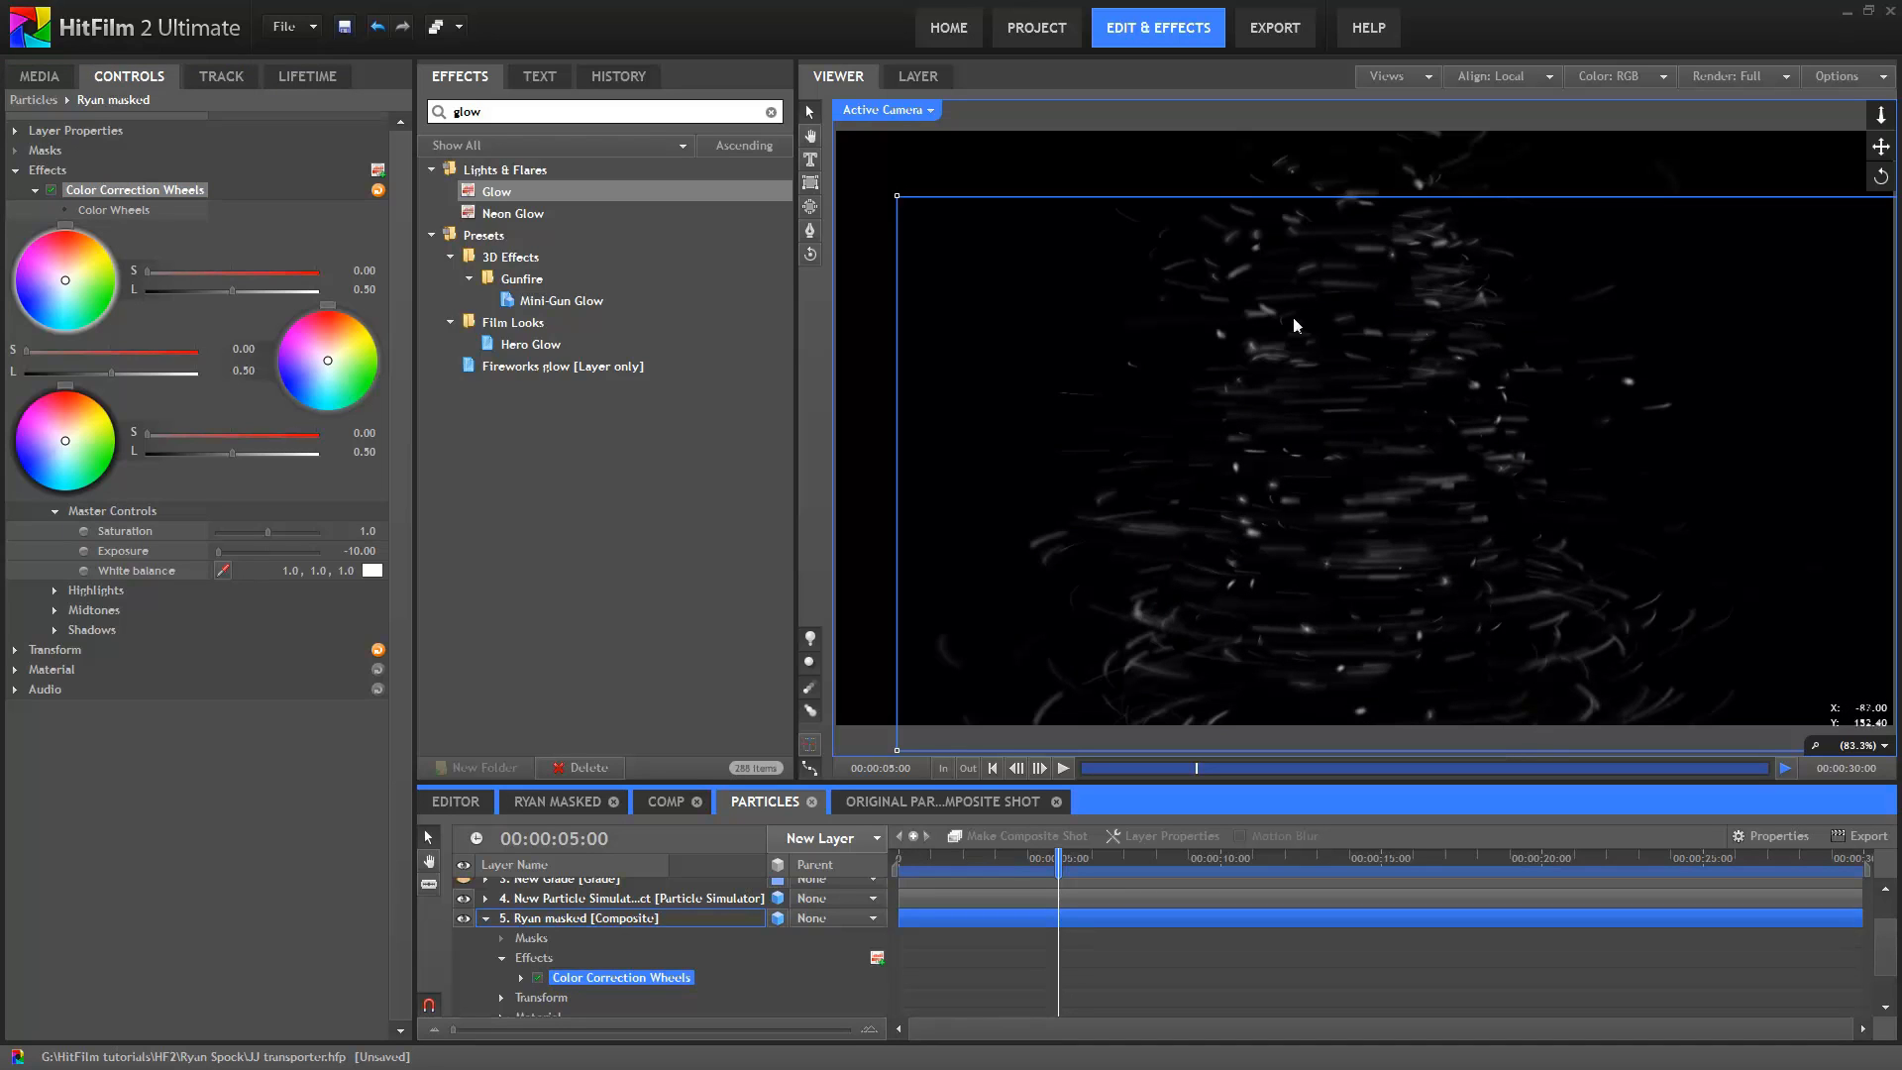
scroll(532, 959, "up", 3)
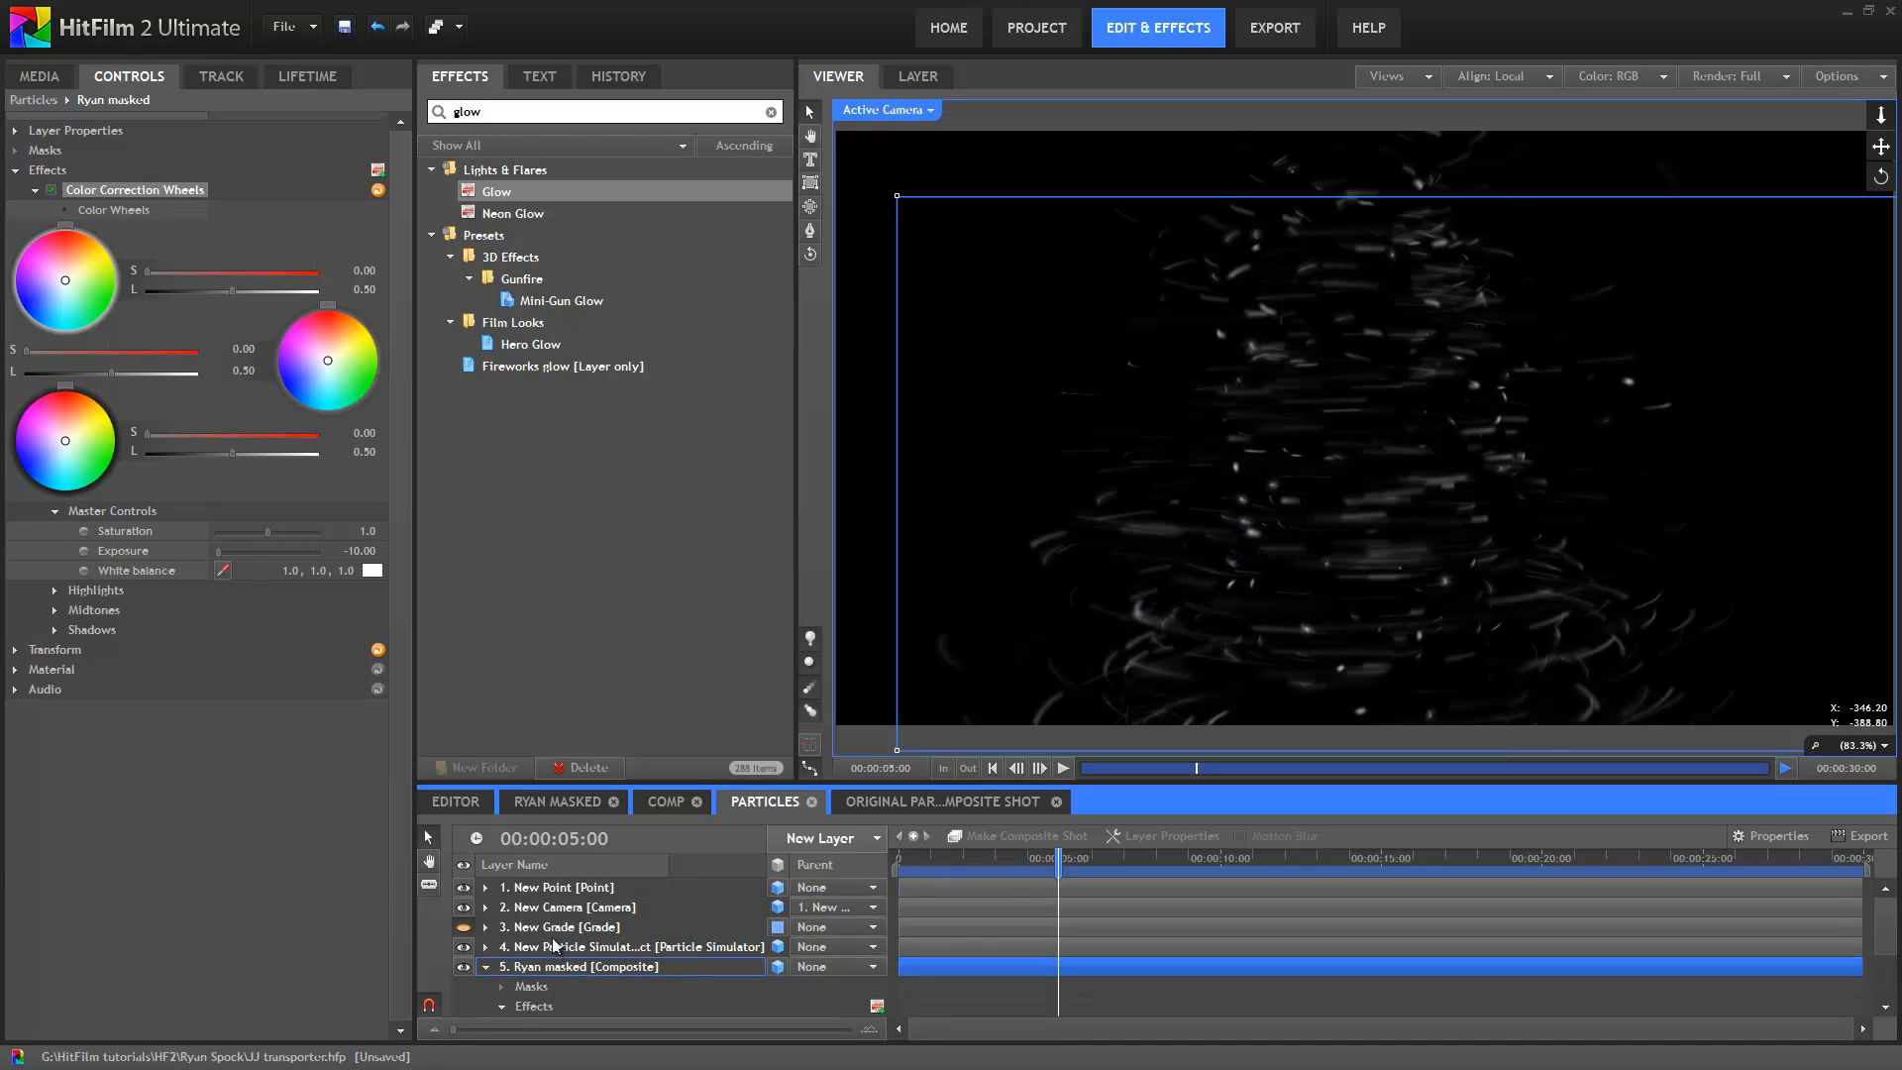
left_click(464, 931)
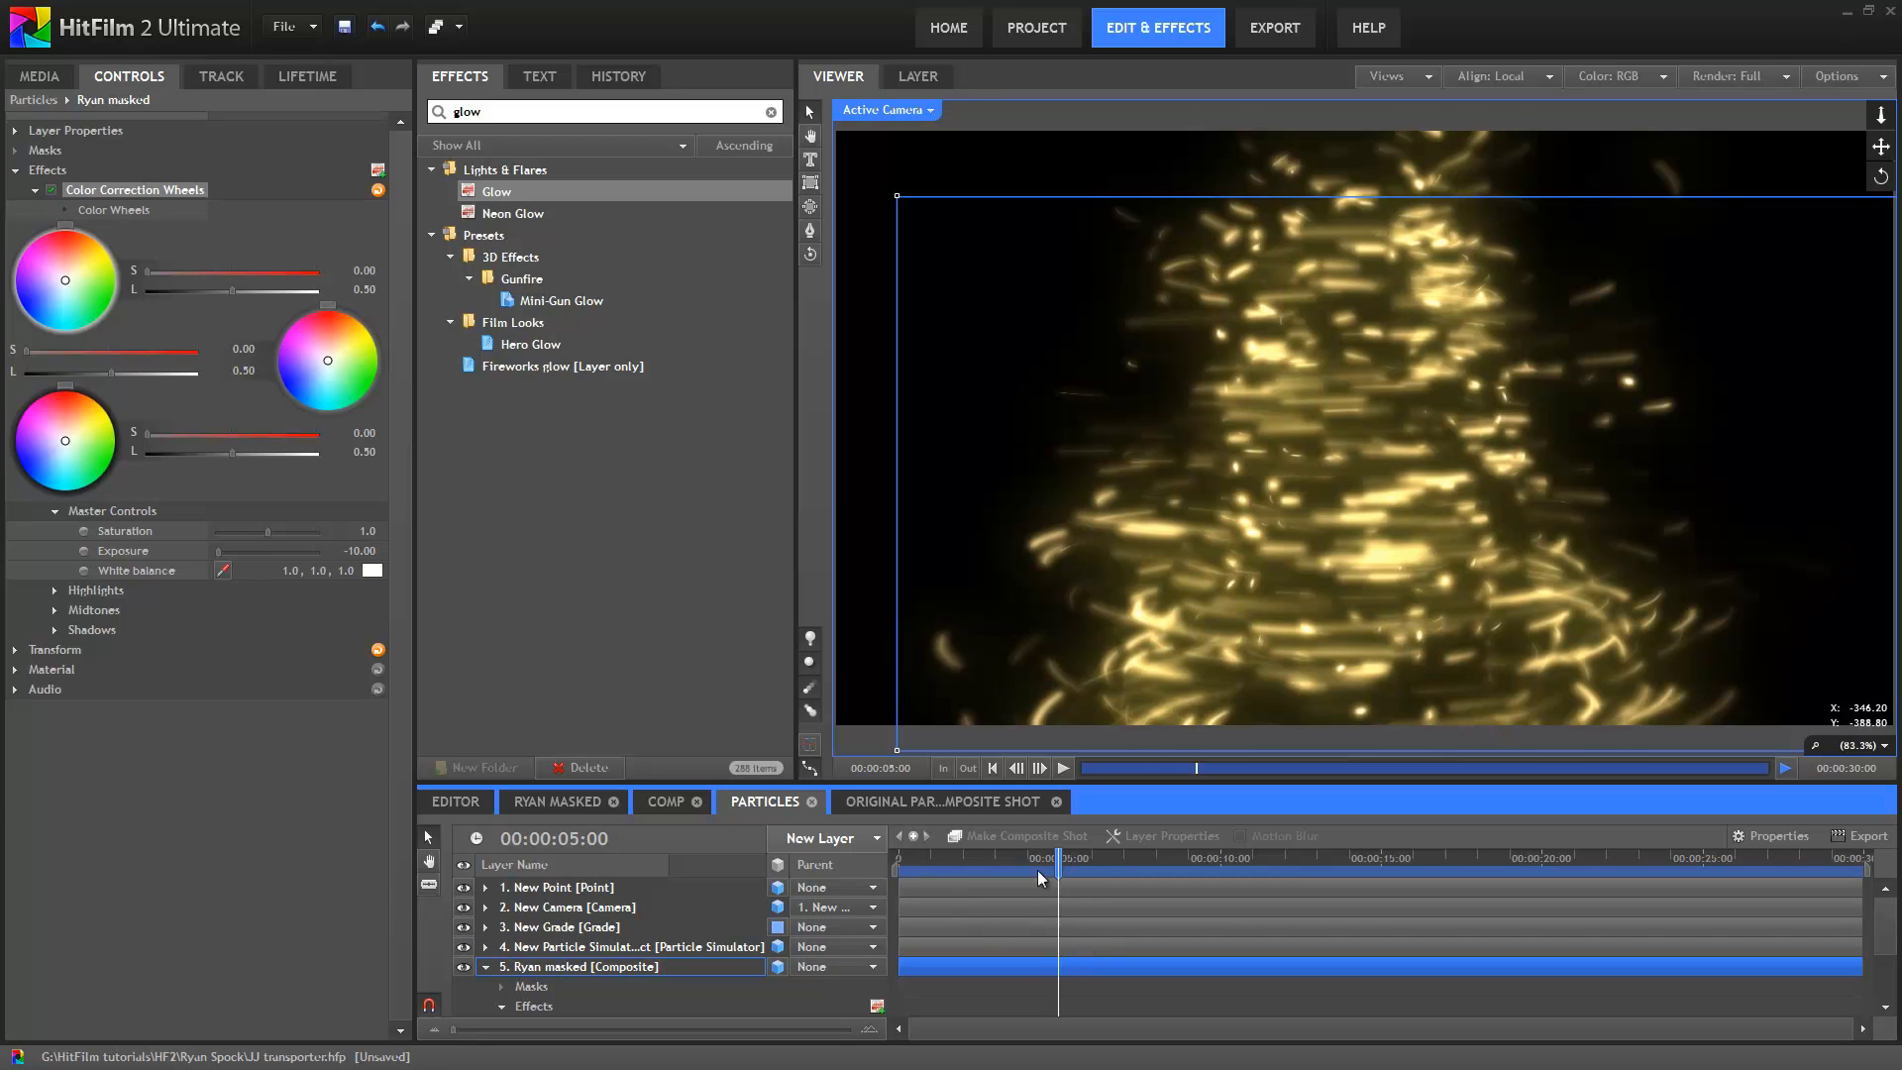
left_click_drag(1057, 859, 1065, 859)
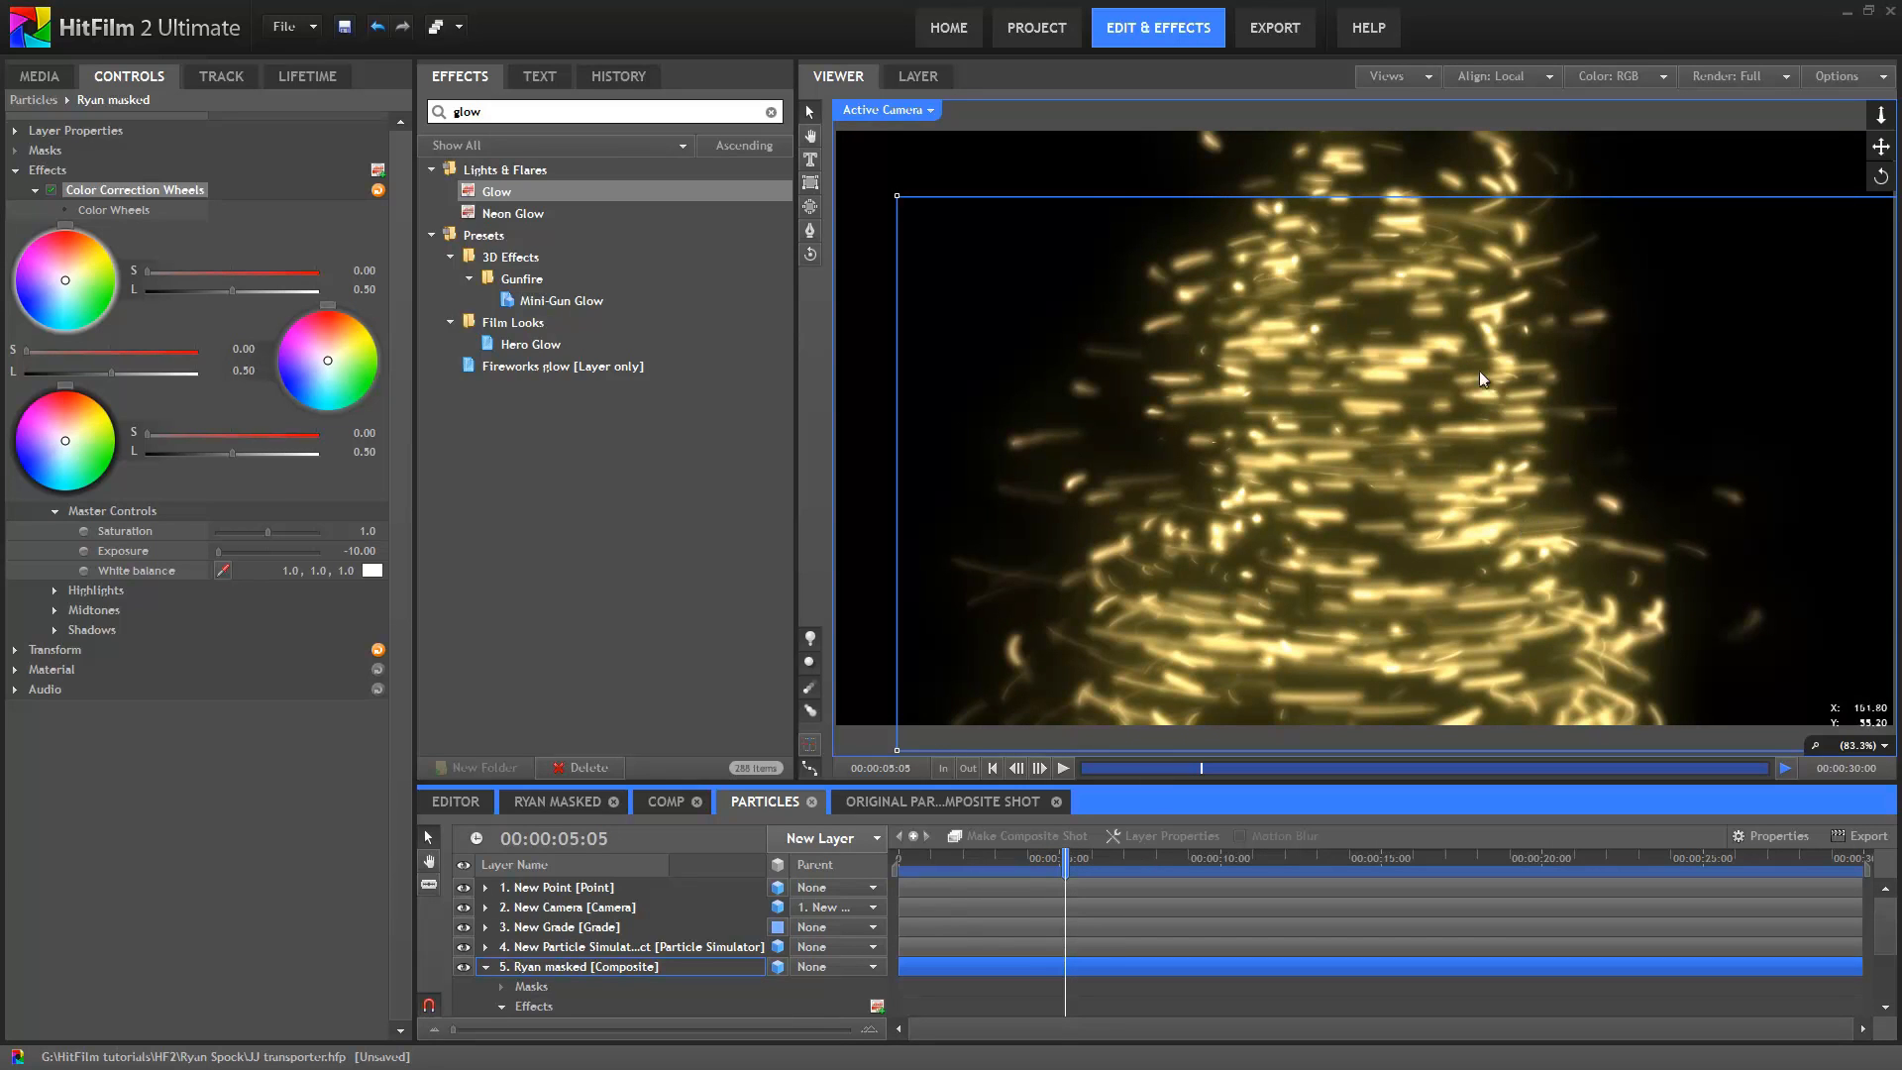
left_click(669, 807)
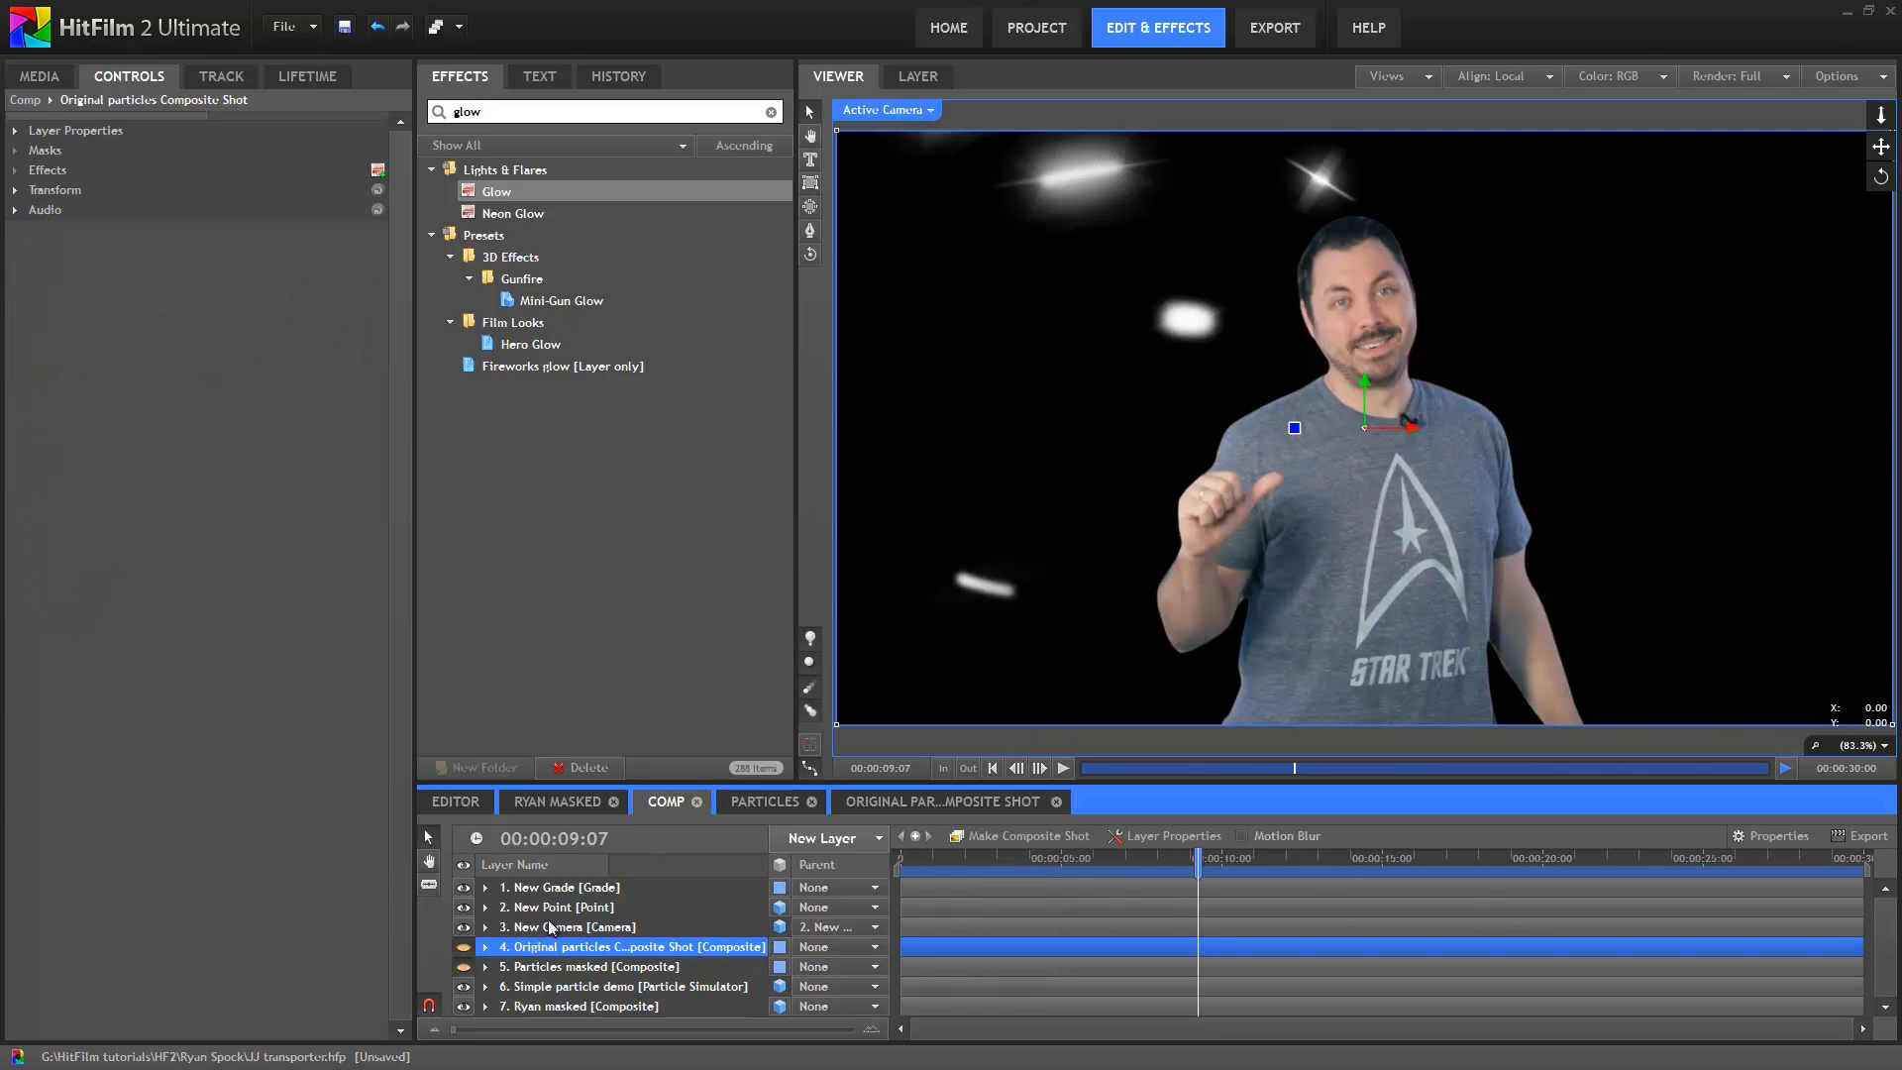
Hide layer 6 and show the Particles masked layer's properties at 00:00:02:02
left_click(464, 987)
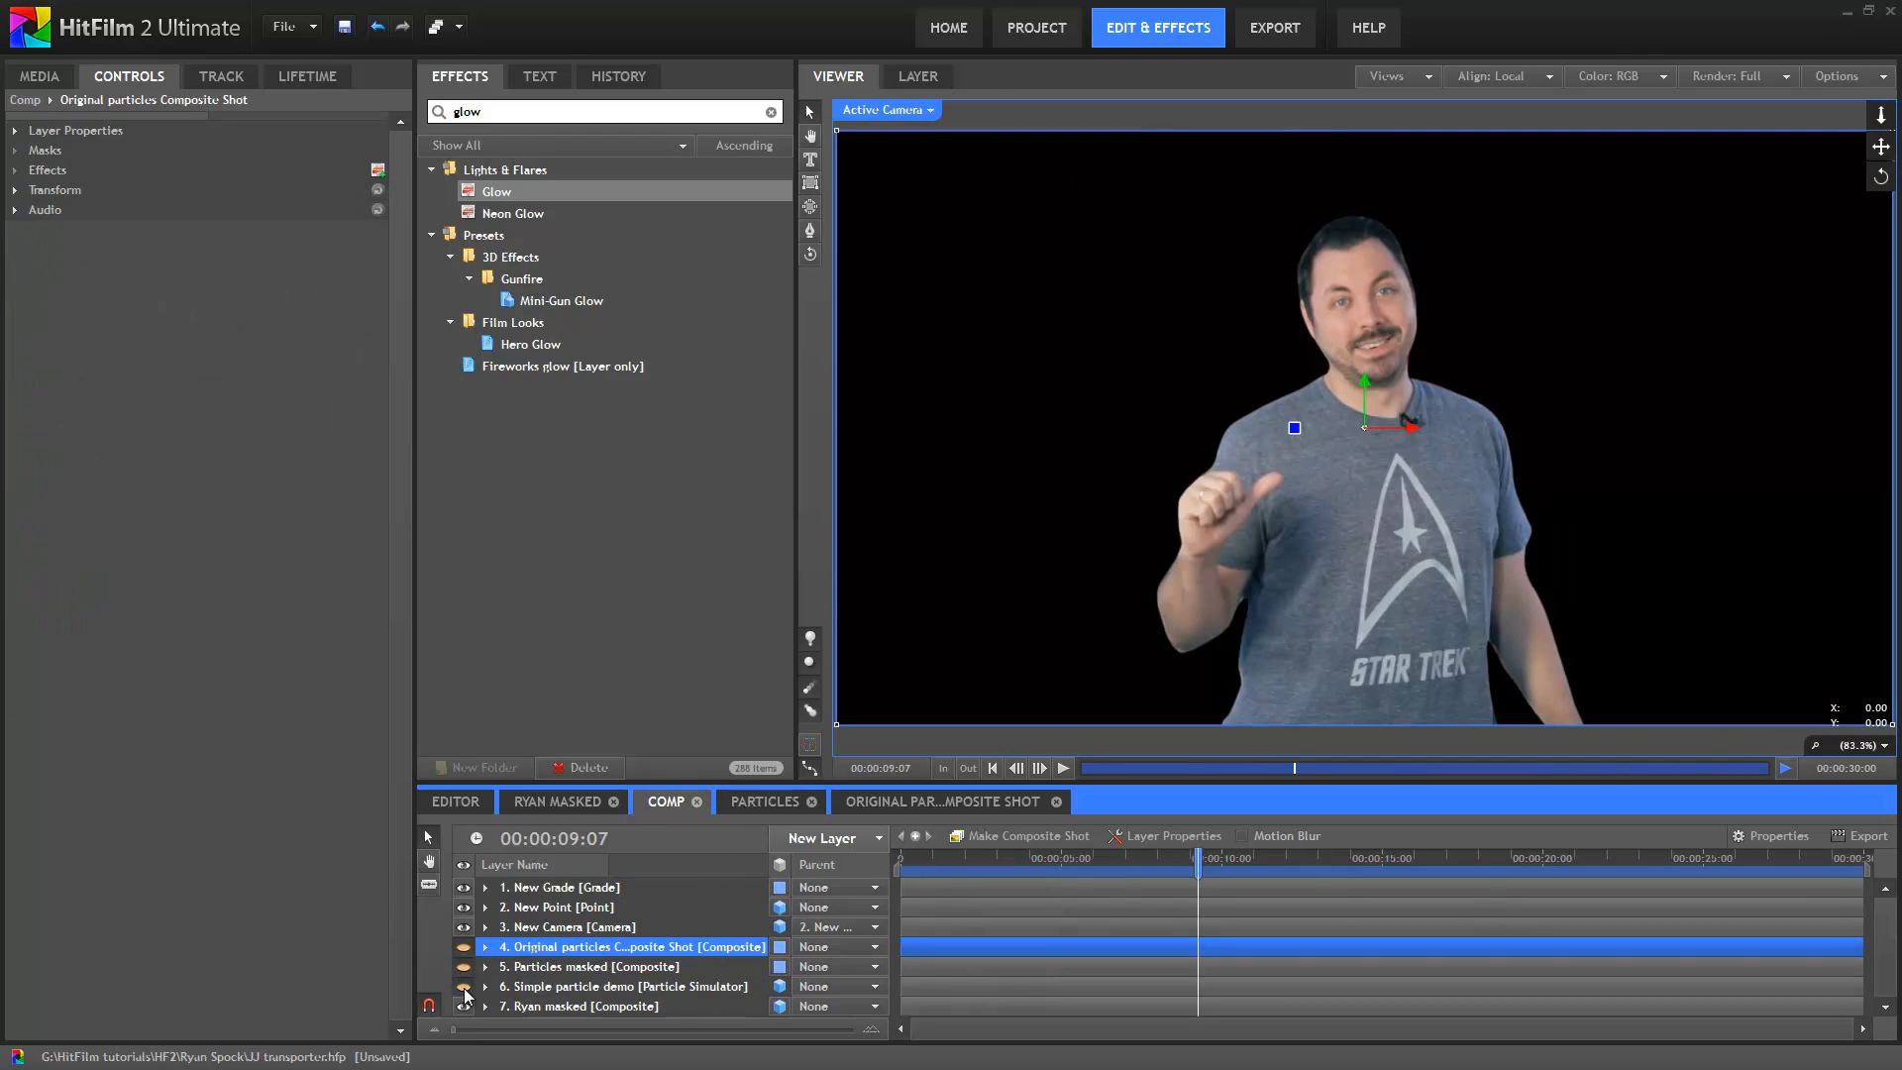
left_click(530, 971)
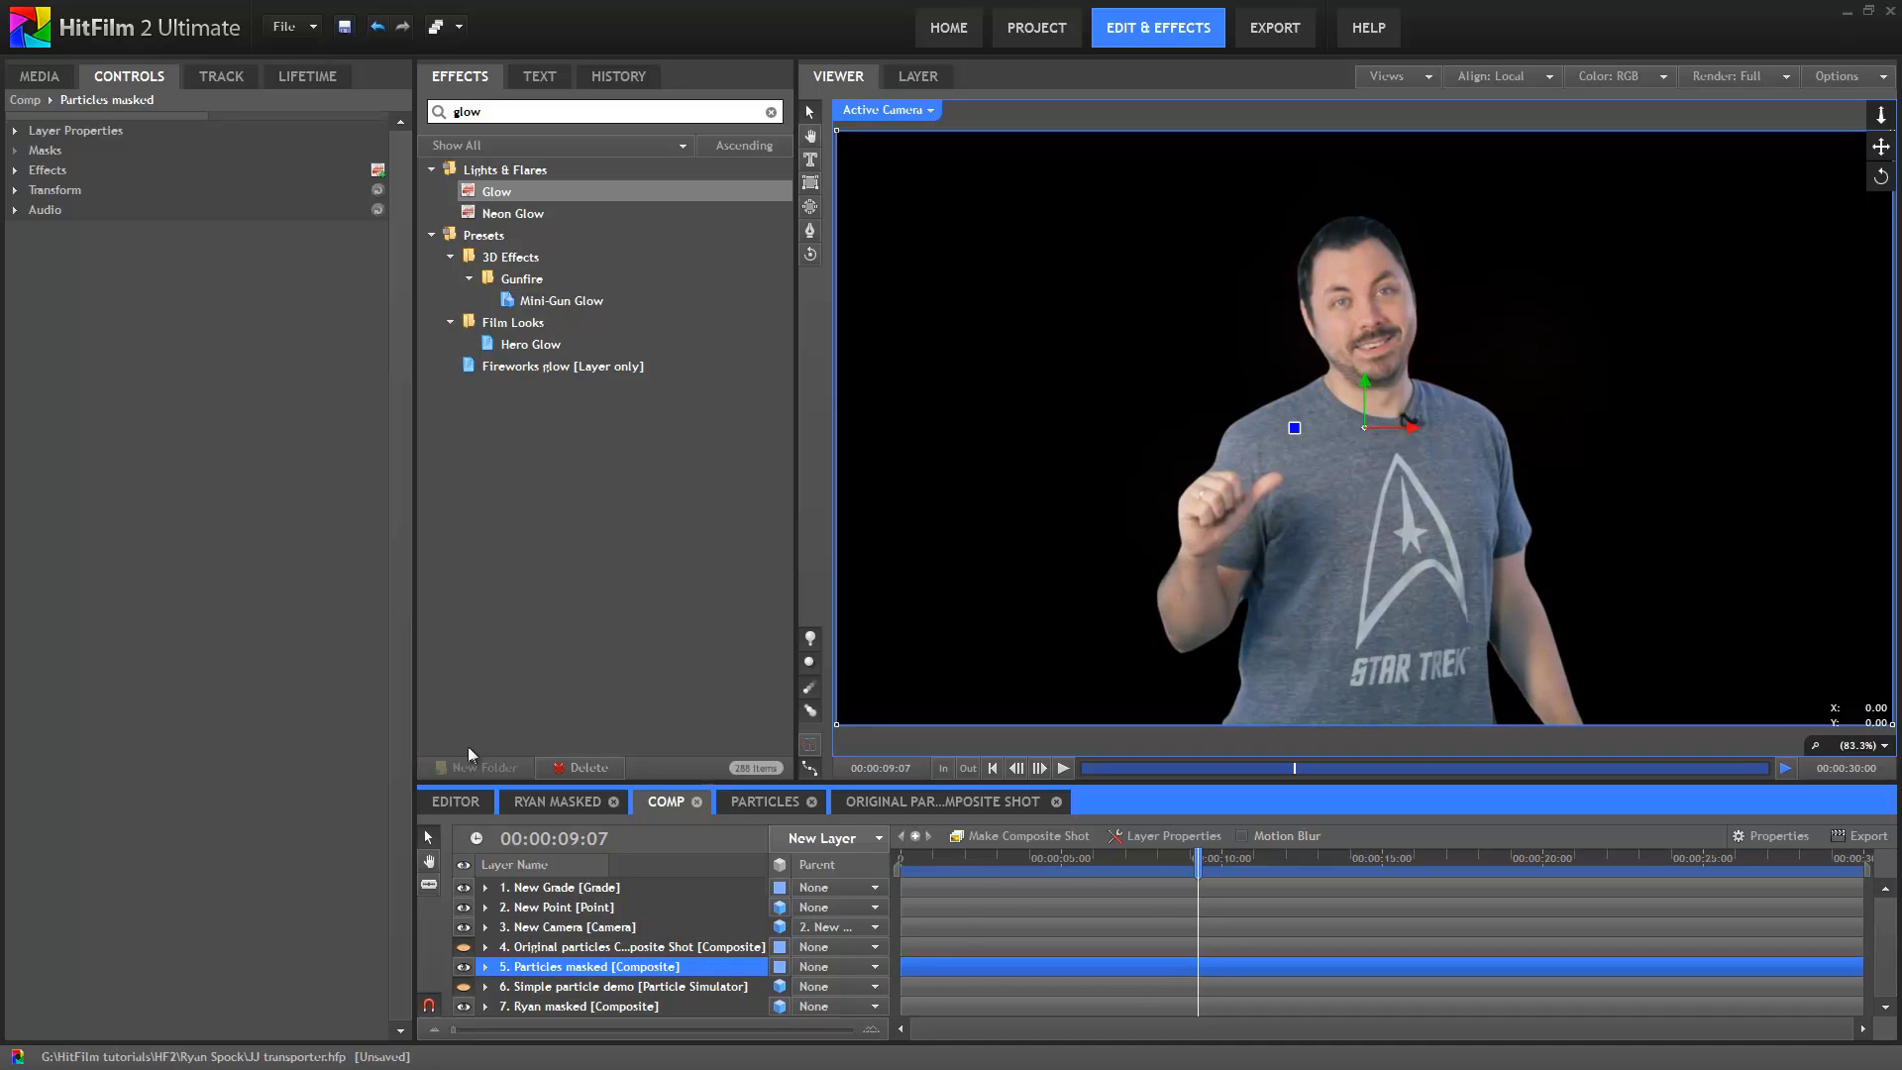
left_click(968, 858)
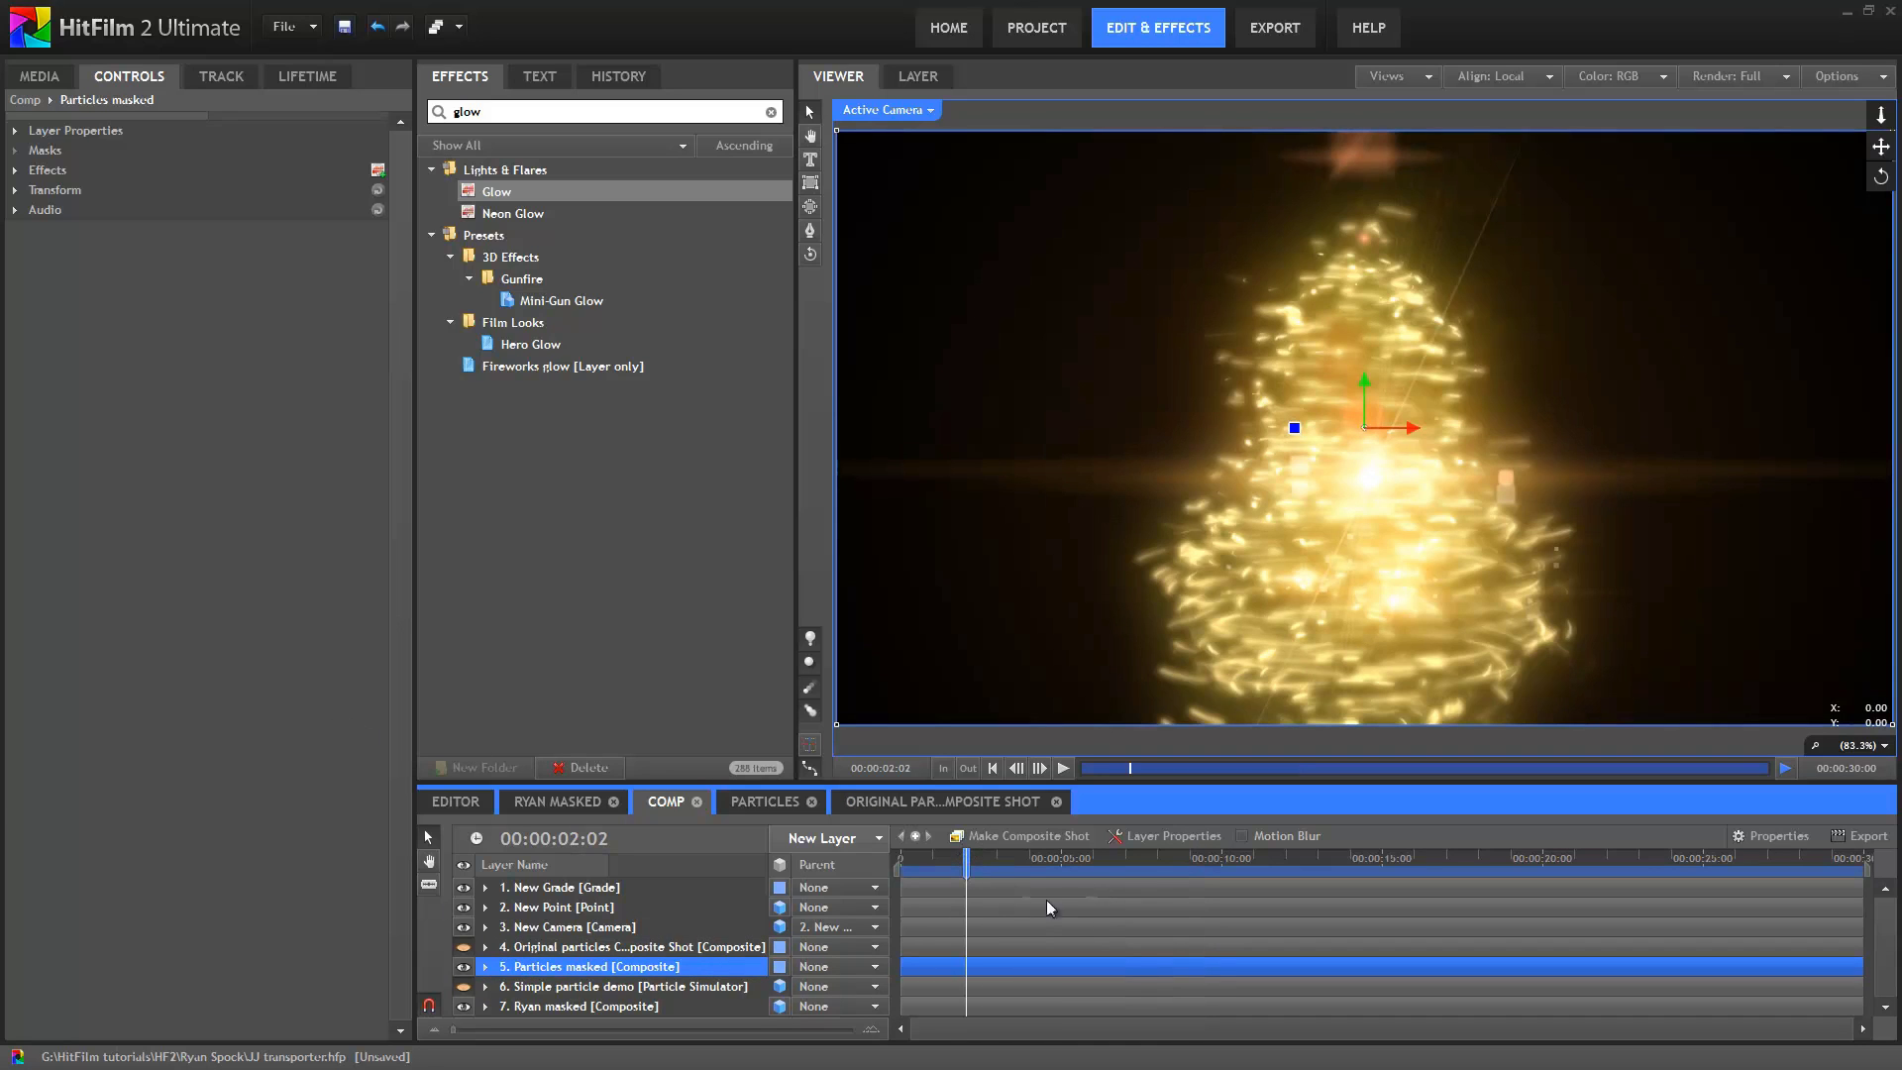
left_click(15, 130)
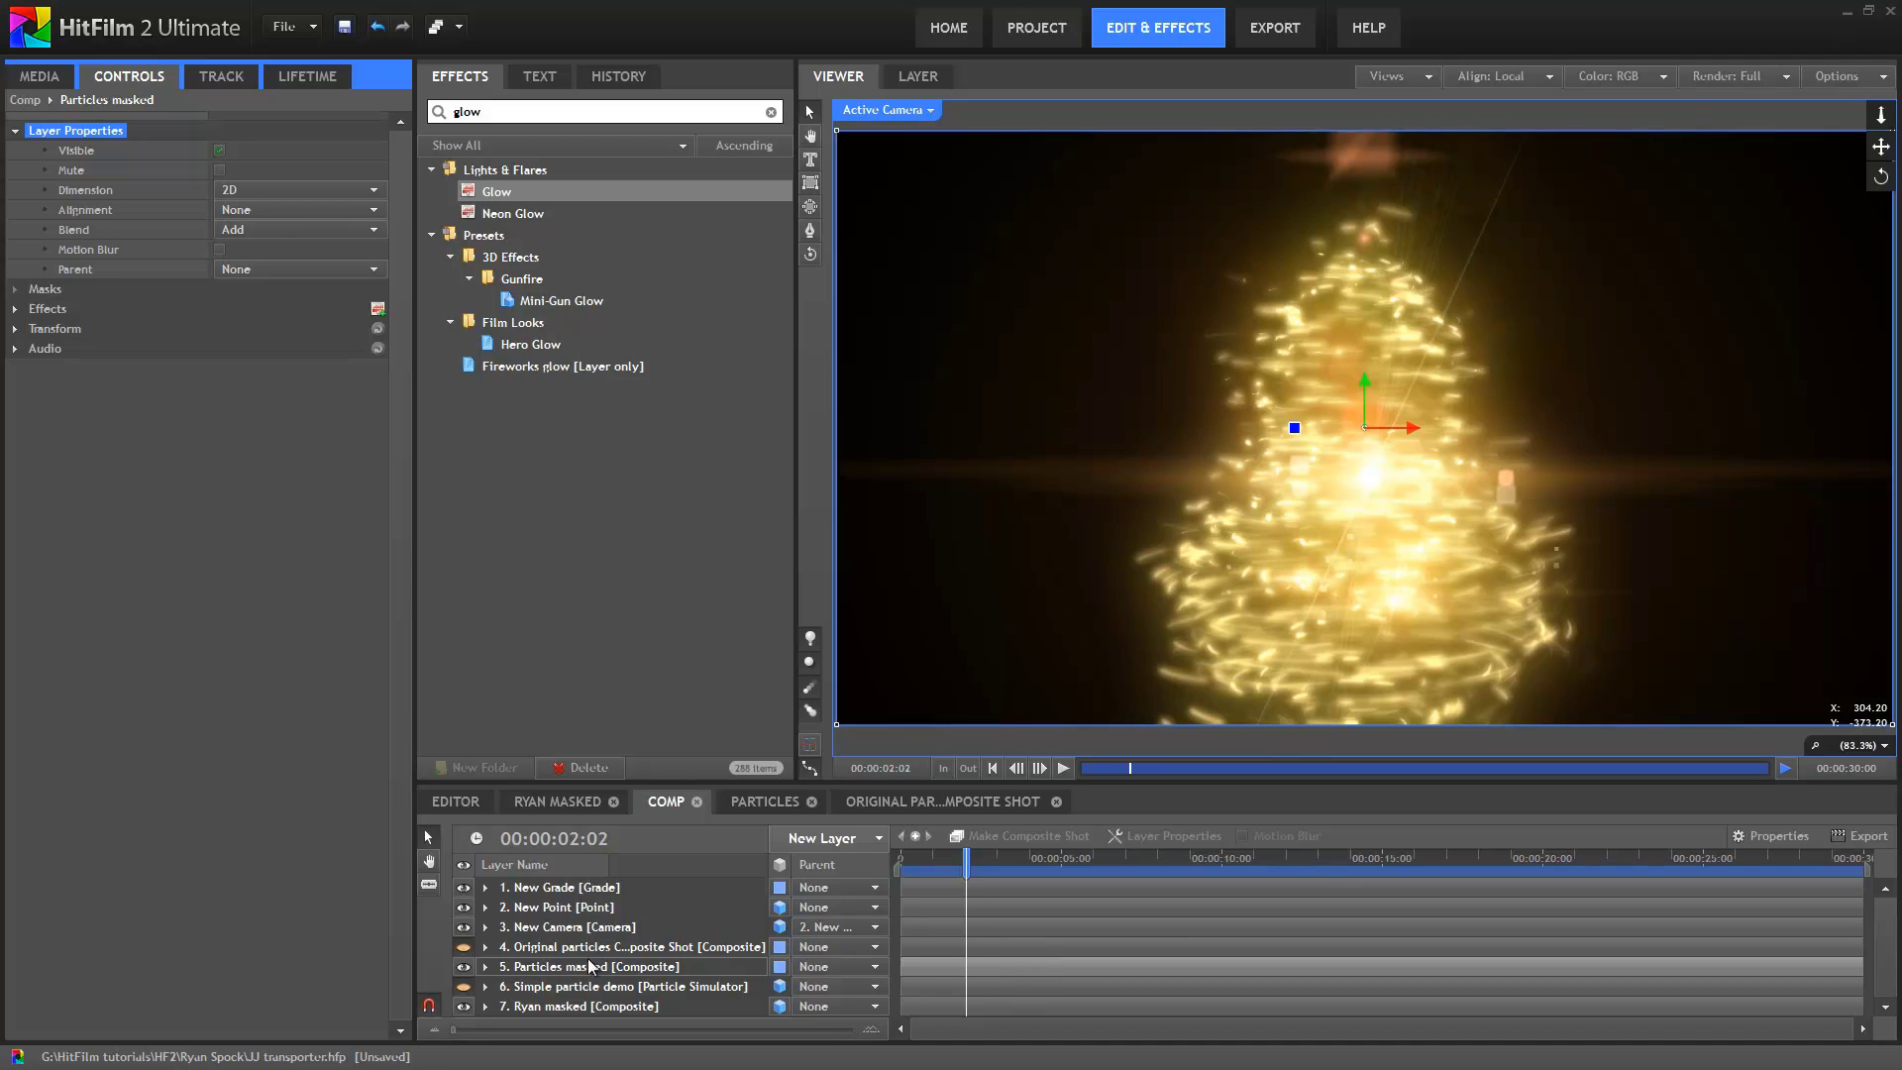
Scrub the Comp forward to watch the golden particles swirl behind the presenter, around 00:00:06:16
left_click_drag(980, 854, 1112, 900)
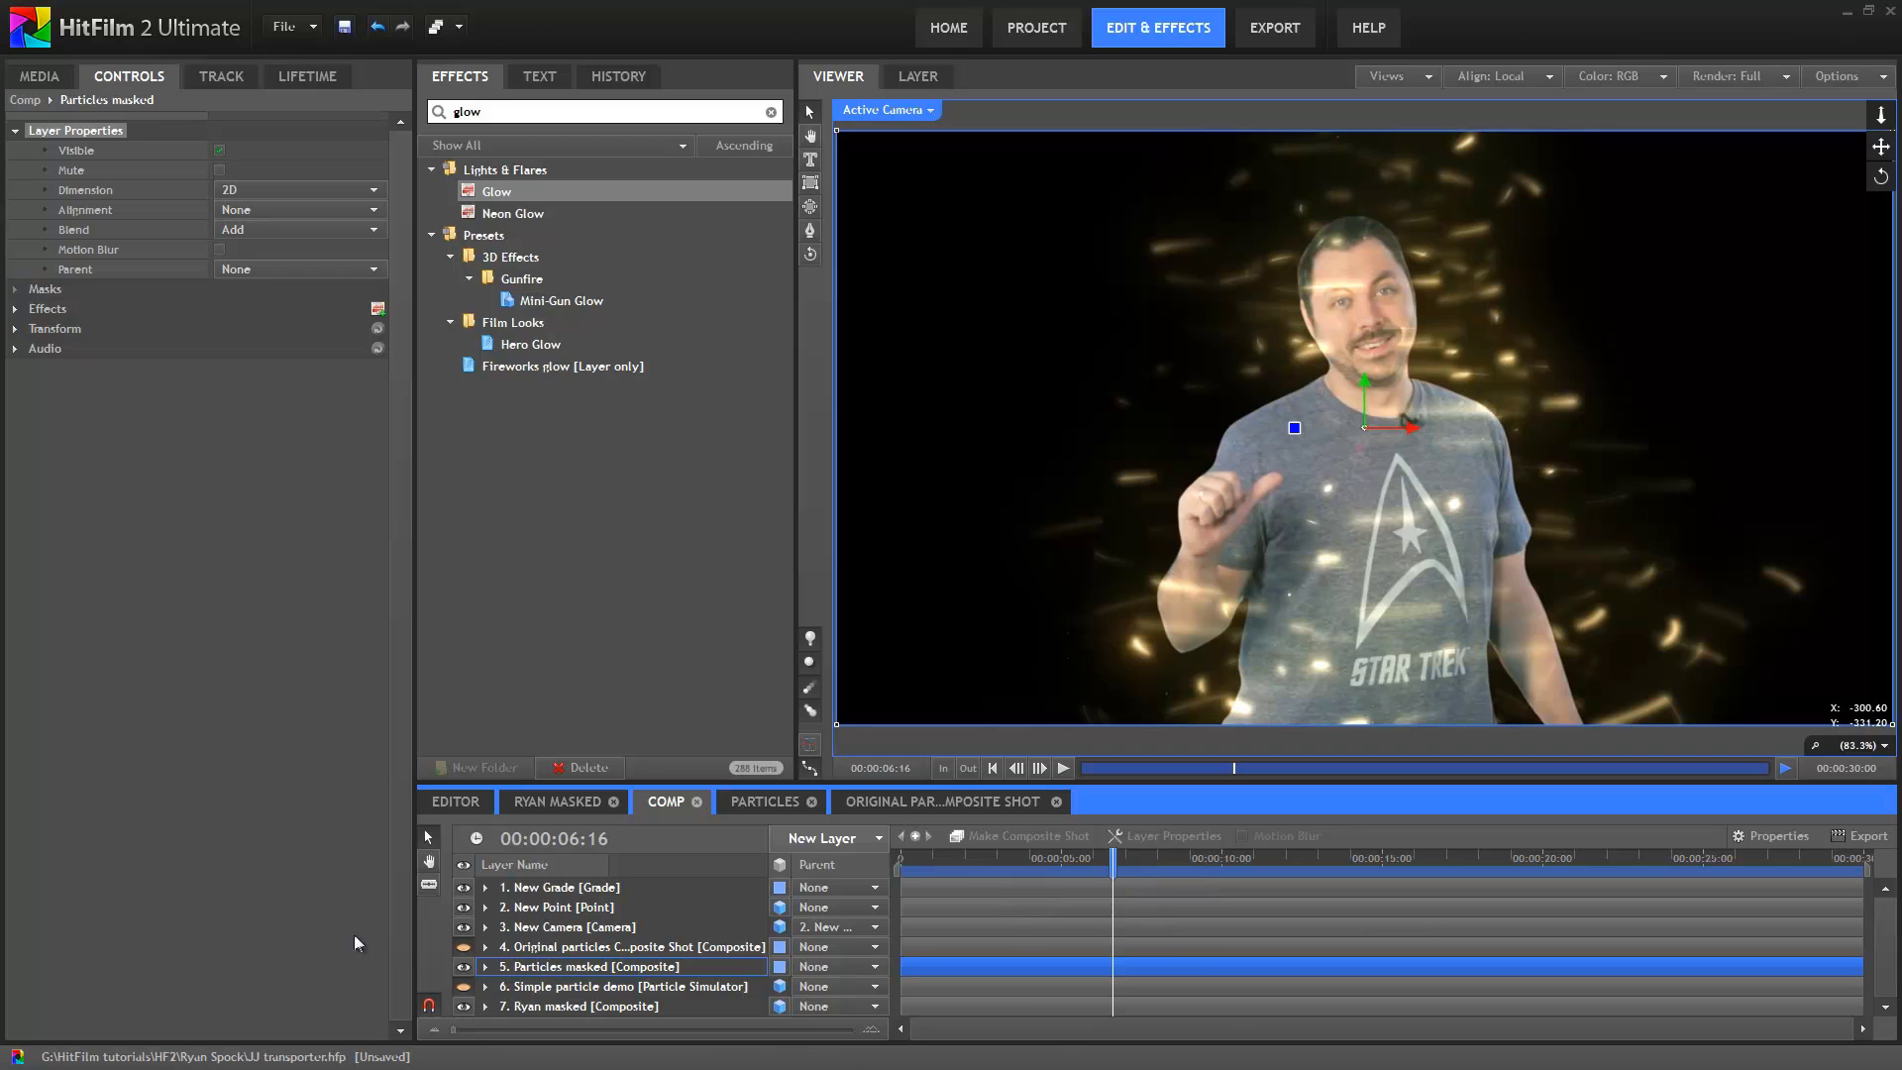
Show Auto Light Flares on the Particles masked layer, then scrub the ruler to about 00:00:07:09
left_click(16, 309)
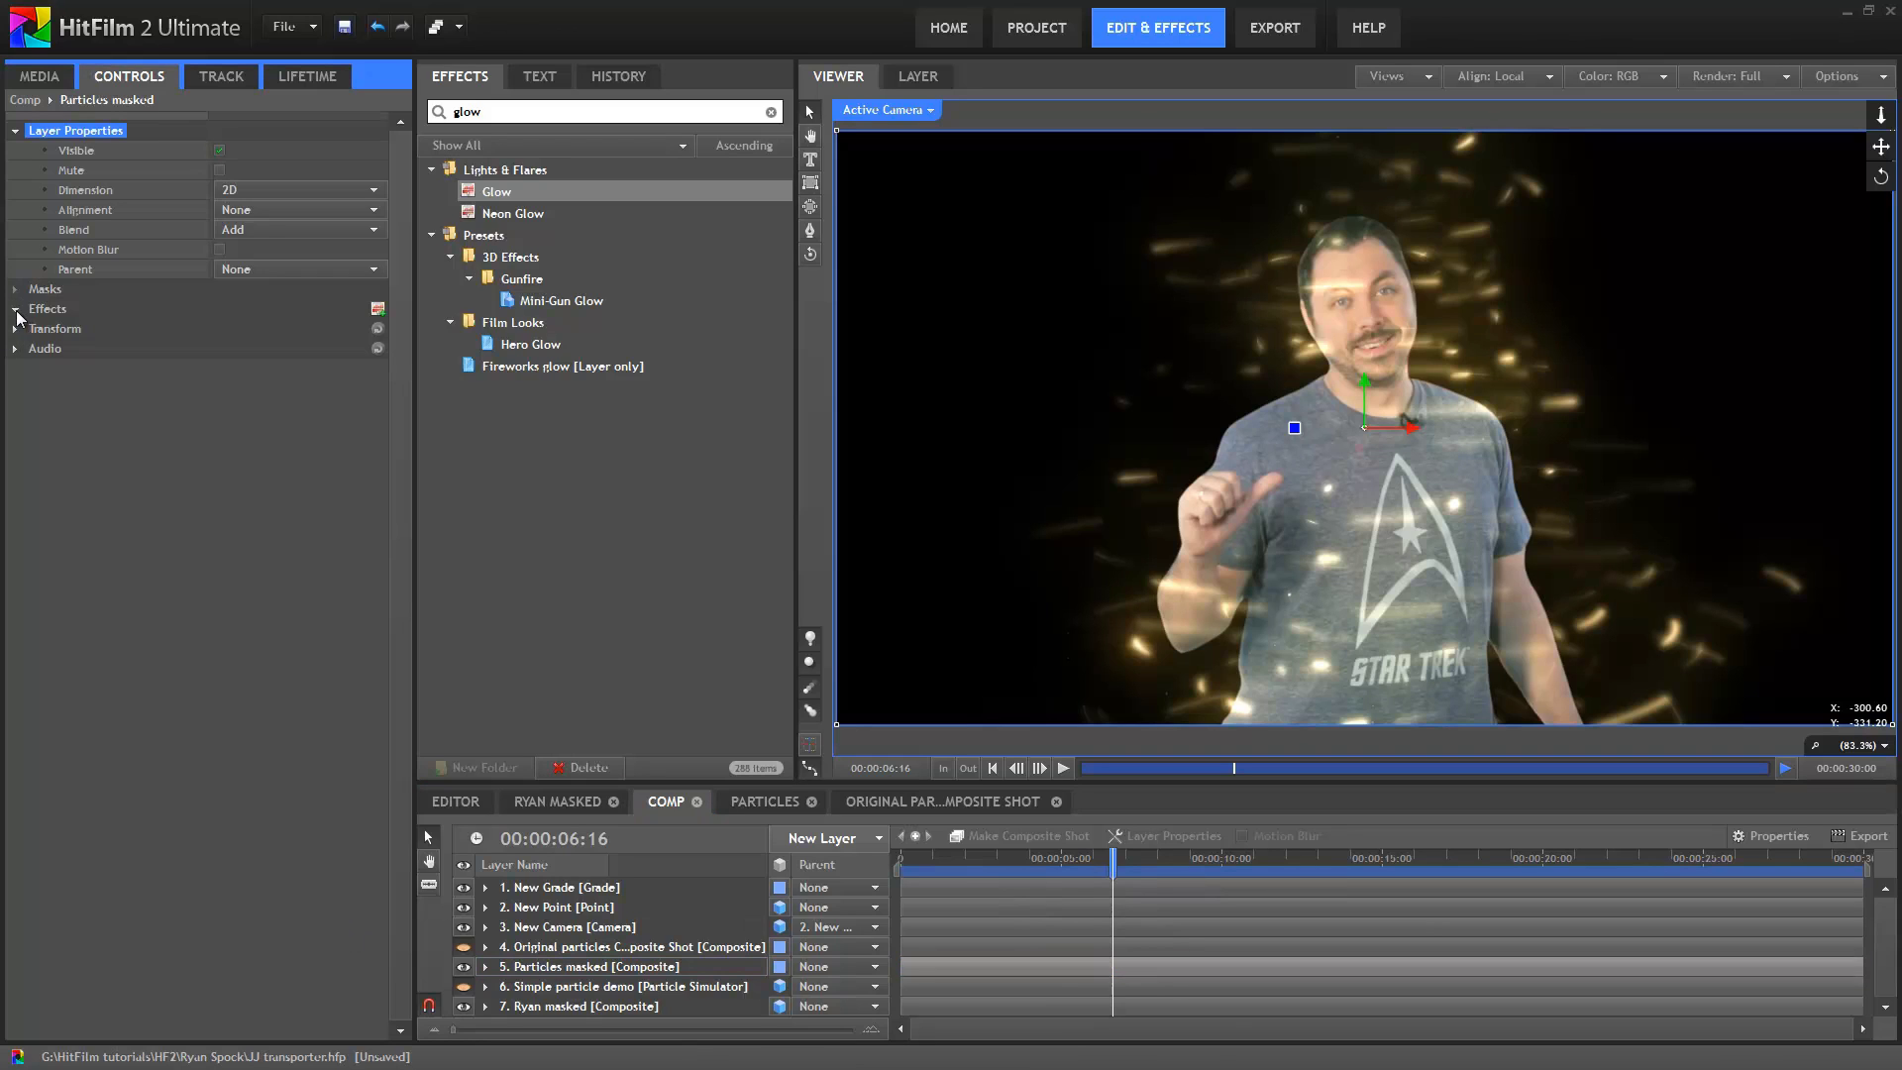
left_click(959, 858)
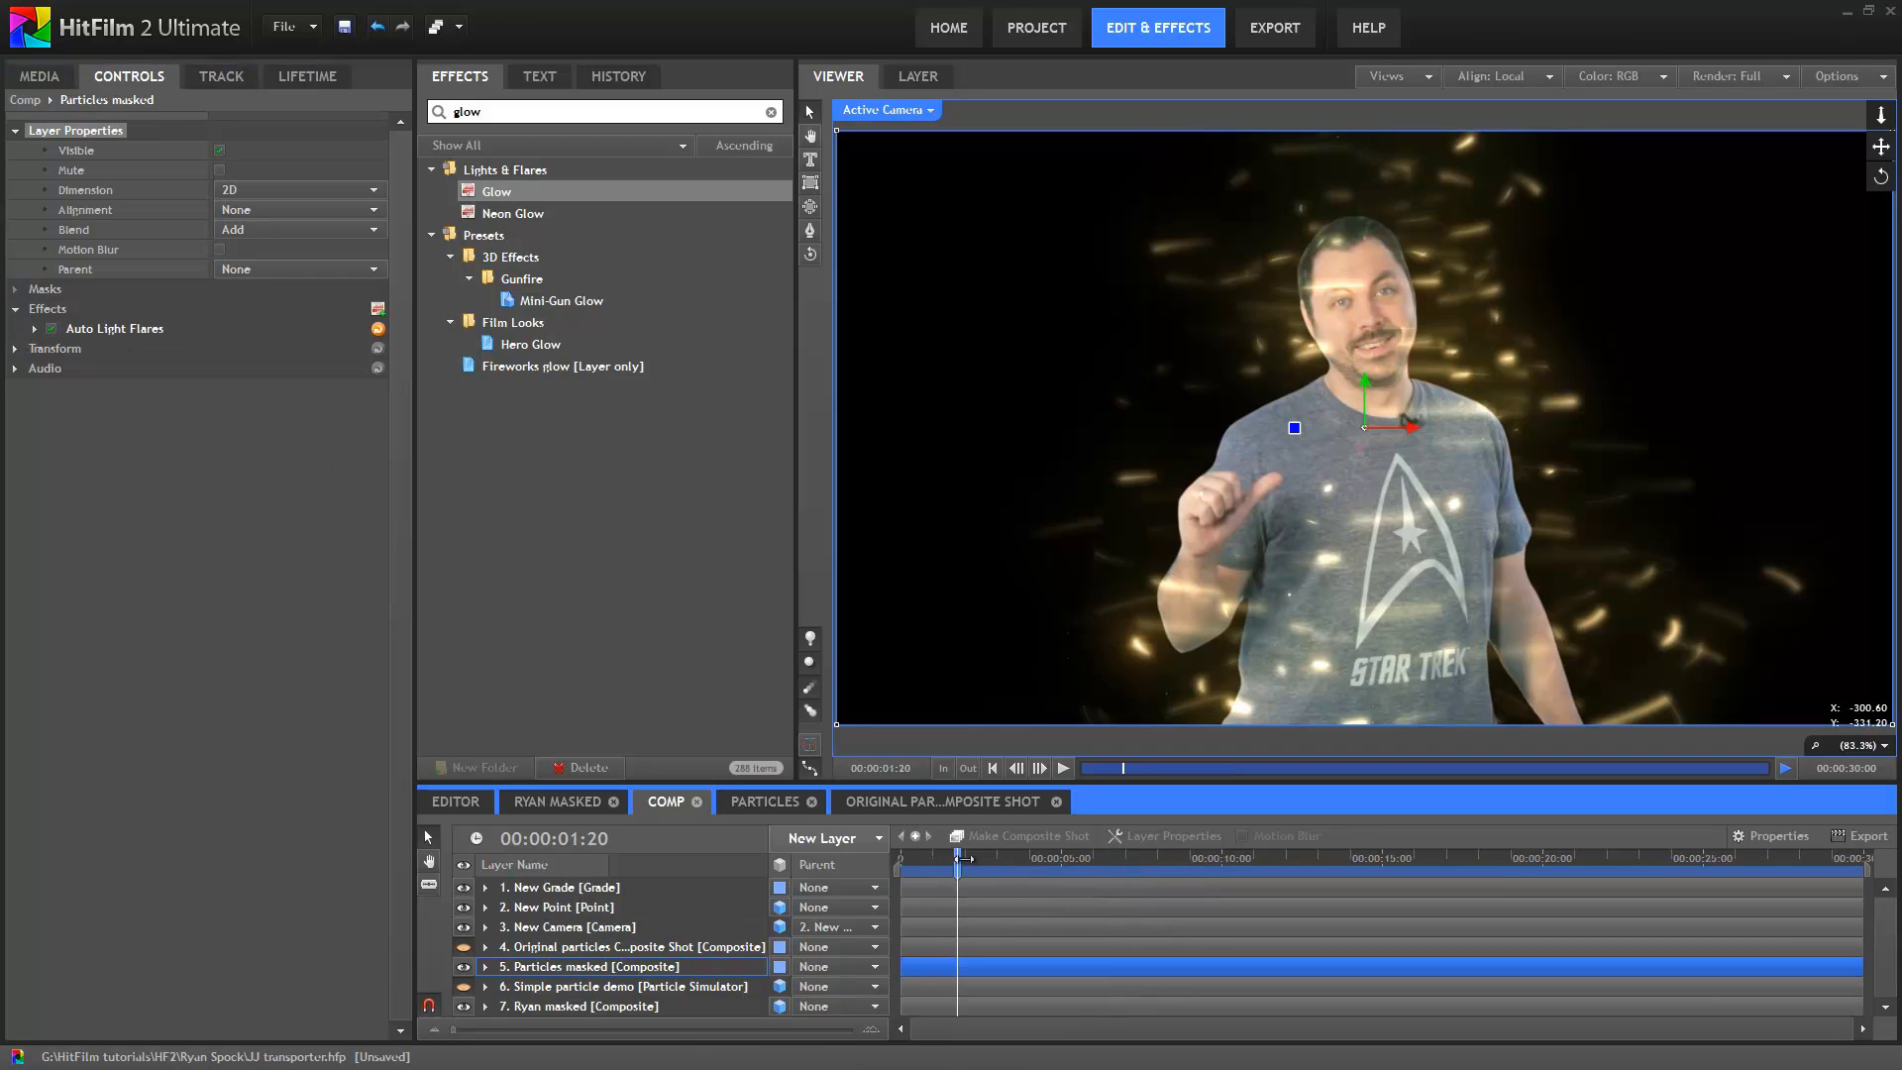
left_click(981, 859)
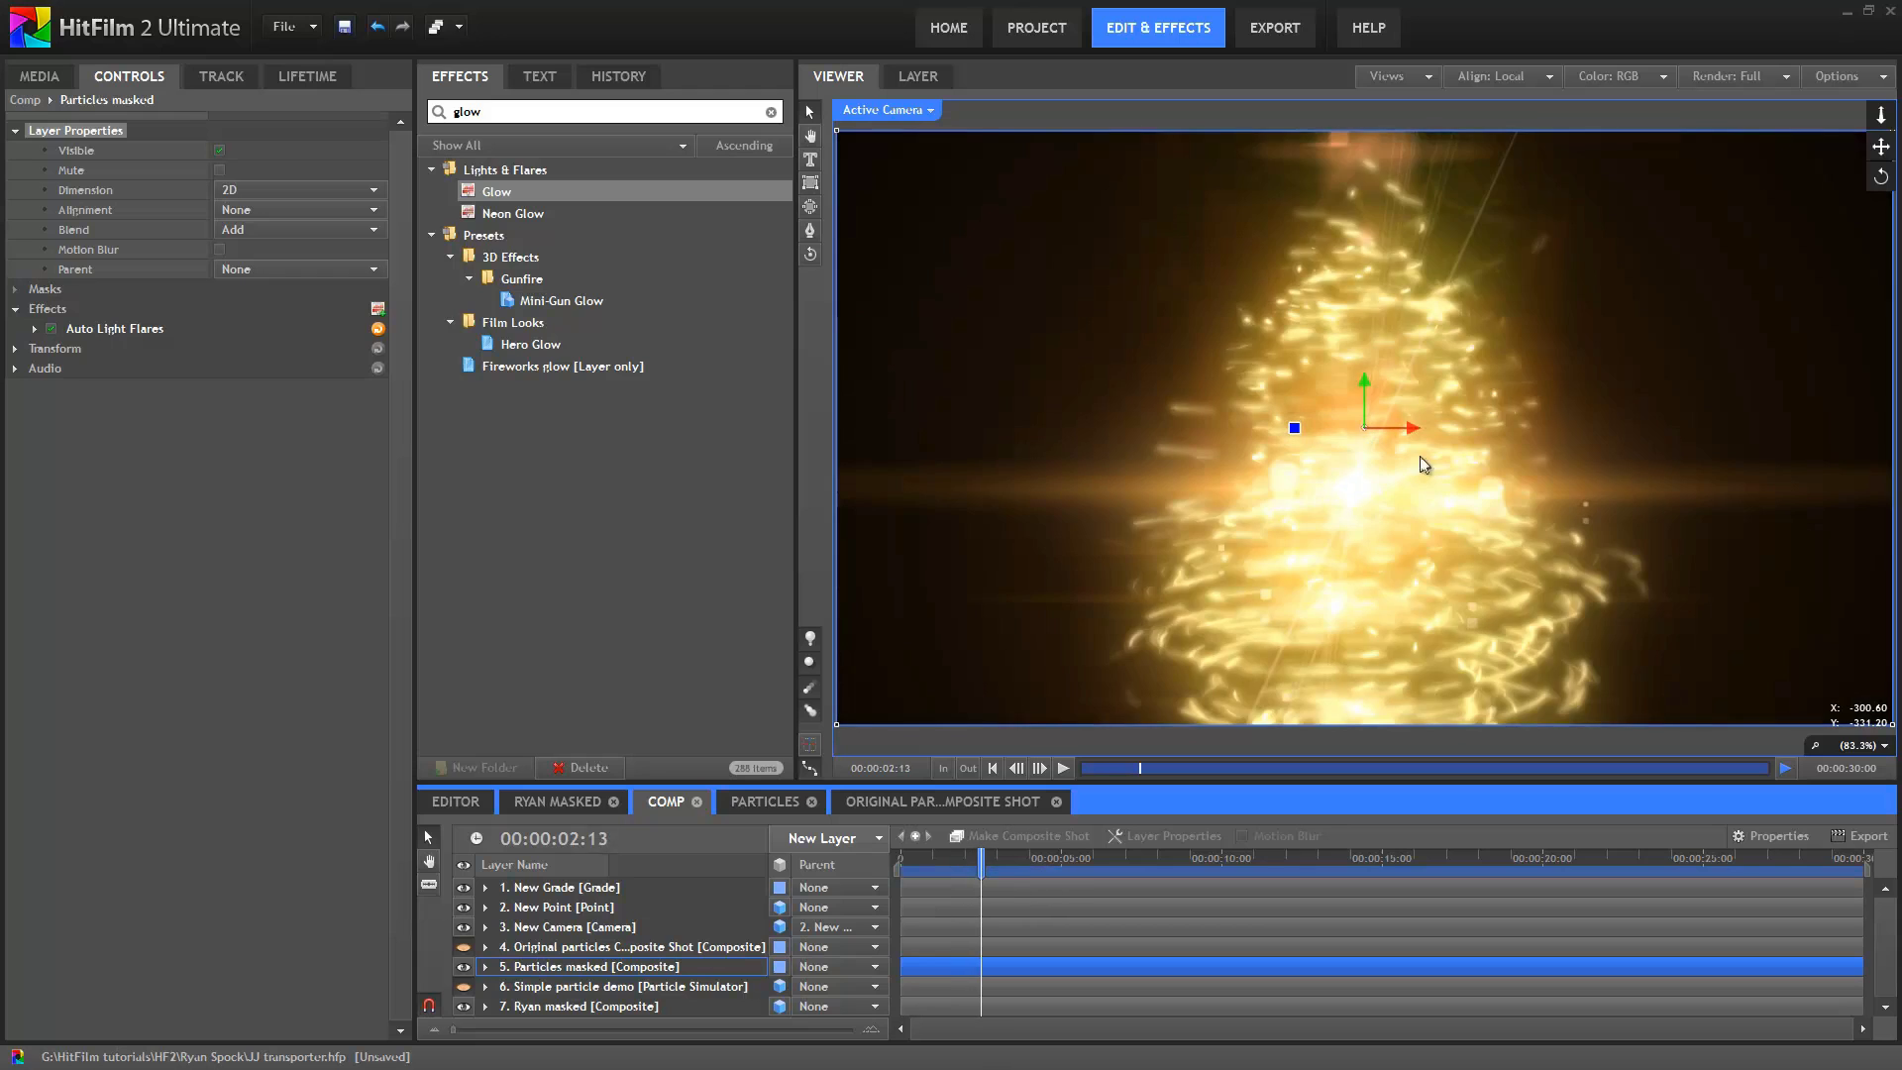
left_click(1095, 859)
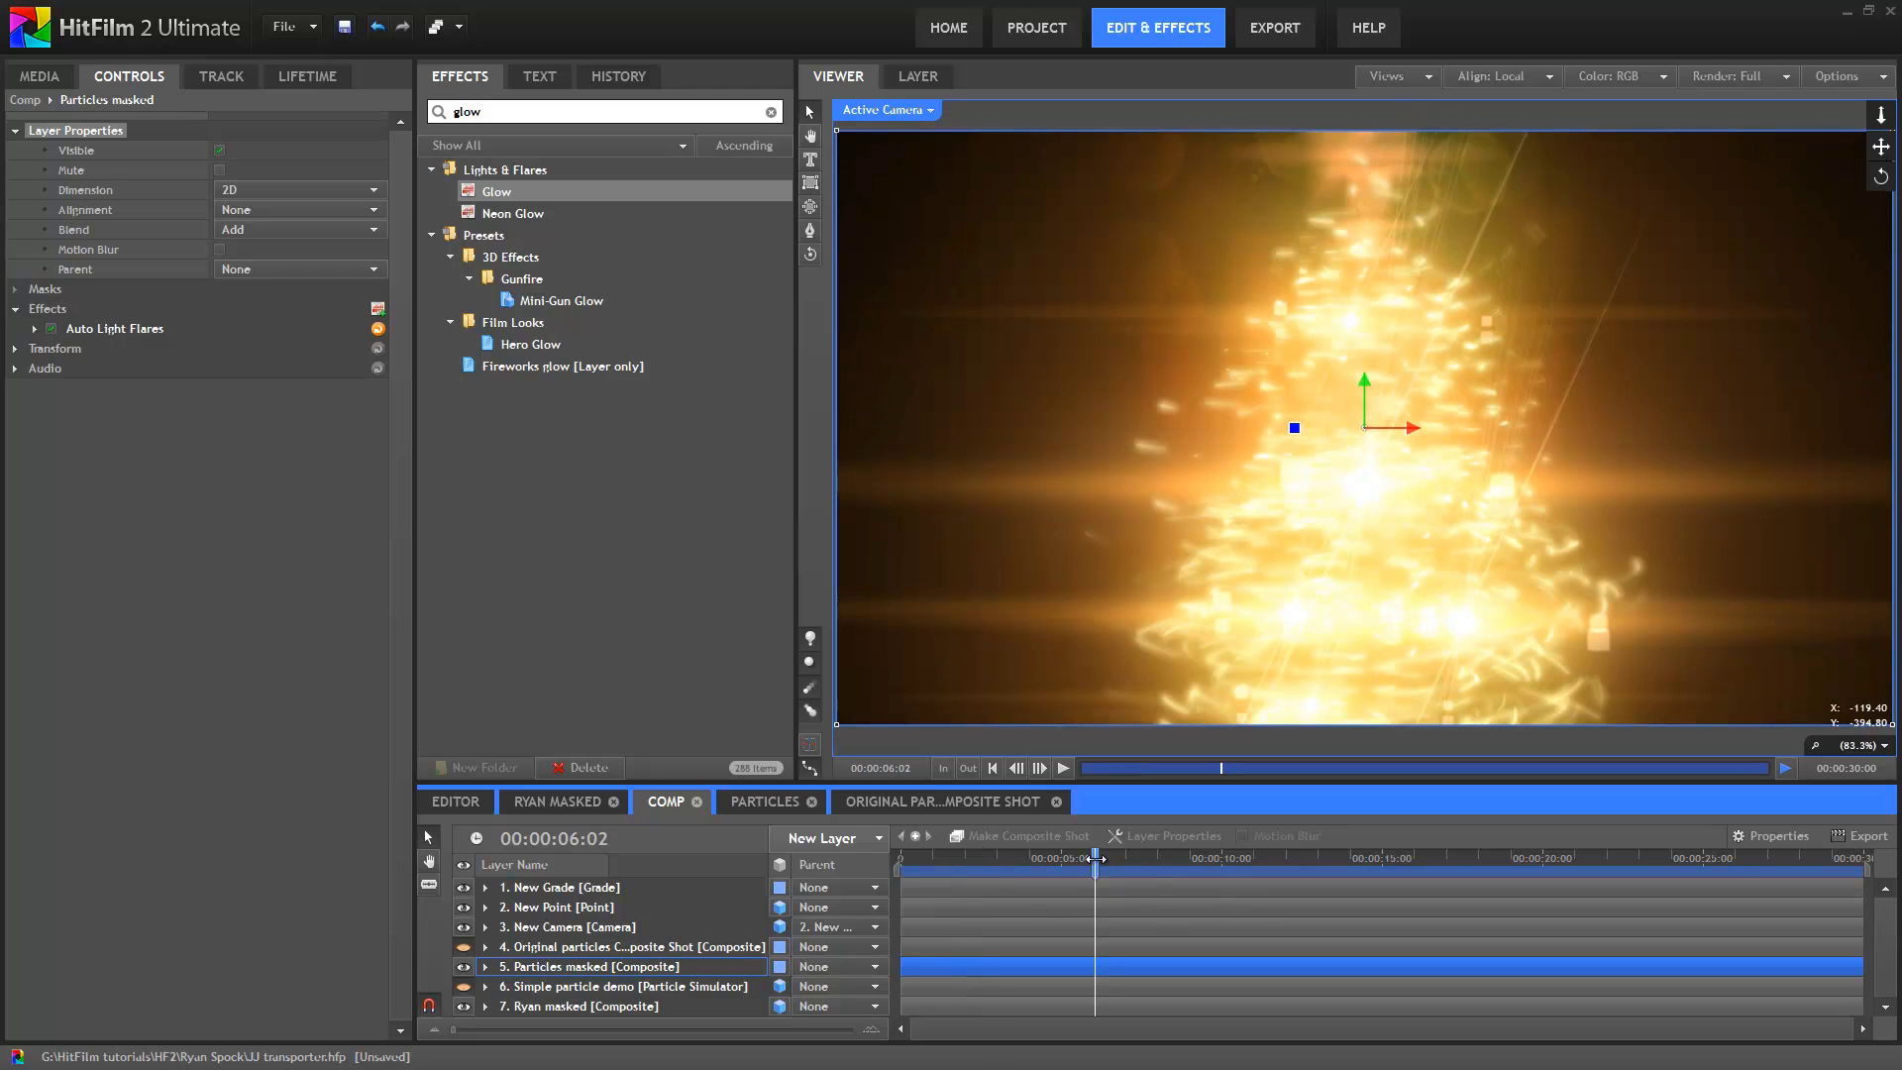
mouse_move(1100, 859)
left_mouse_down()
mouse_move(1149, 872)
mouse_move(1121, 881)
left_mouse_up()
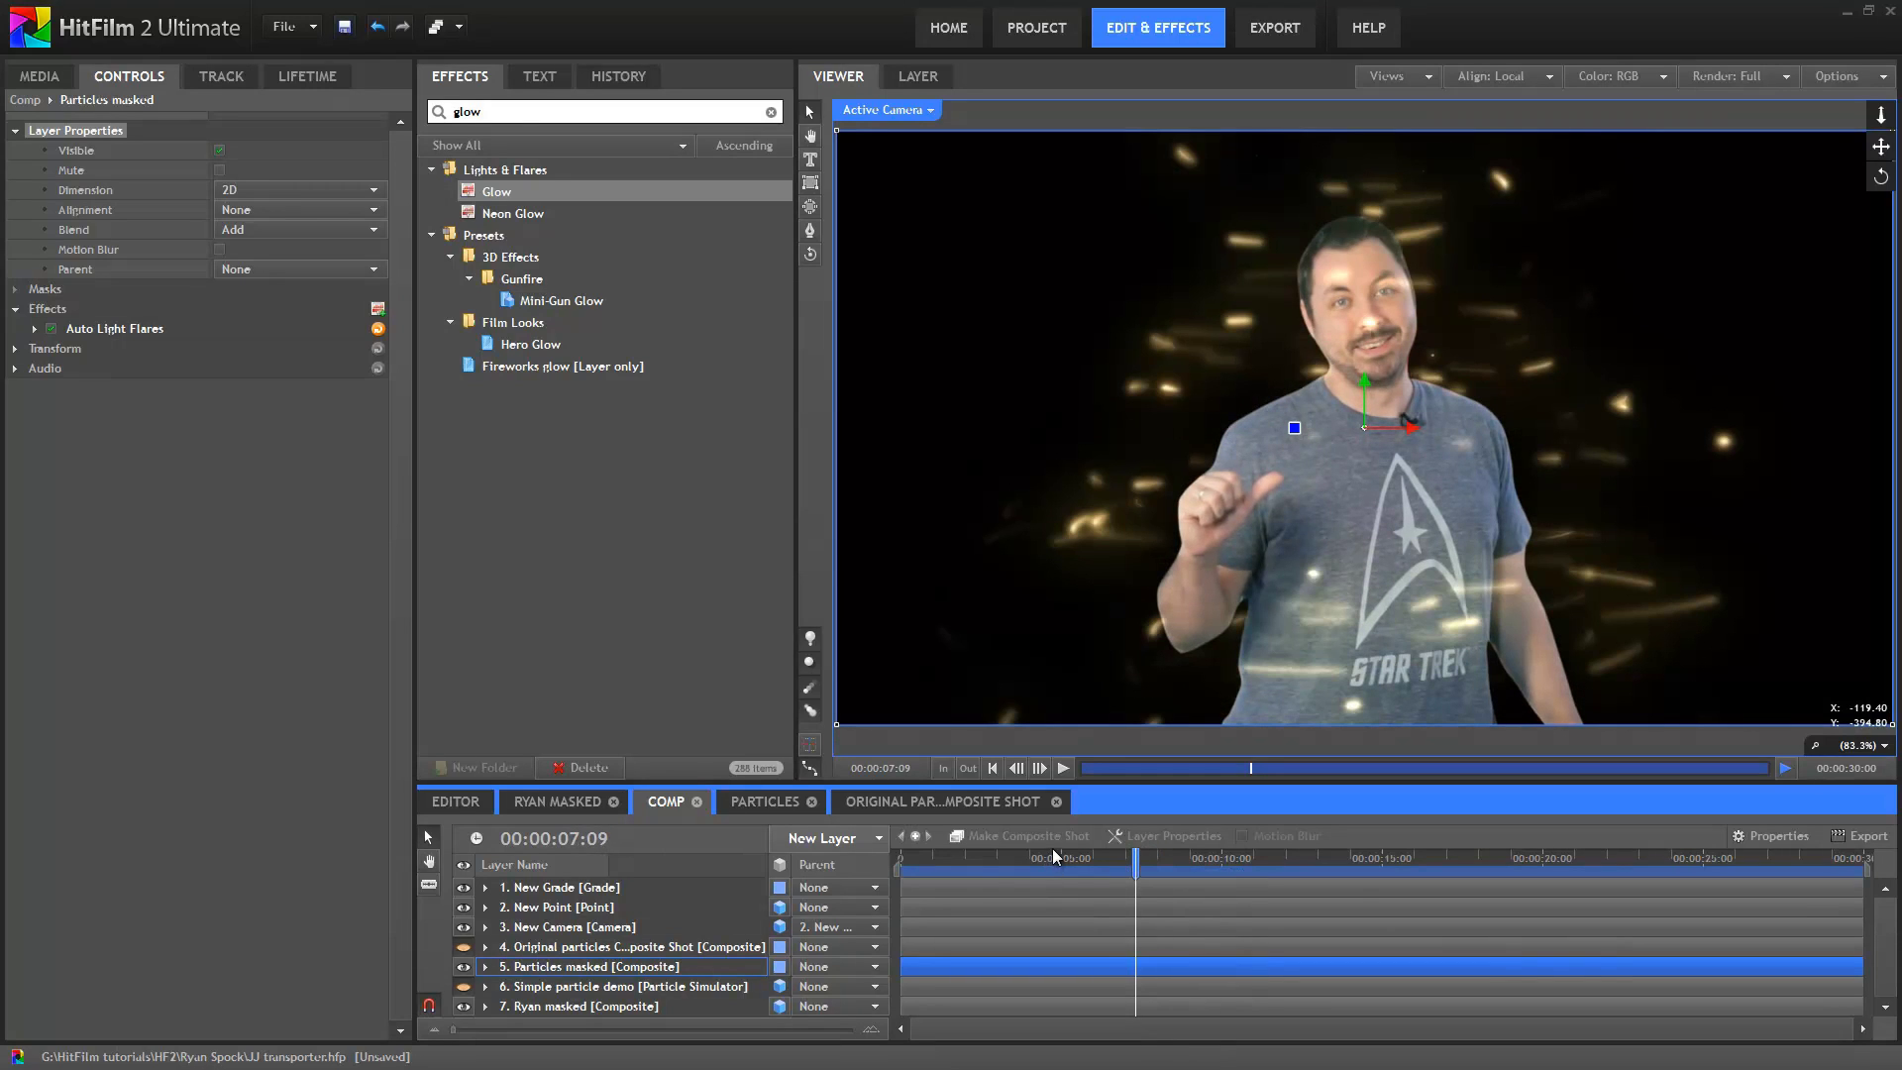